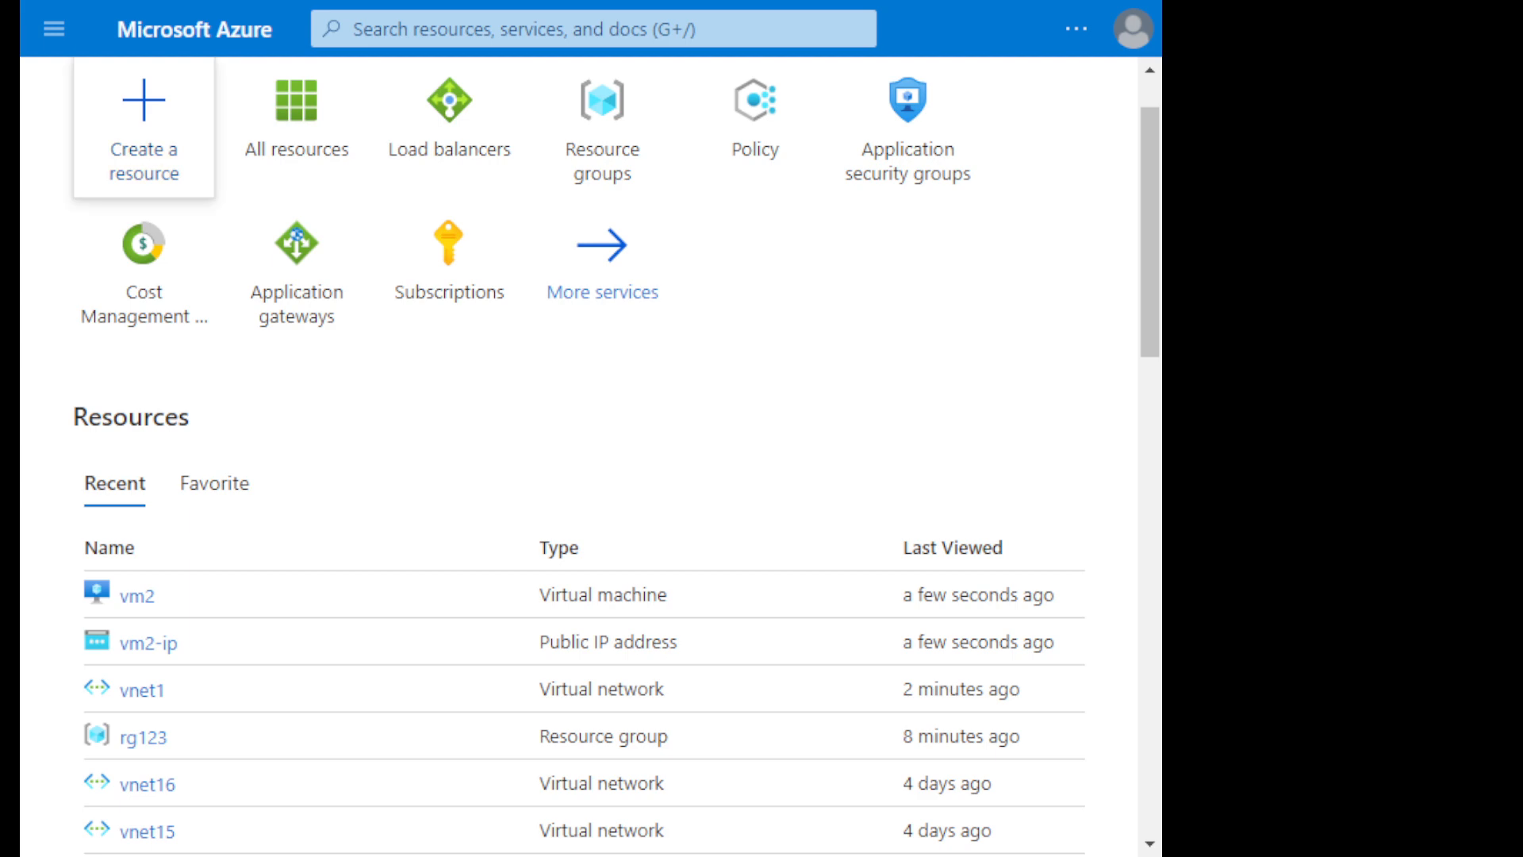
# - Start creating a virtual machine in Azure subscription 1 and assign it to the existing resource group rg123
pyautogui.click(144, 119)
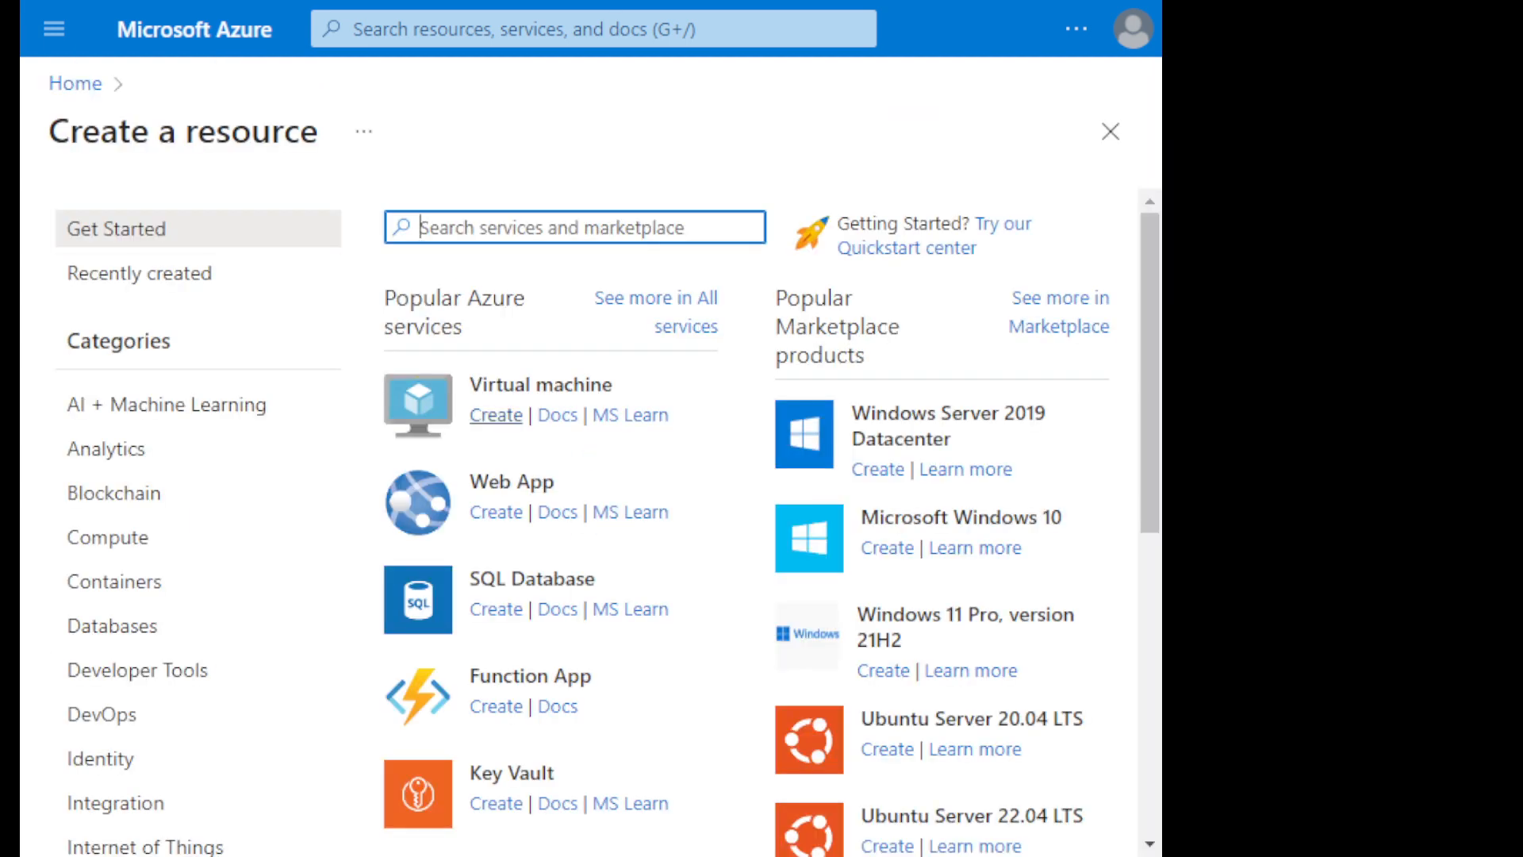
pyautogui.click(541, 385)
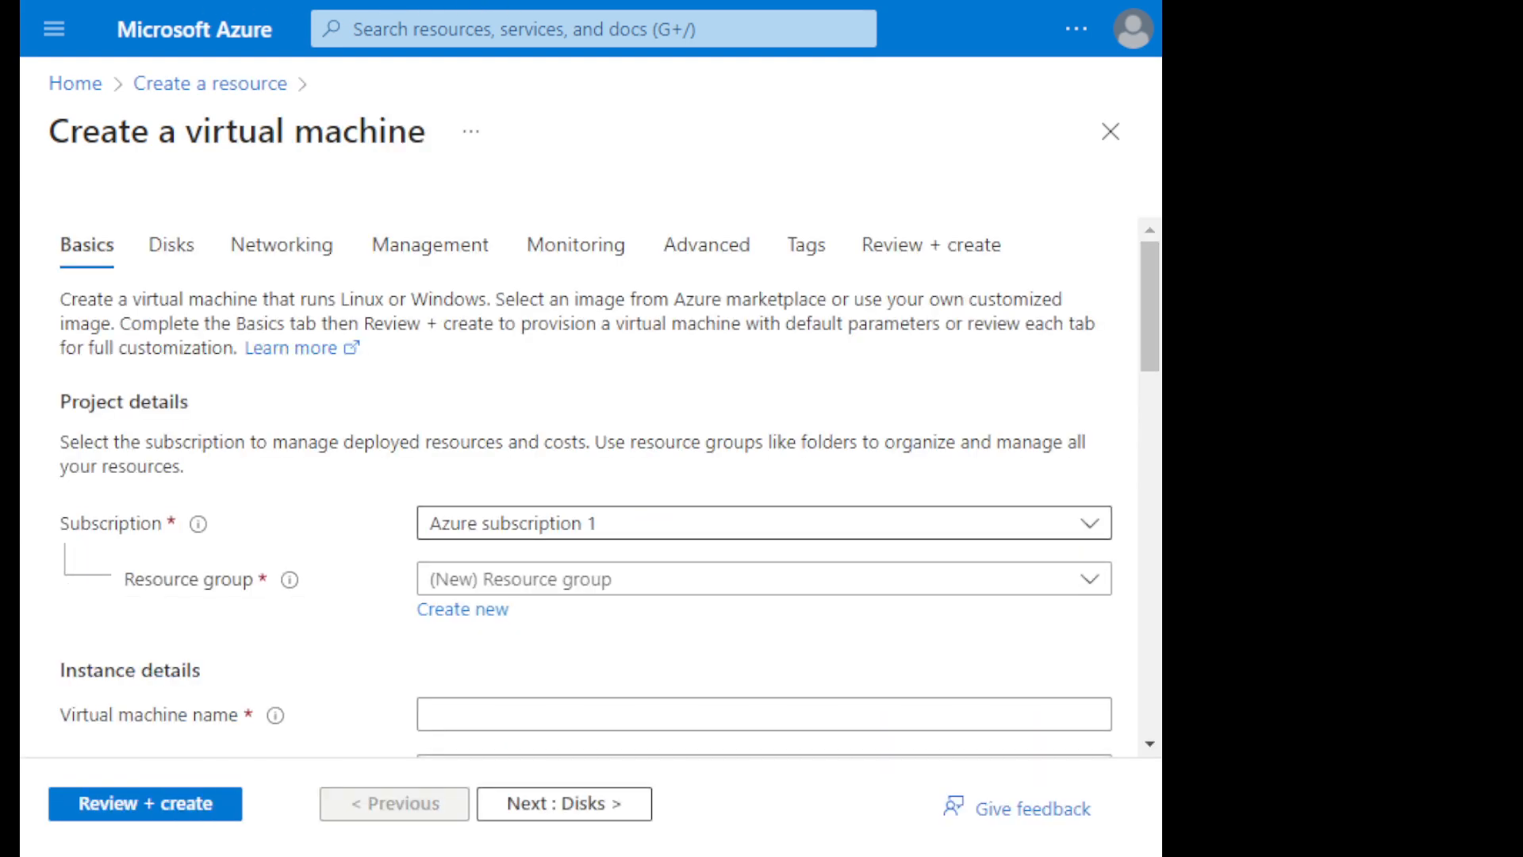
pyautogui.click(763, 523)
pyautogui.click(763, 523)
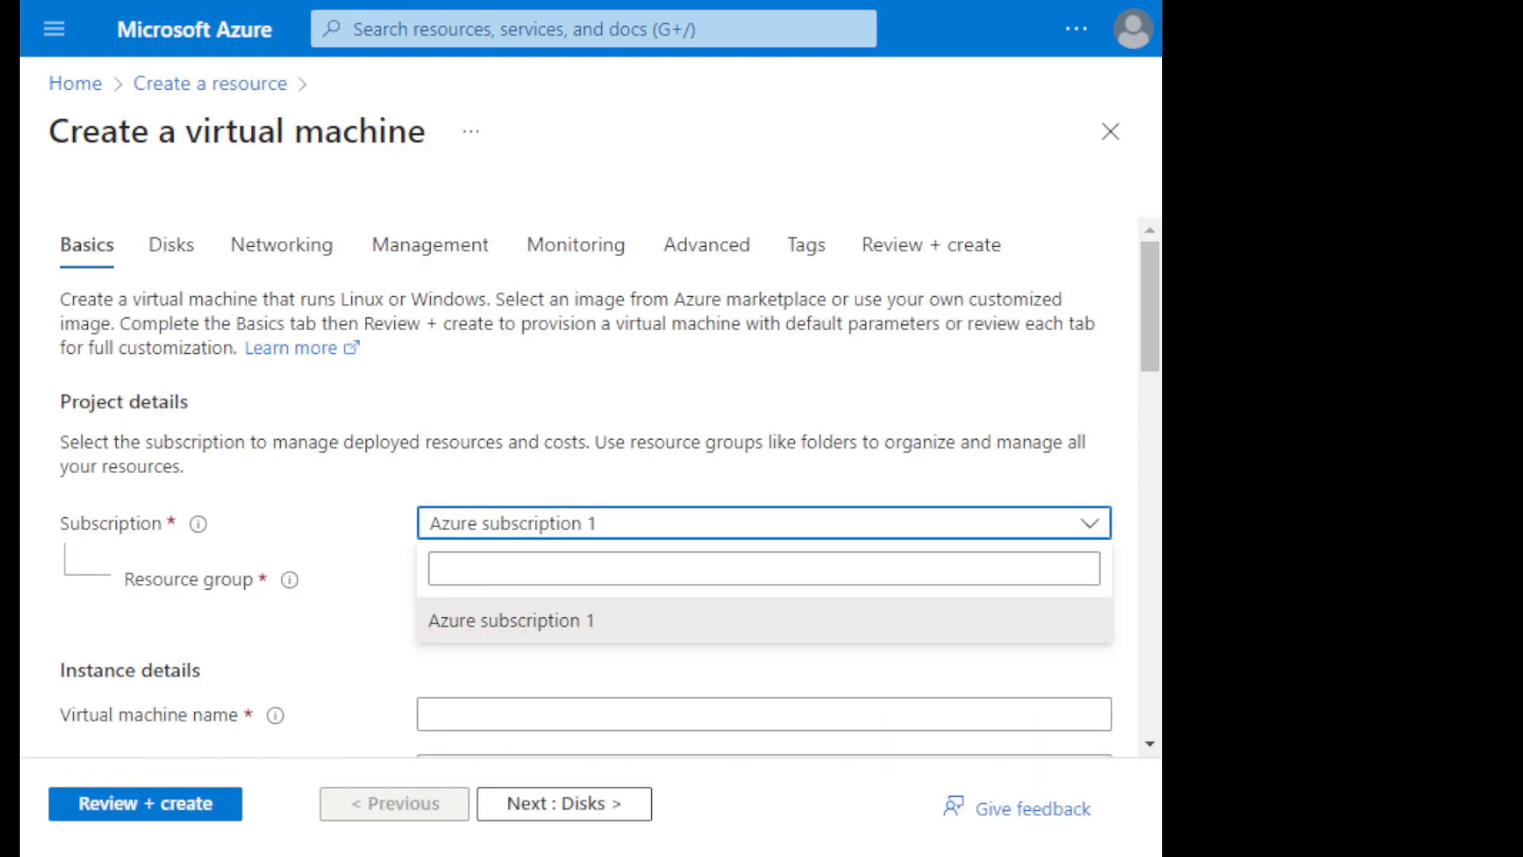
pyautogui.click(764, 579)
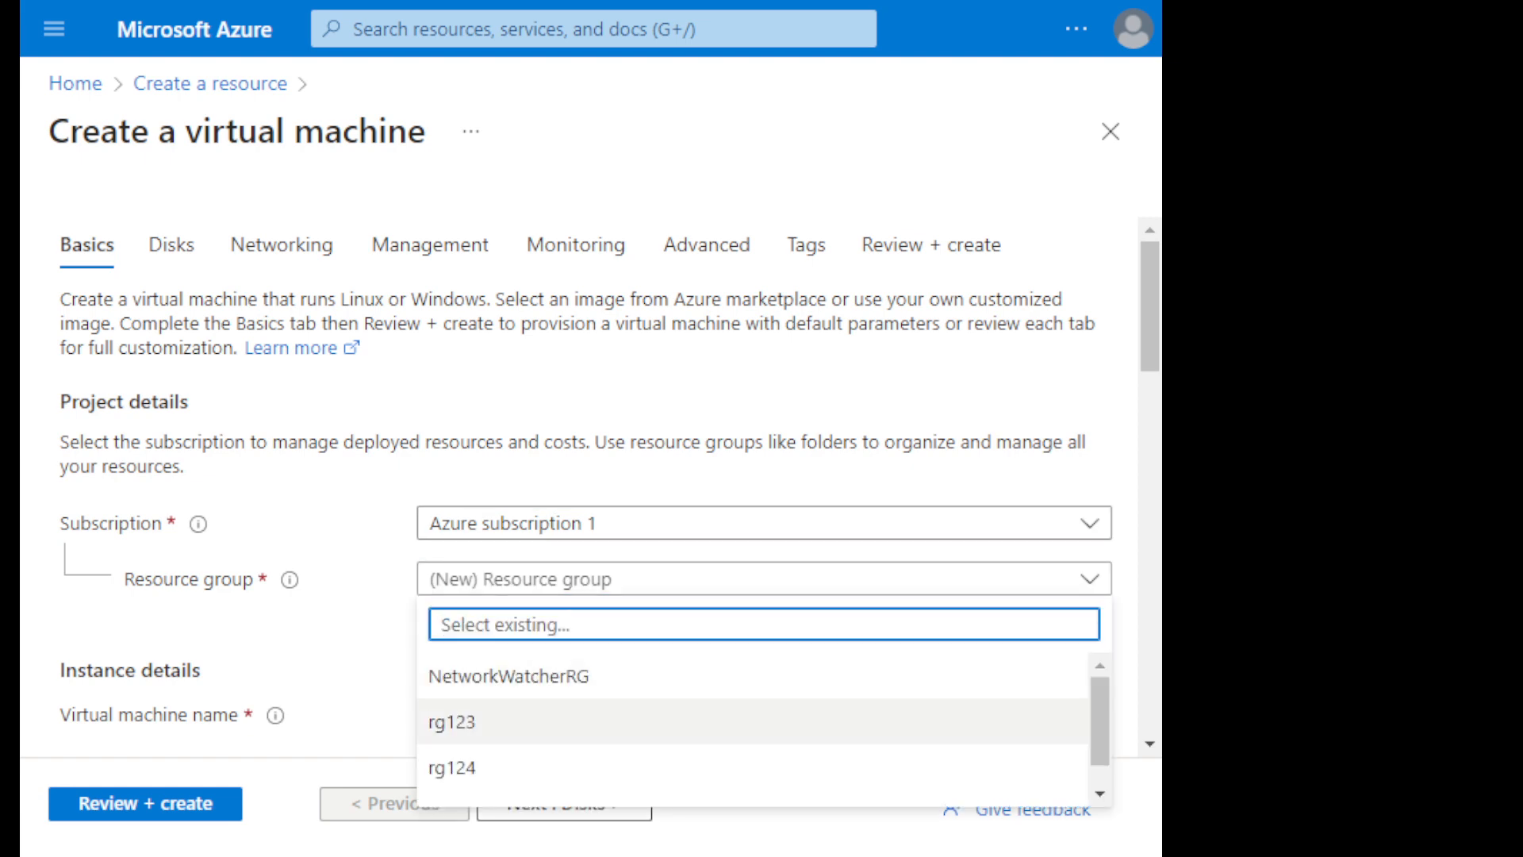
pyautogui.click(752, 721)
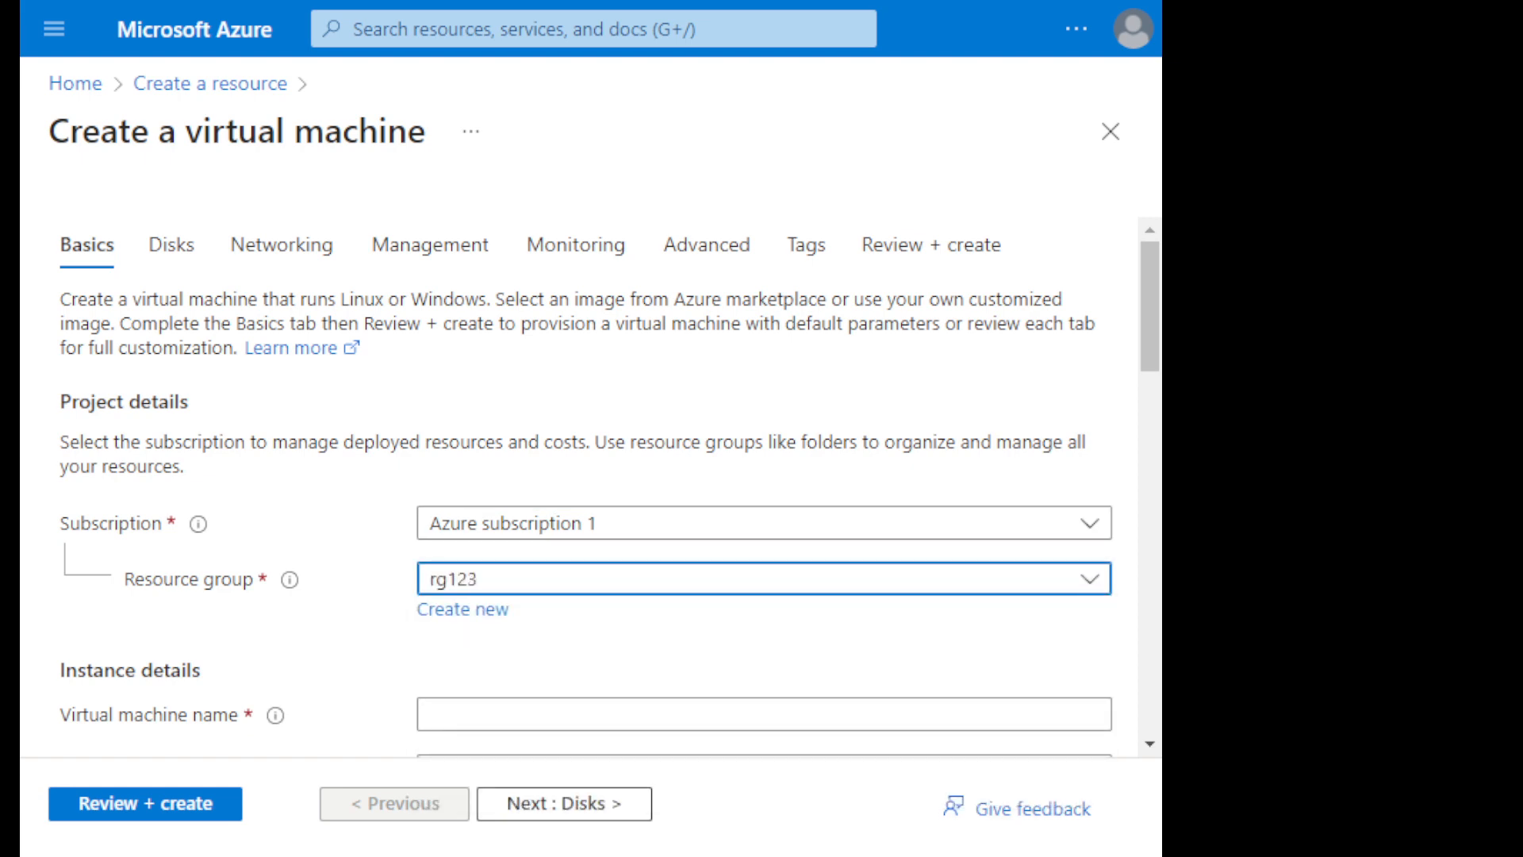
# - Name the virtual machine vm3 and keep its region as (US) East US
pyautogui.scroll(-1, 591, 487)
pyautogui.click(763, 571)
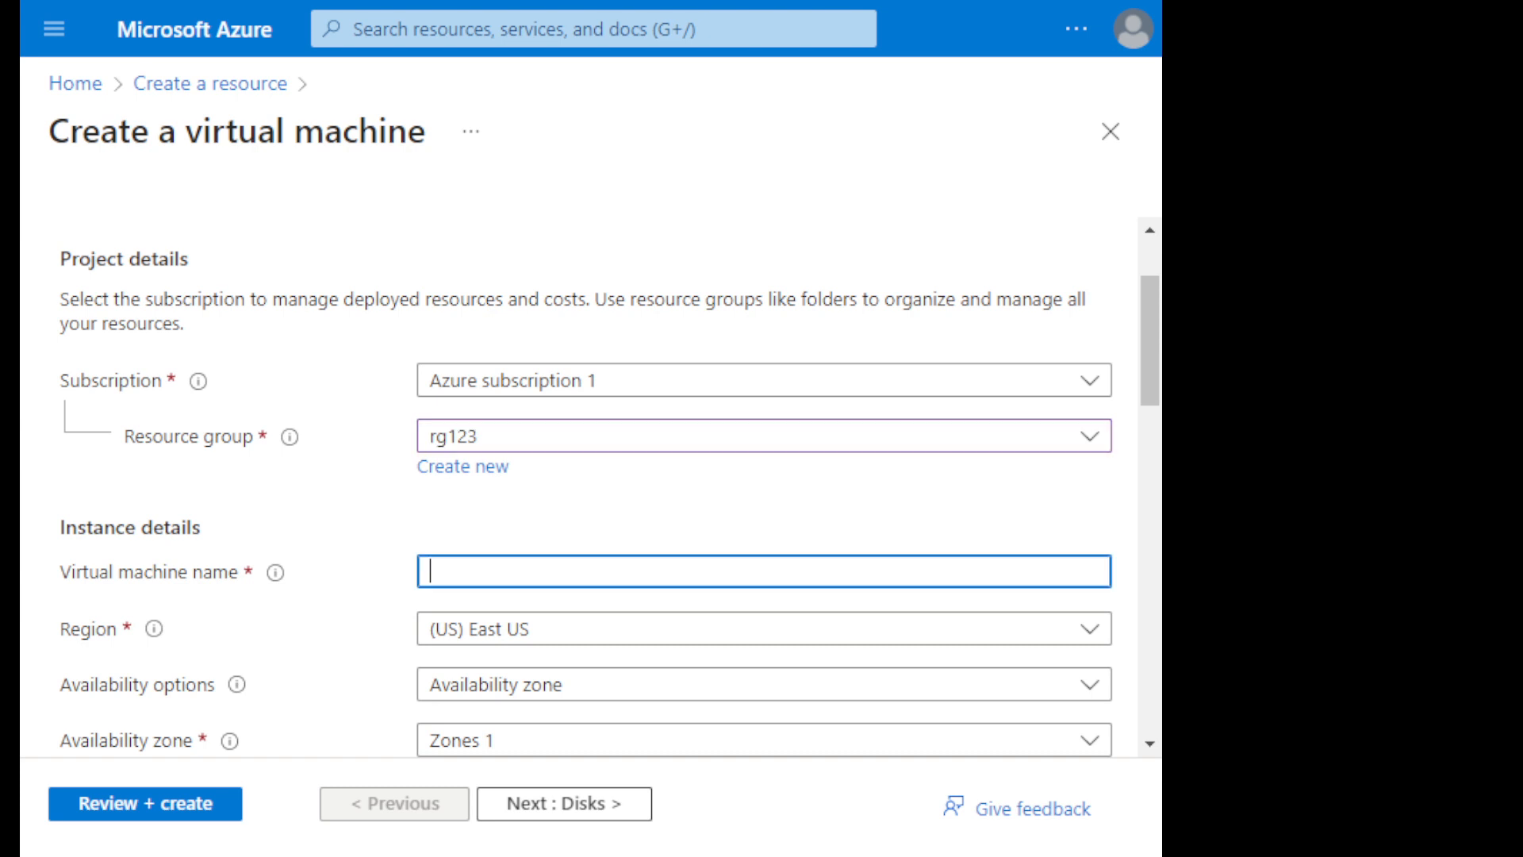
pyautogui.write('vm3')
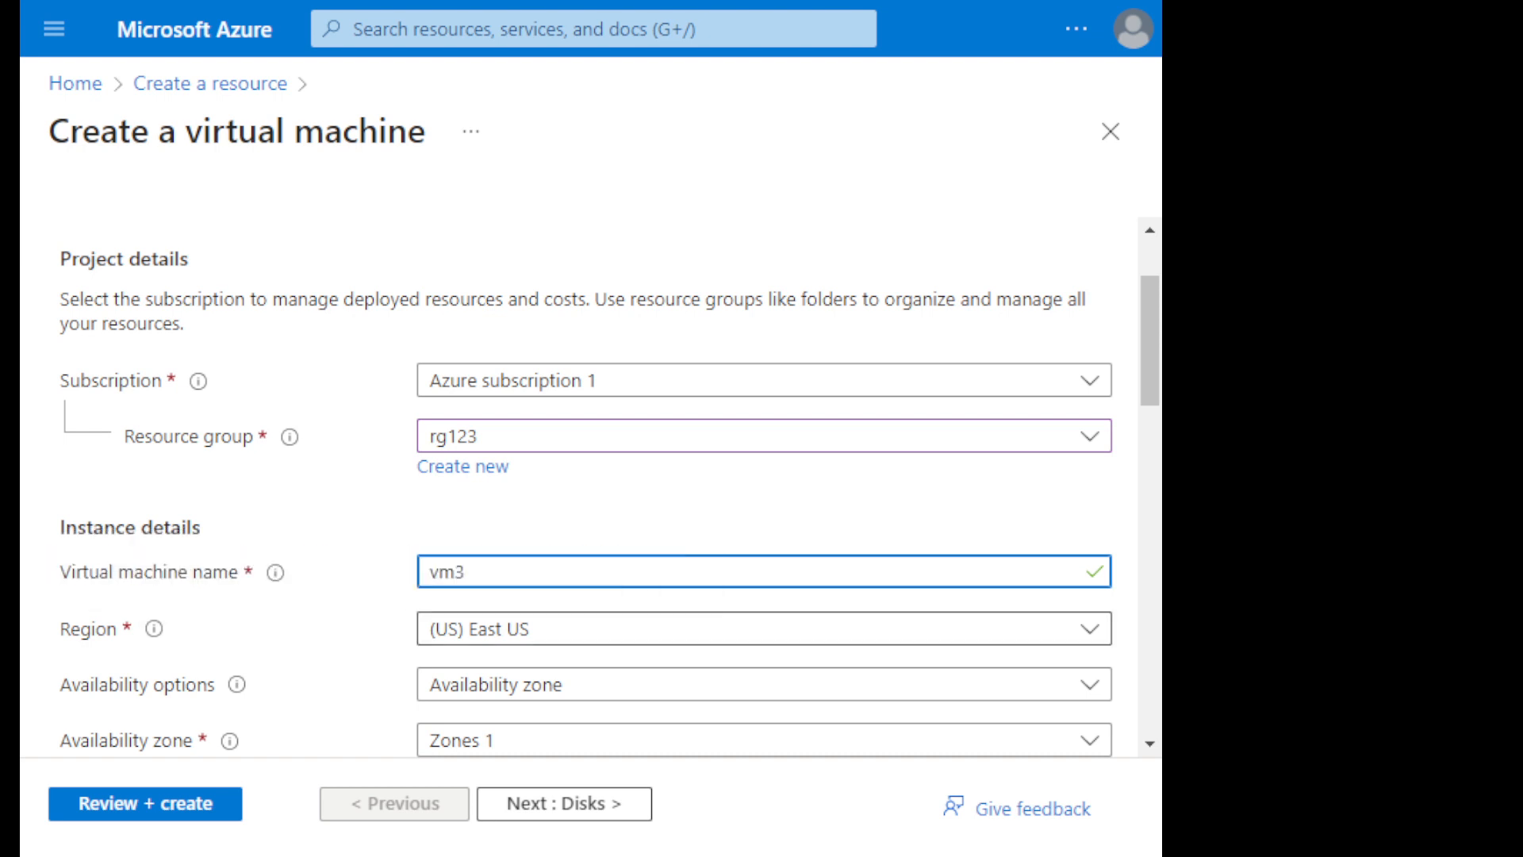
pyautogui.click(764, 628)
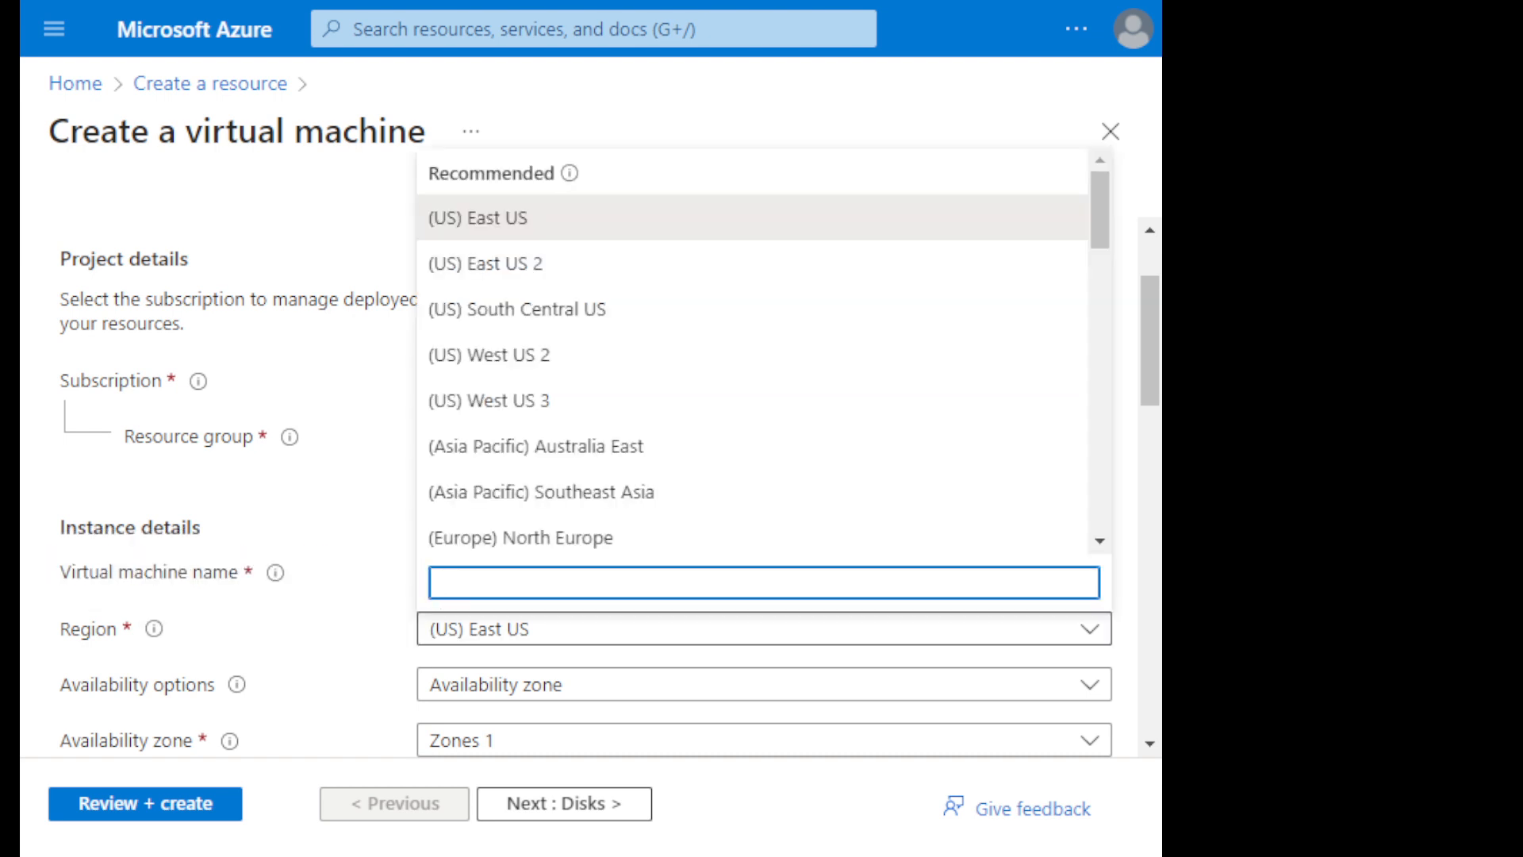
pyautogui.press('Escape')
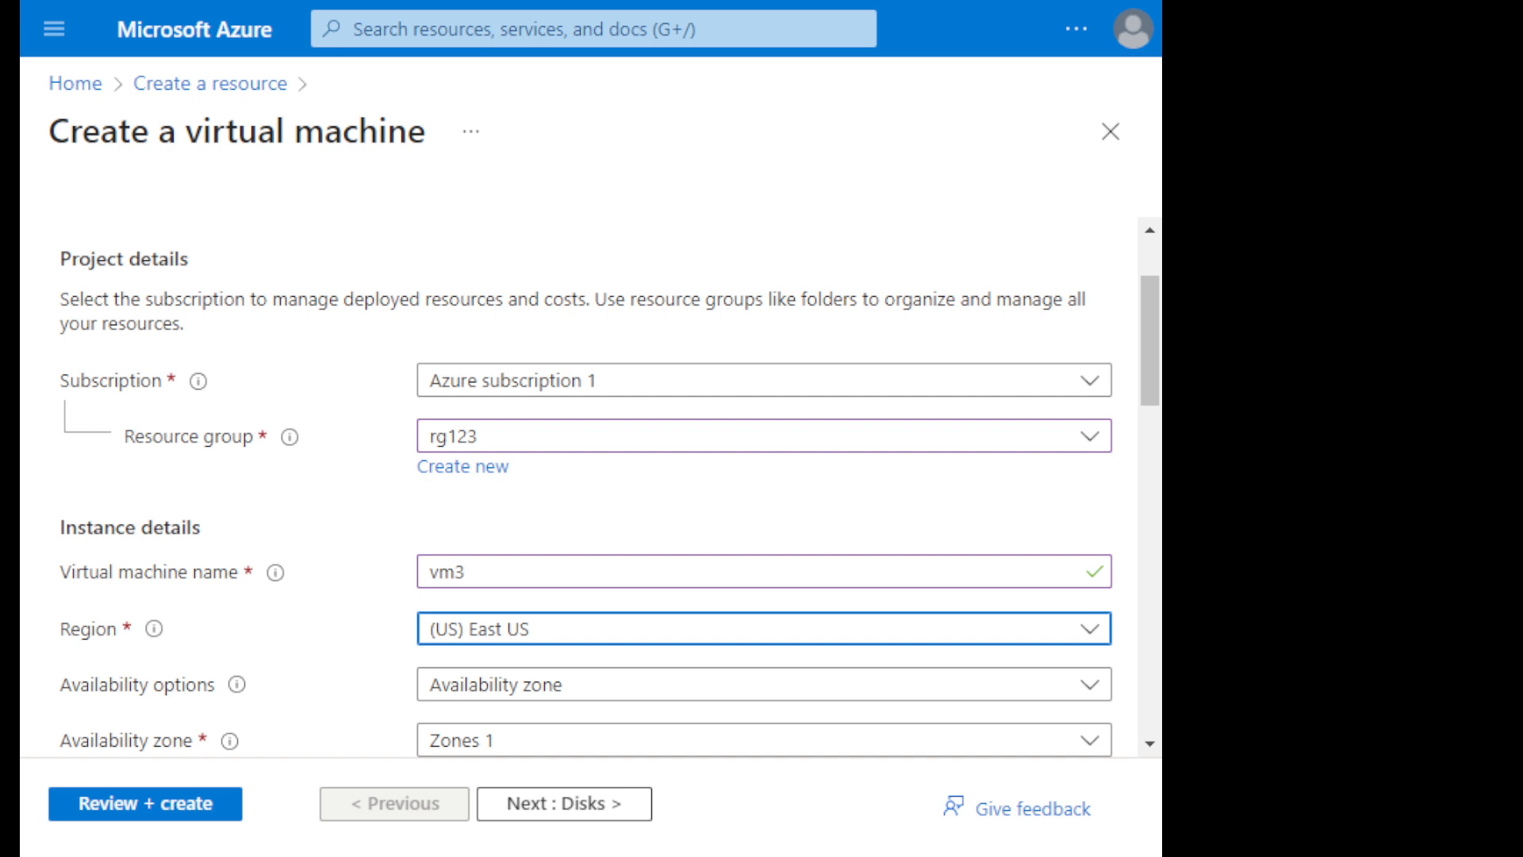
# - Set the availability options to No infrastructure redundancy required and the security type to Standard
pyautogui.moveTo(236, 684)
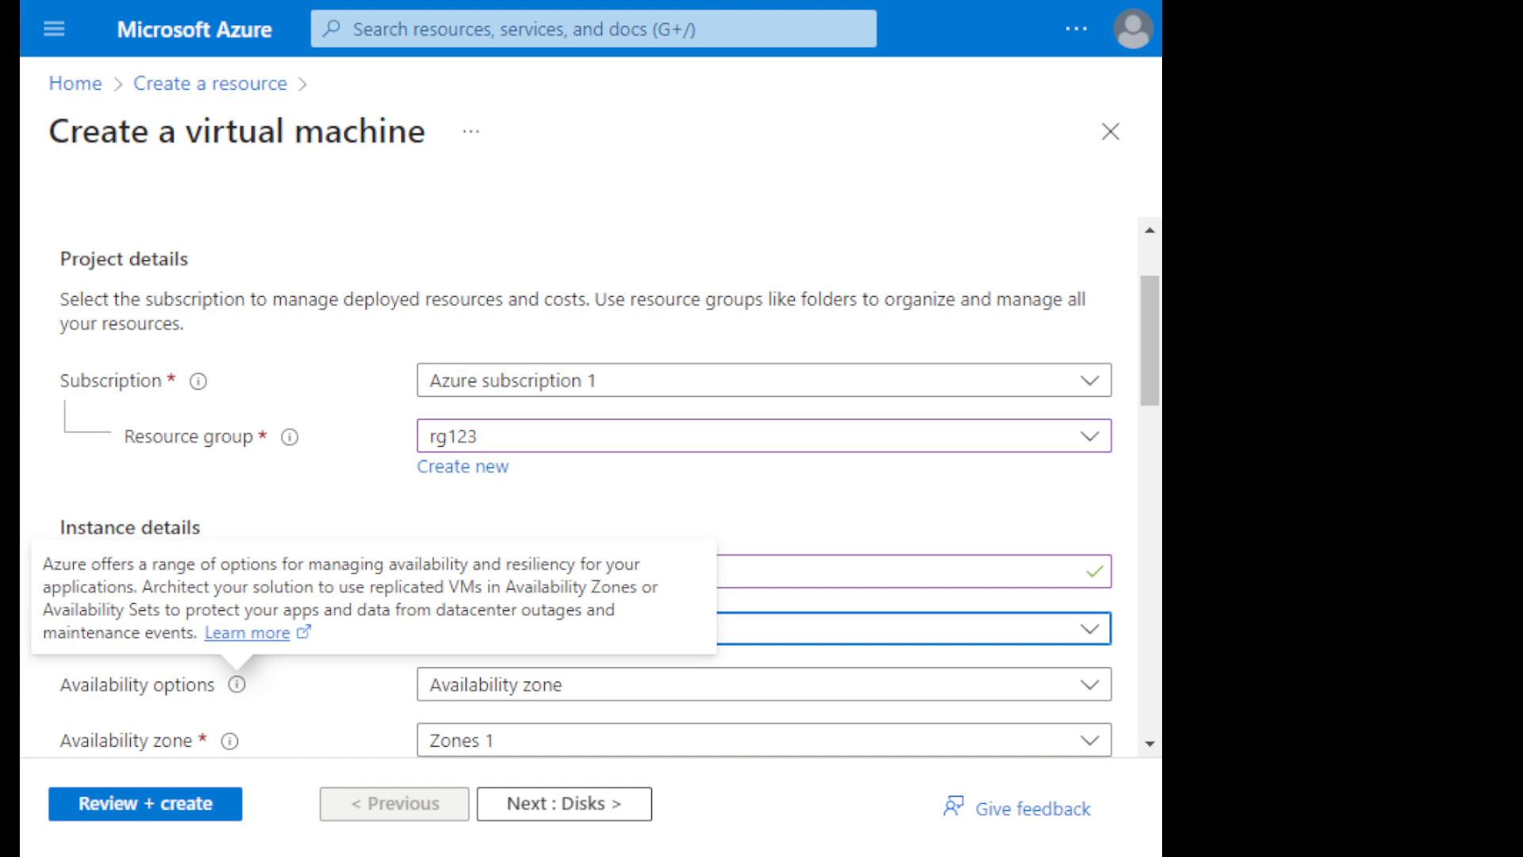
pyautogui.click(764, 685)
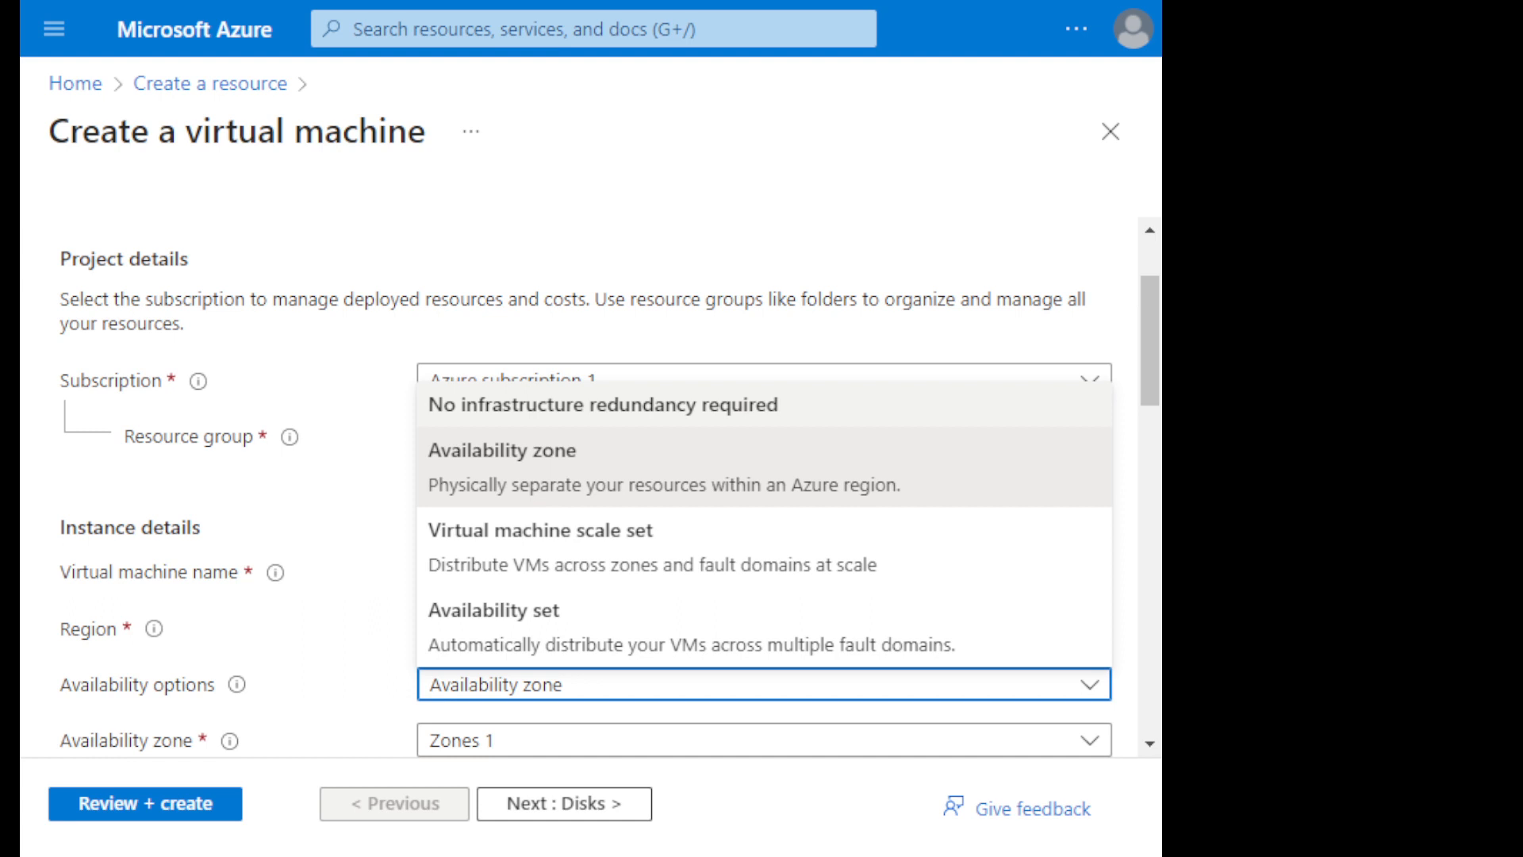
pyautogui.click(603, 404)
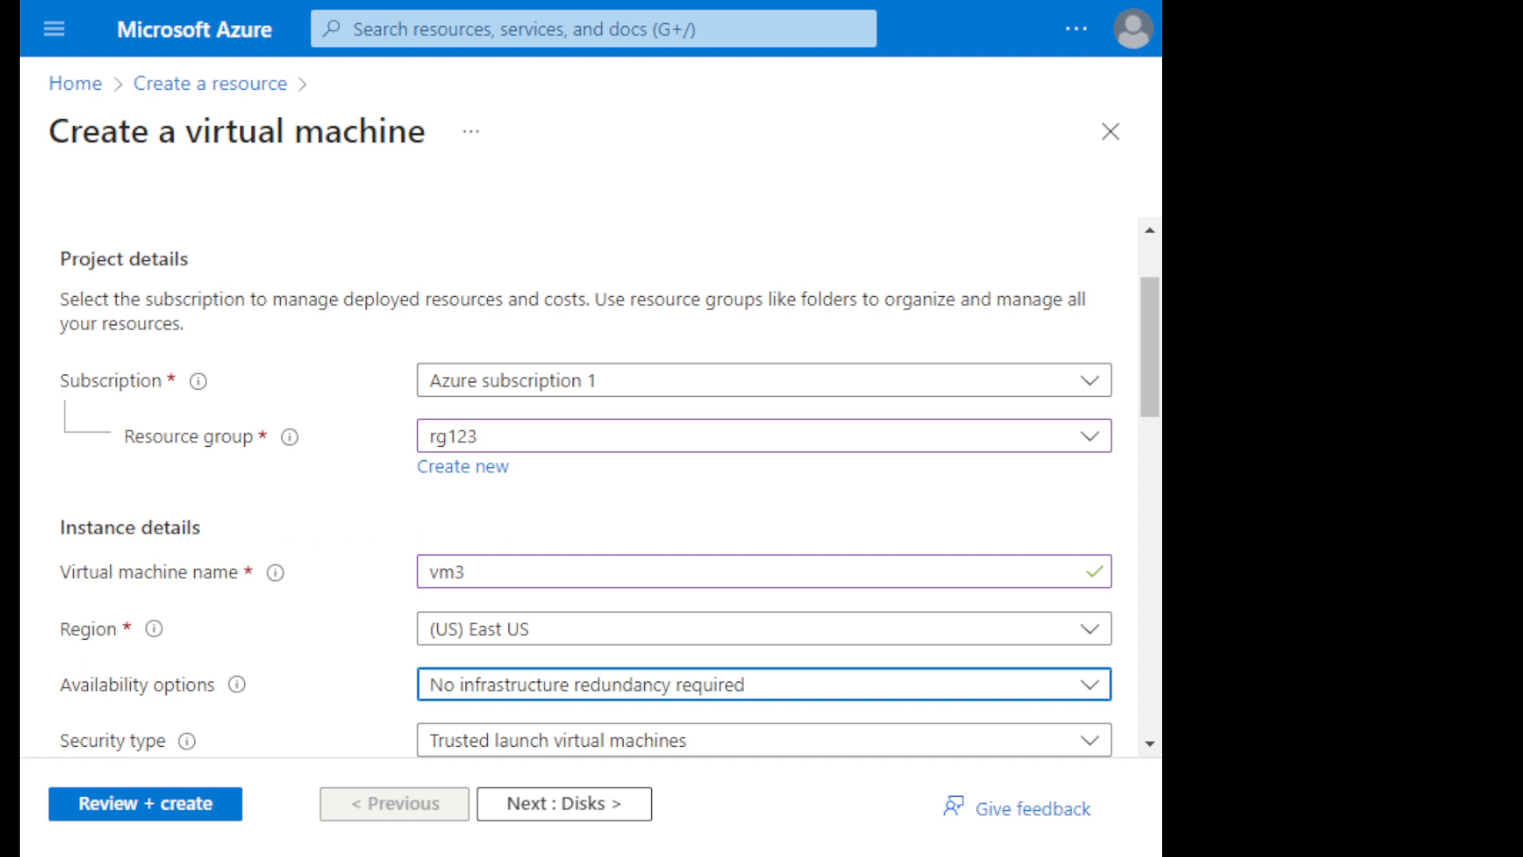
pyautogui.scroll(-3, 579, 484)
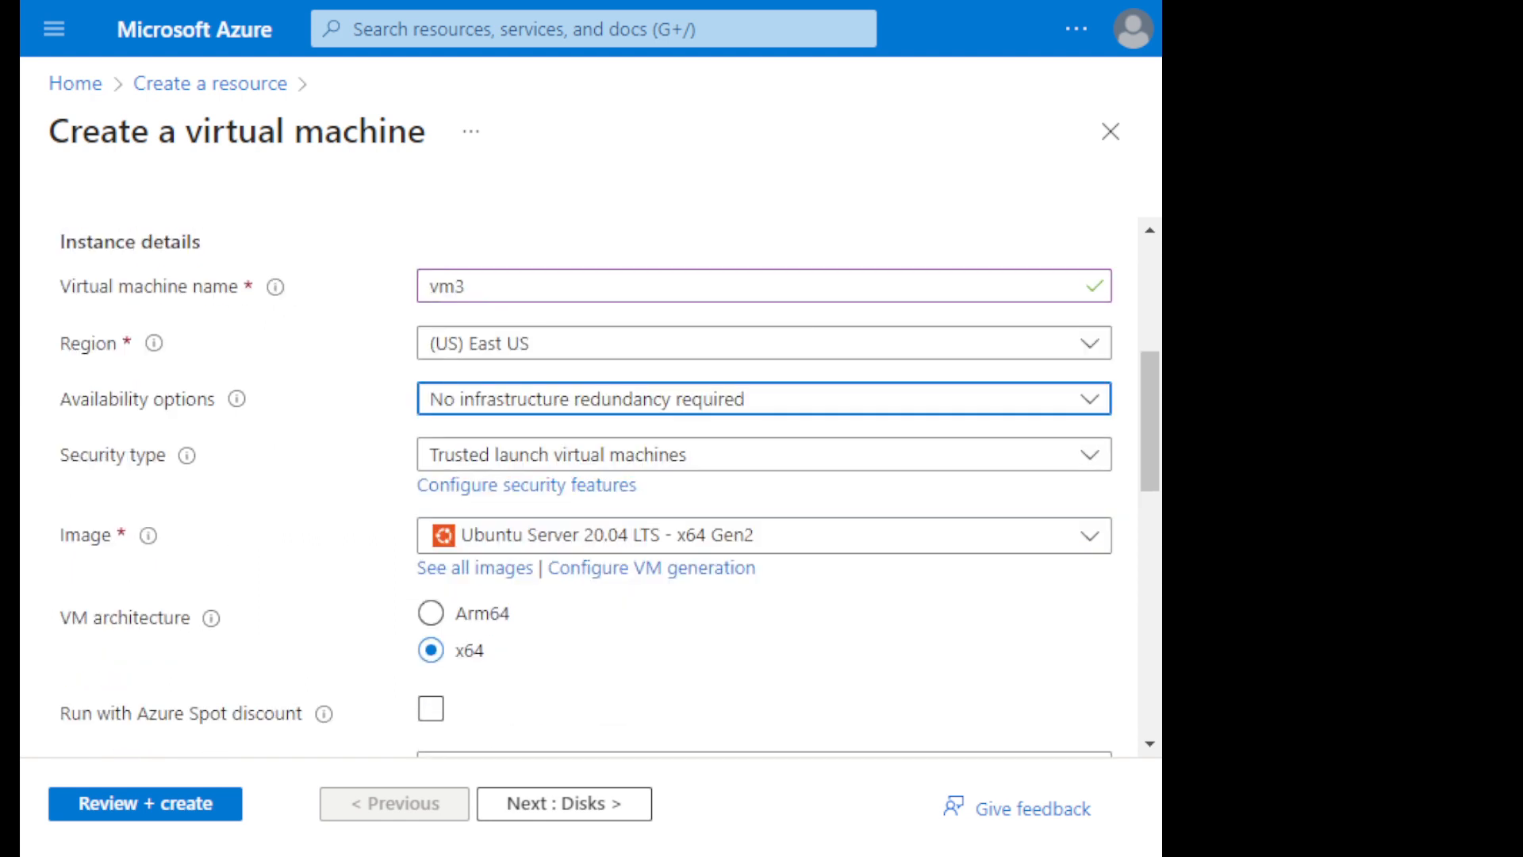
pyautogui.click(764, 454)
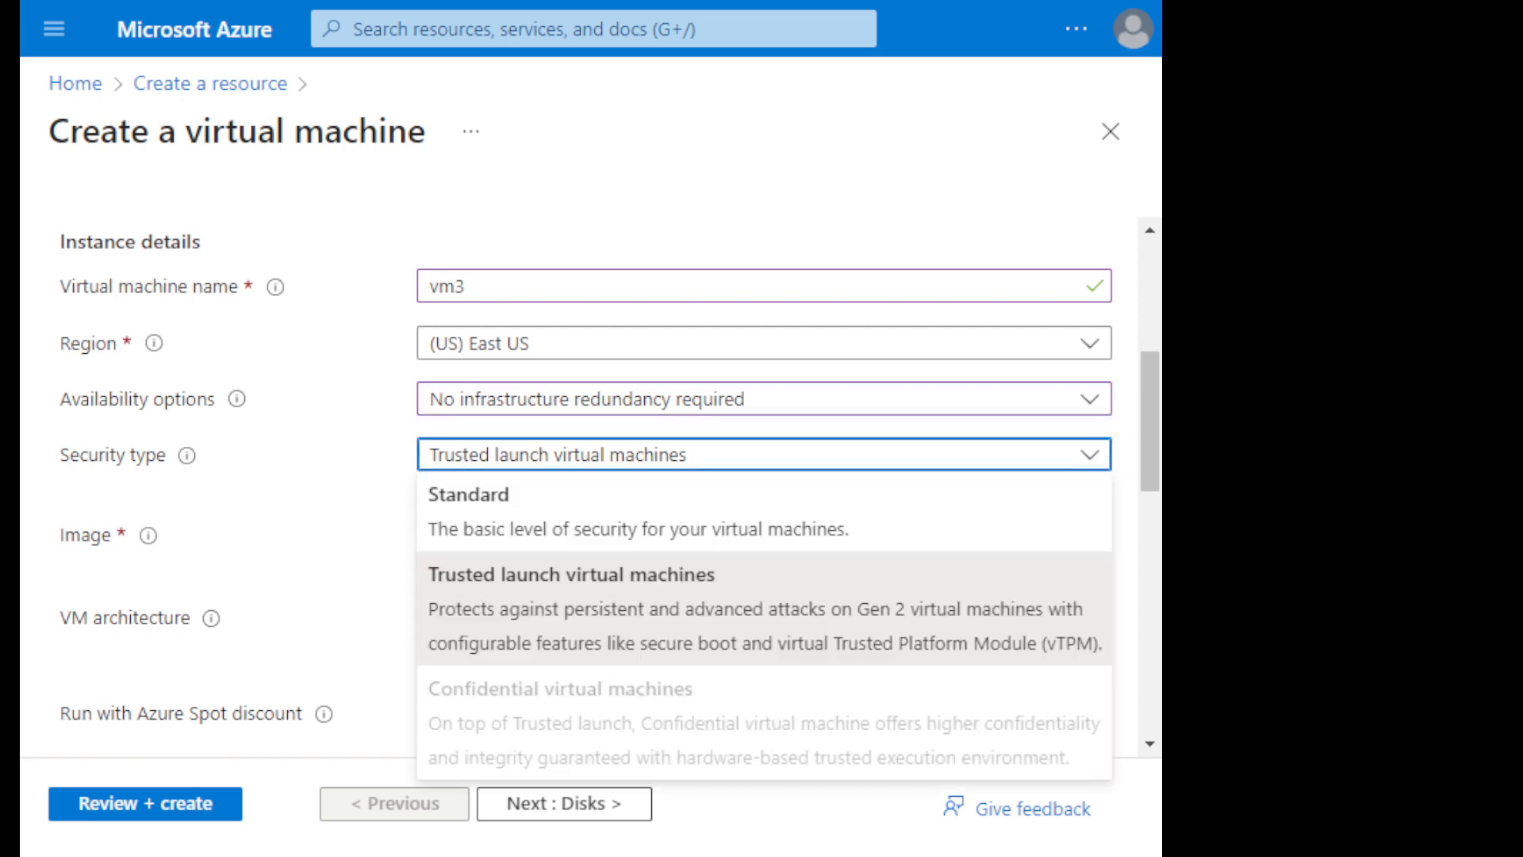
pyautogui.click(603, 512)
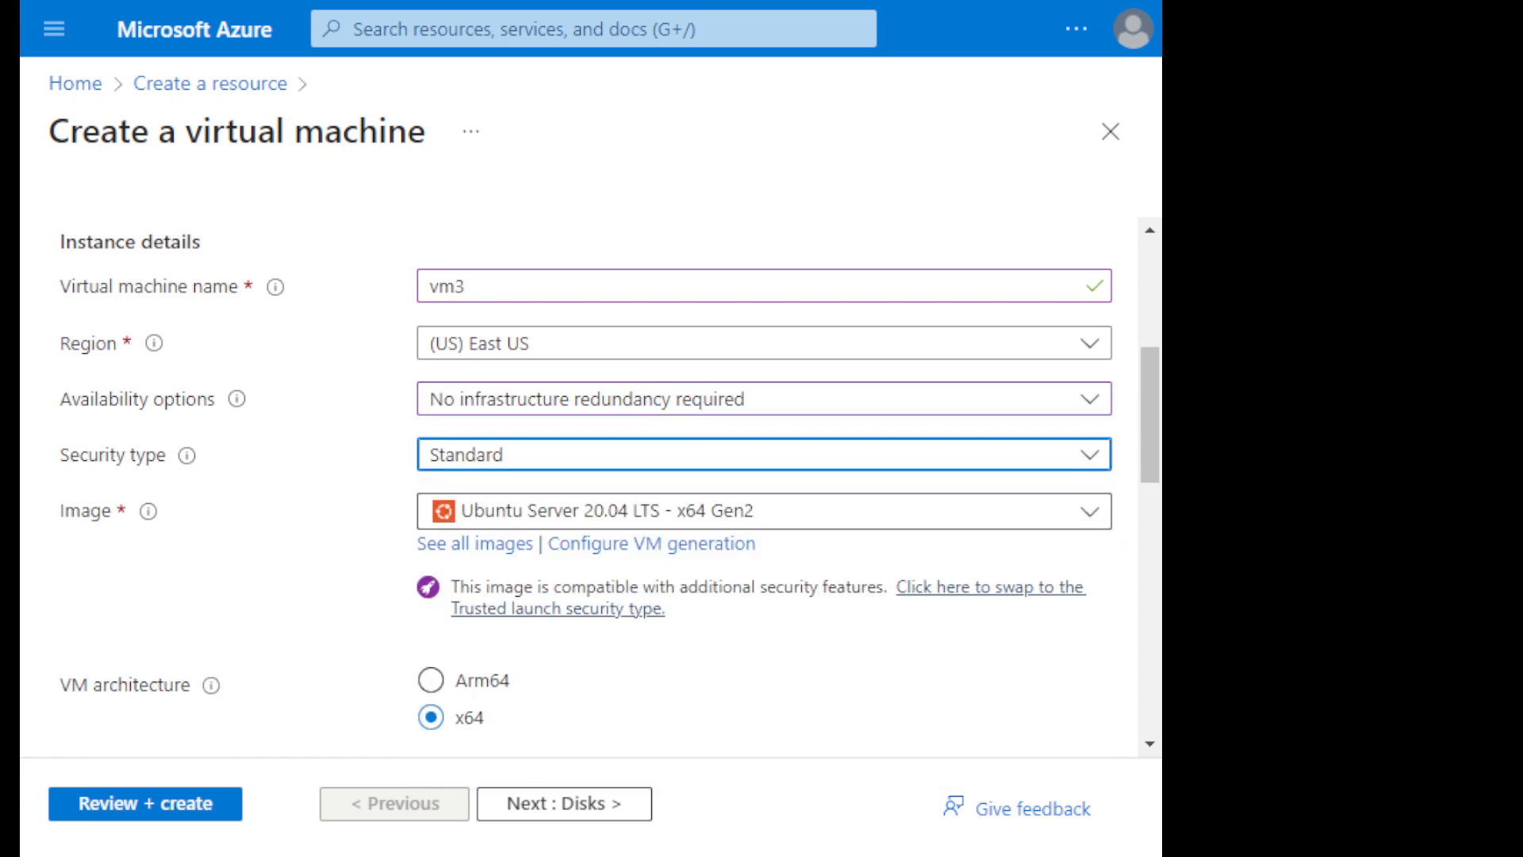
# - Choose Ubuntu Server 20.04 LTS - x64 Gen2 as the virtual machine's image
pyautogui.scroll(-2, 579, 484)
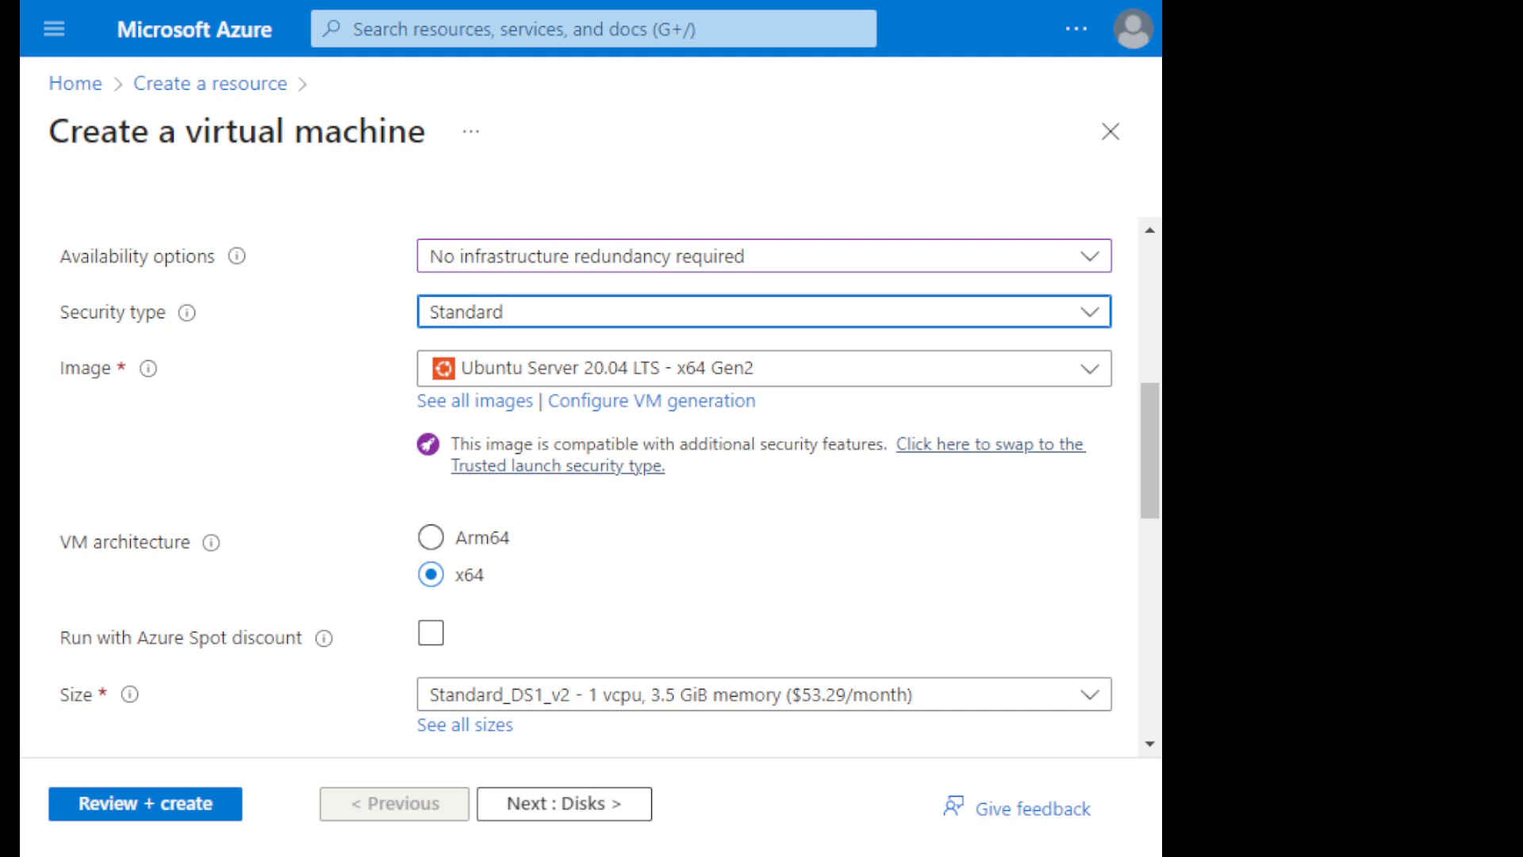
pyautogui.click(763, 369)
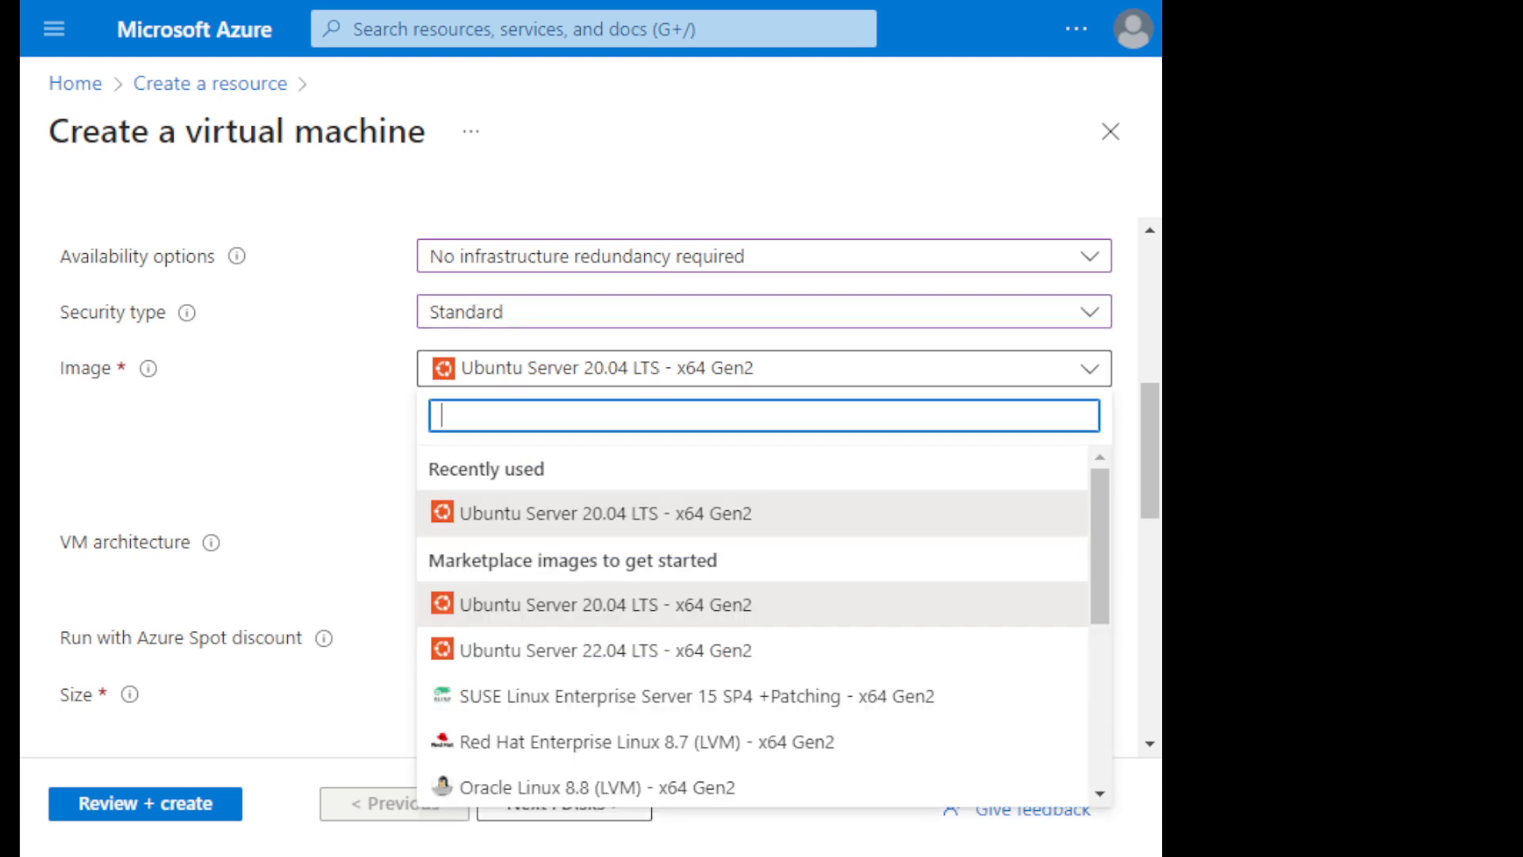
pyautogui.scroll(-2, 754, 603)
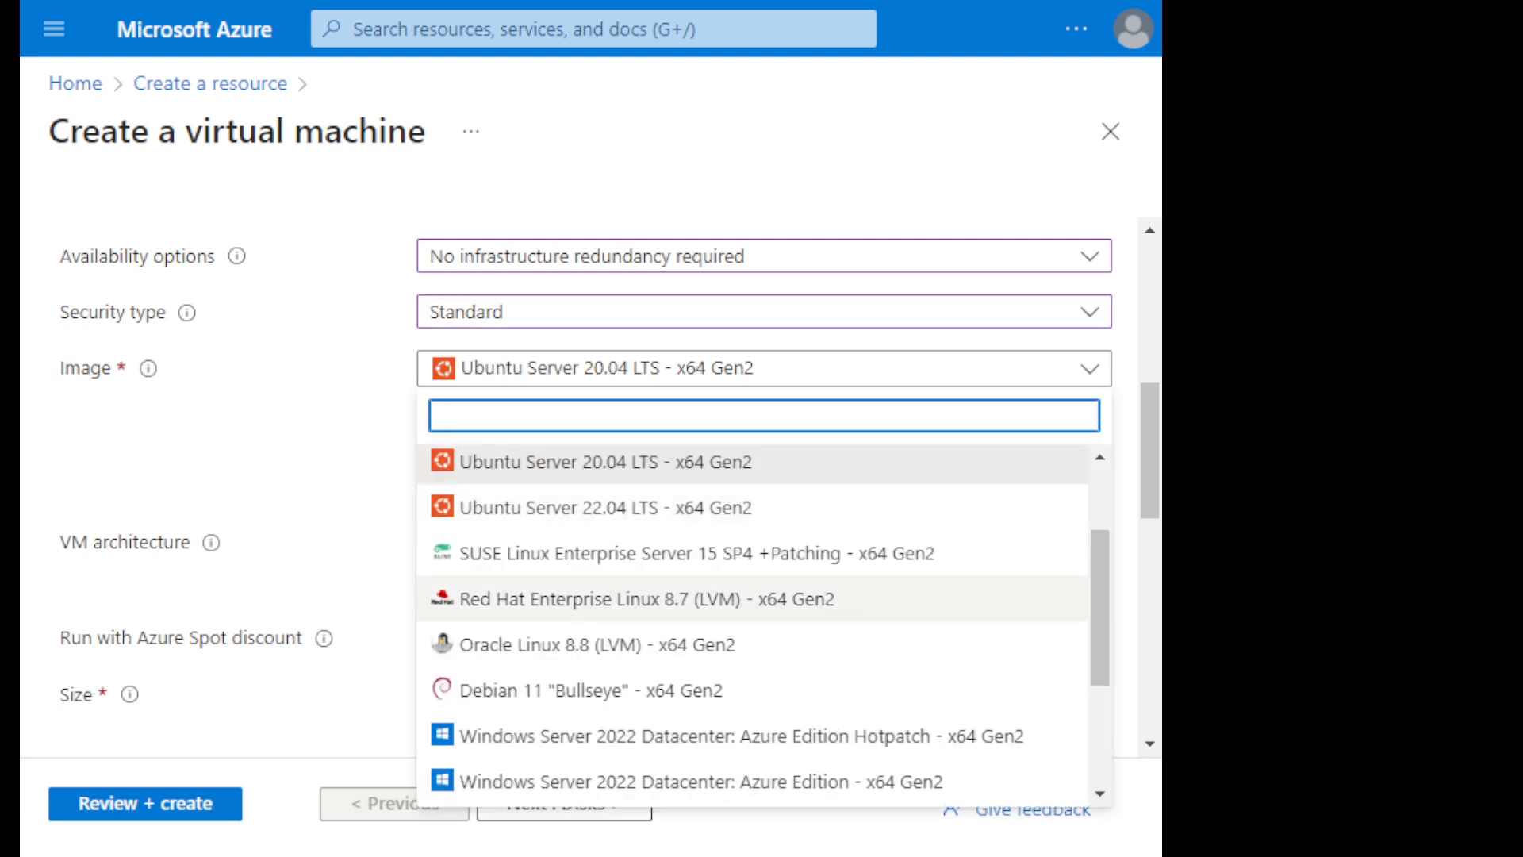
pyautogui.scroll(2, 754, 601)
pyautogui.click(632, 513)
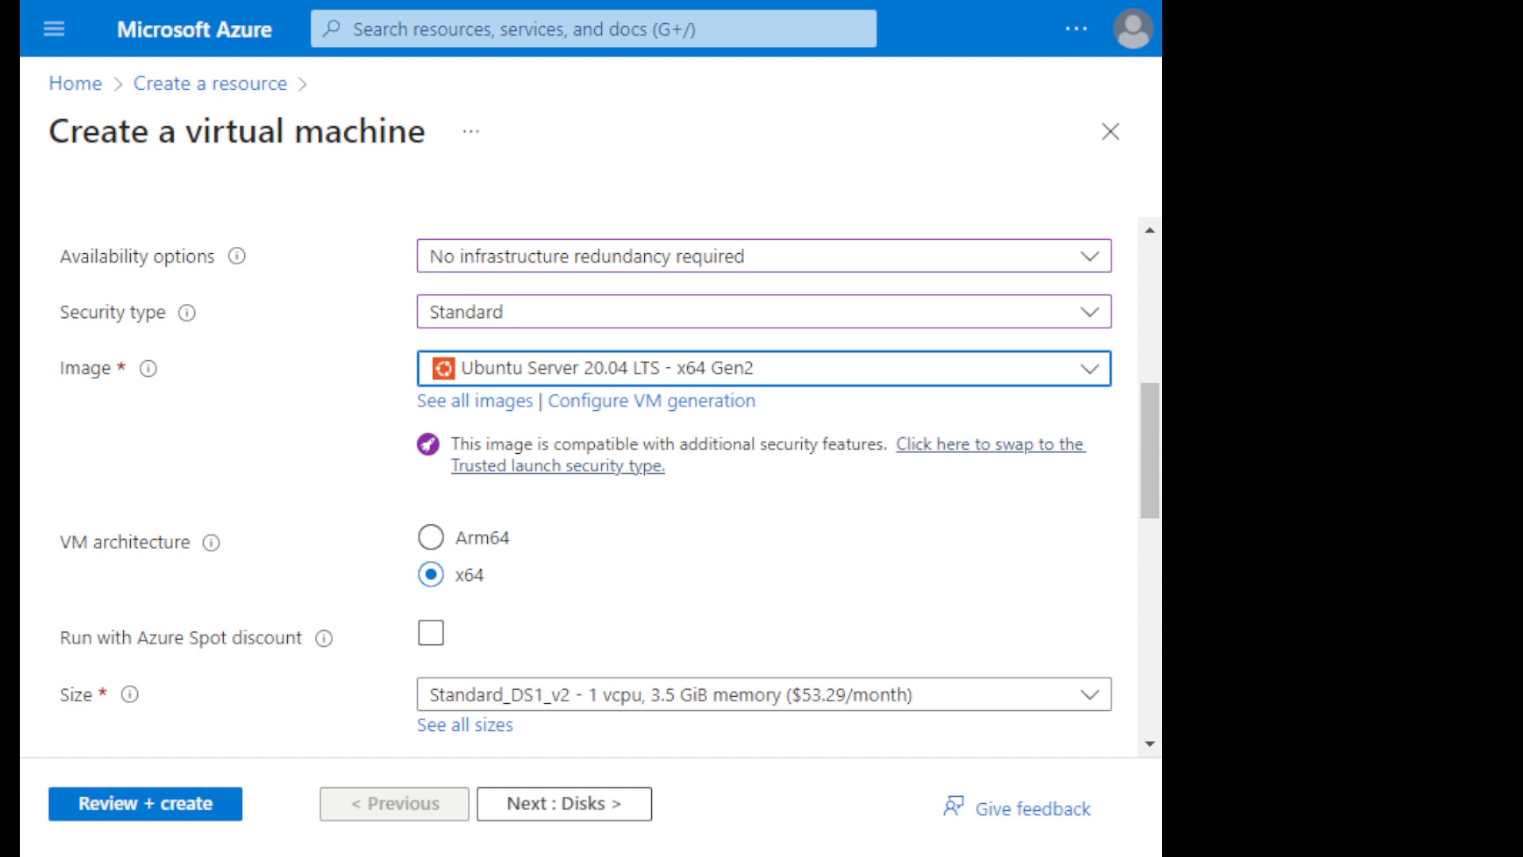
# - Browse the full list of VM sizes and confirm Standard_DS1_v2 as the machine's size
pyautogui.scroll(-2, 579, 484)
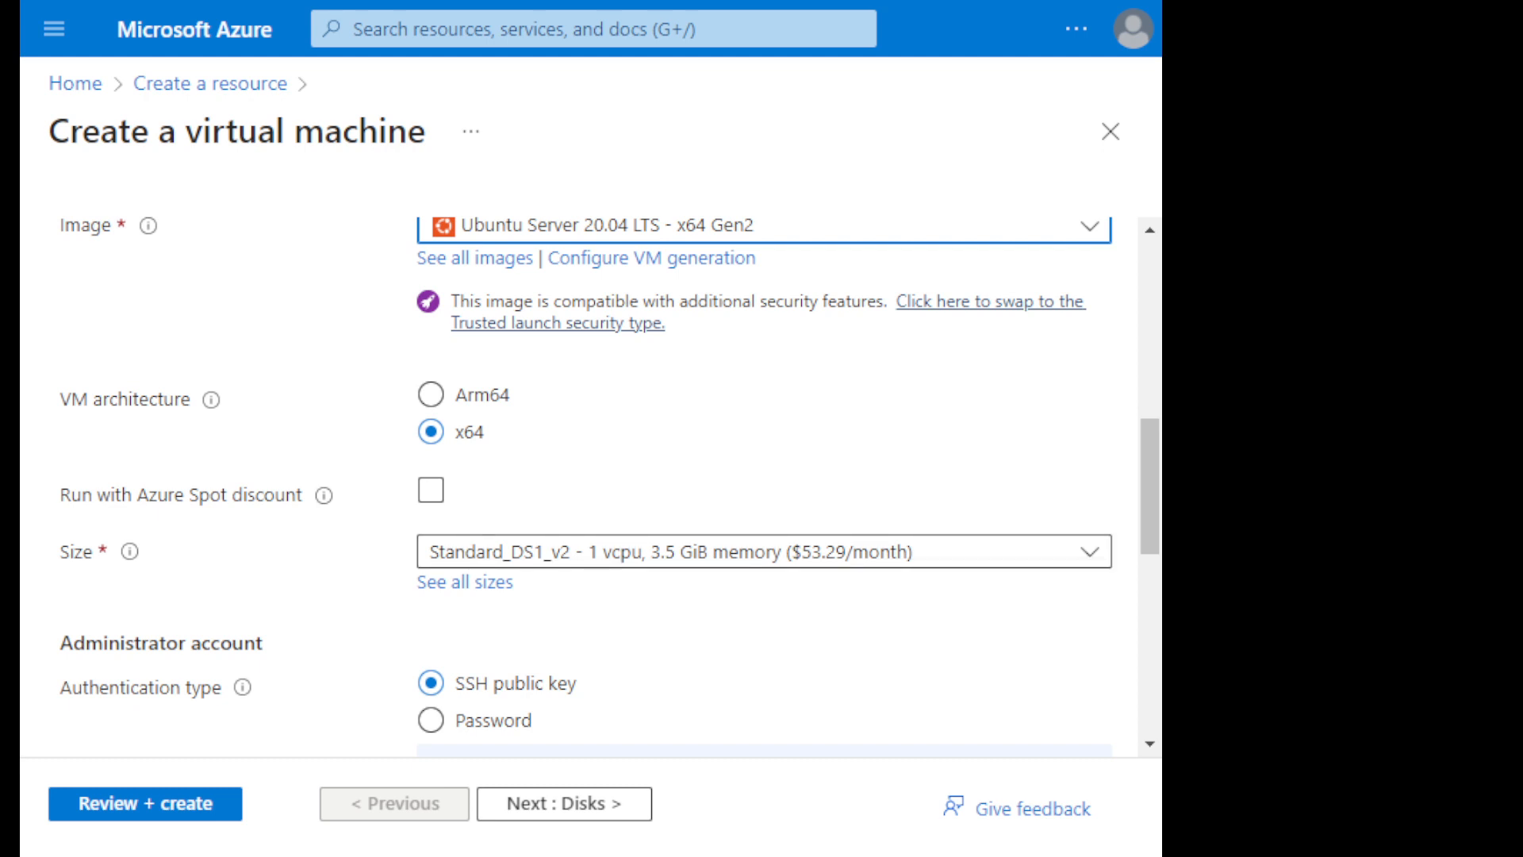
pyautogui.click(764, 552)
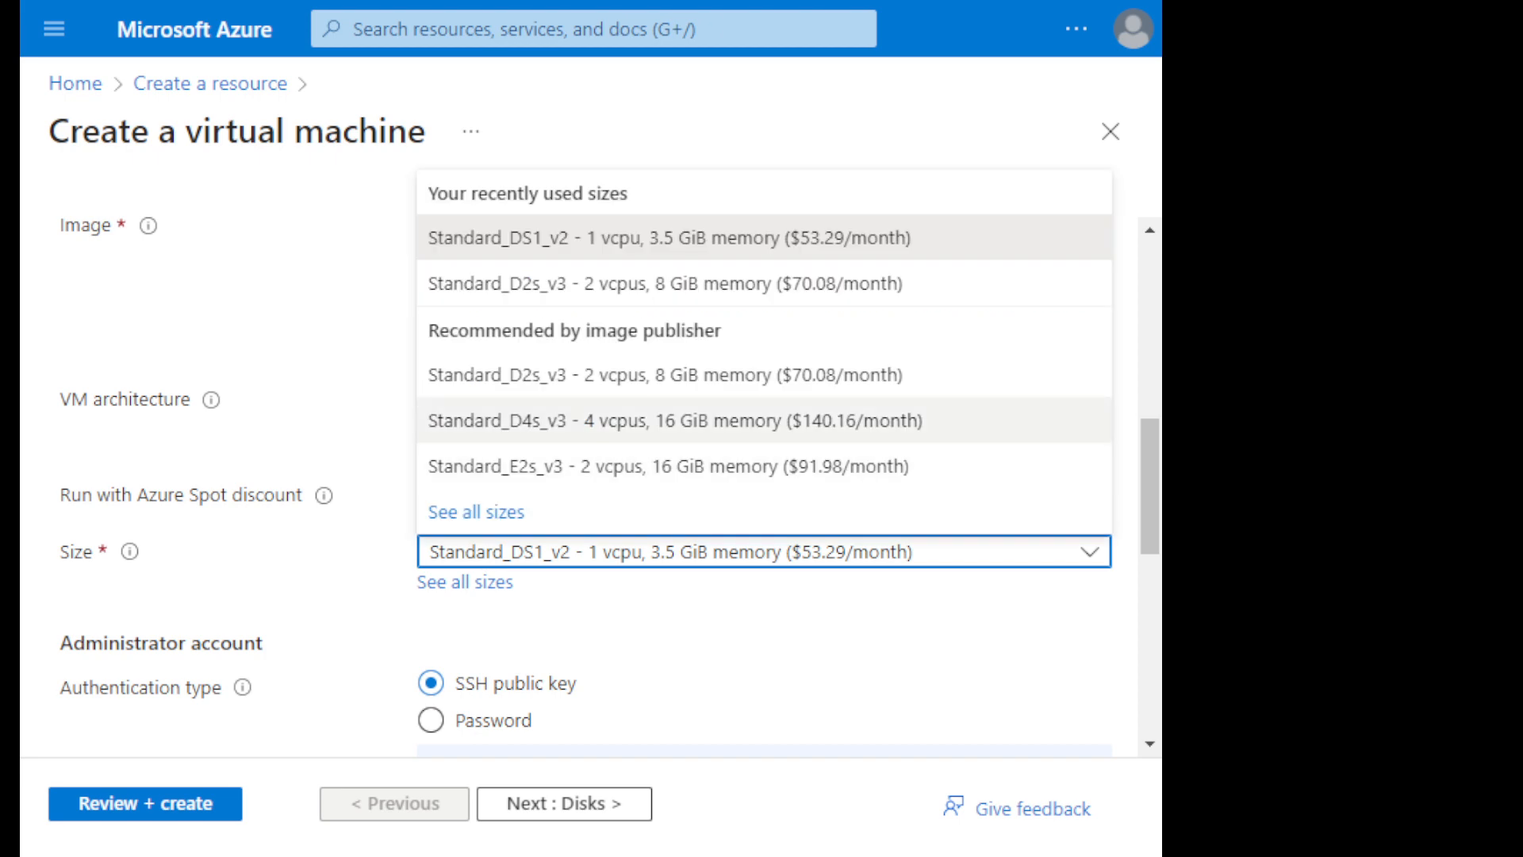
pyautogui.click(476, 512)
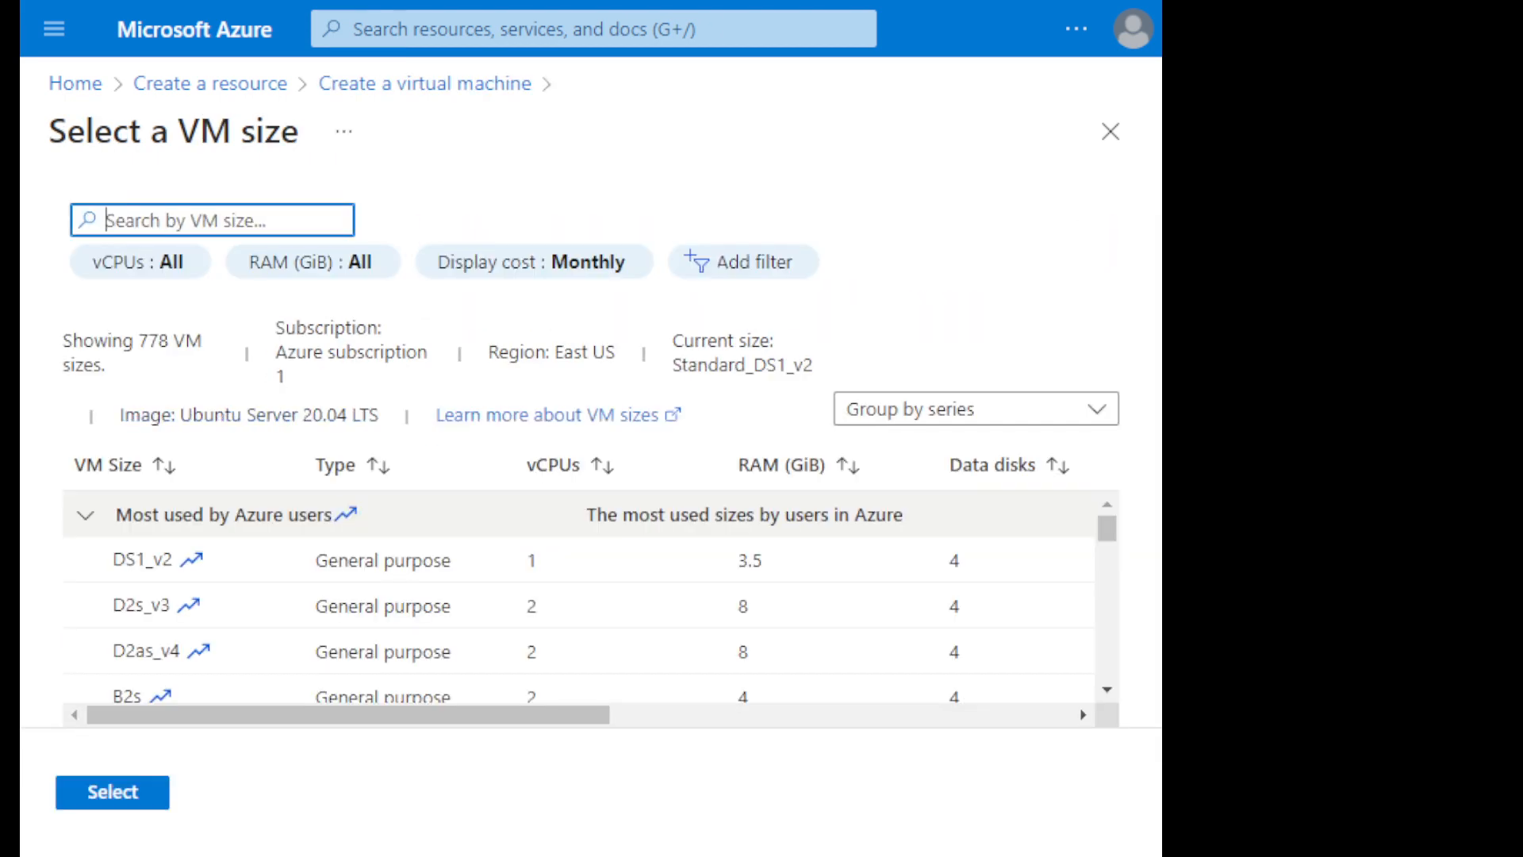
pyautogui.scroll(-3, 579, 588)
pyautogui.scroll(-10, 580, 579)
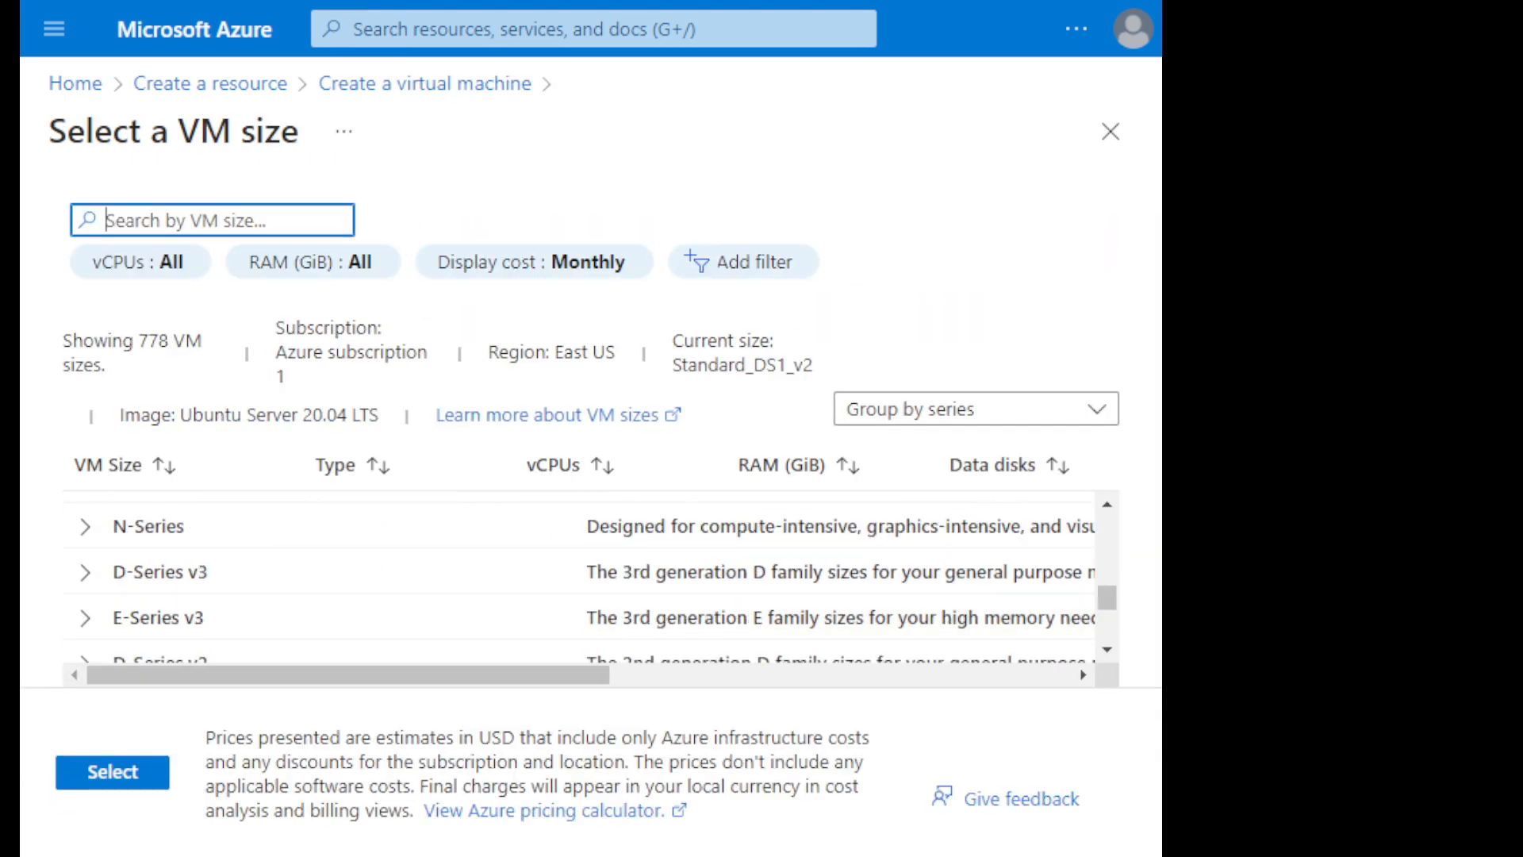
pyautogui.scroll(3, 580, 571)
pyautogui.scroll(-3, 579, 572)
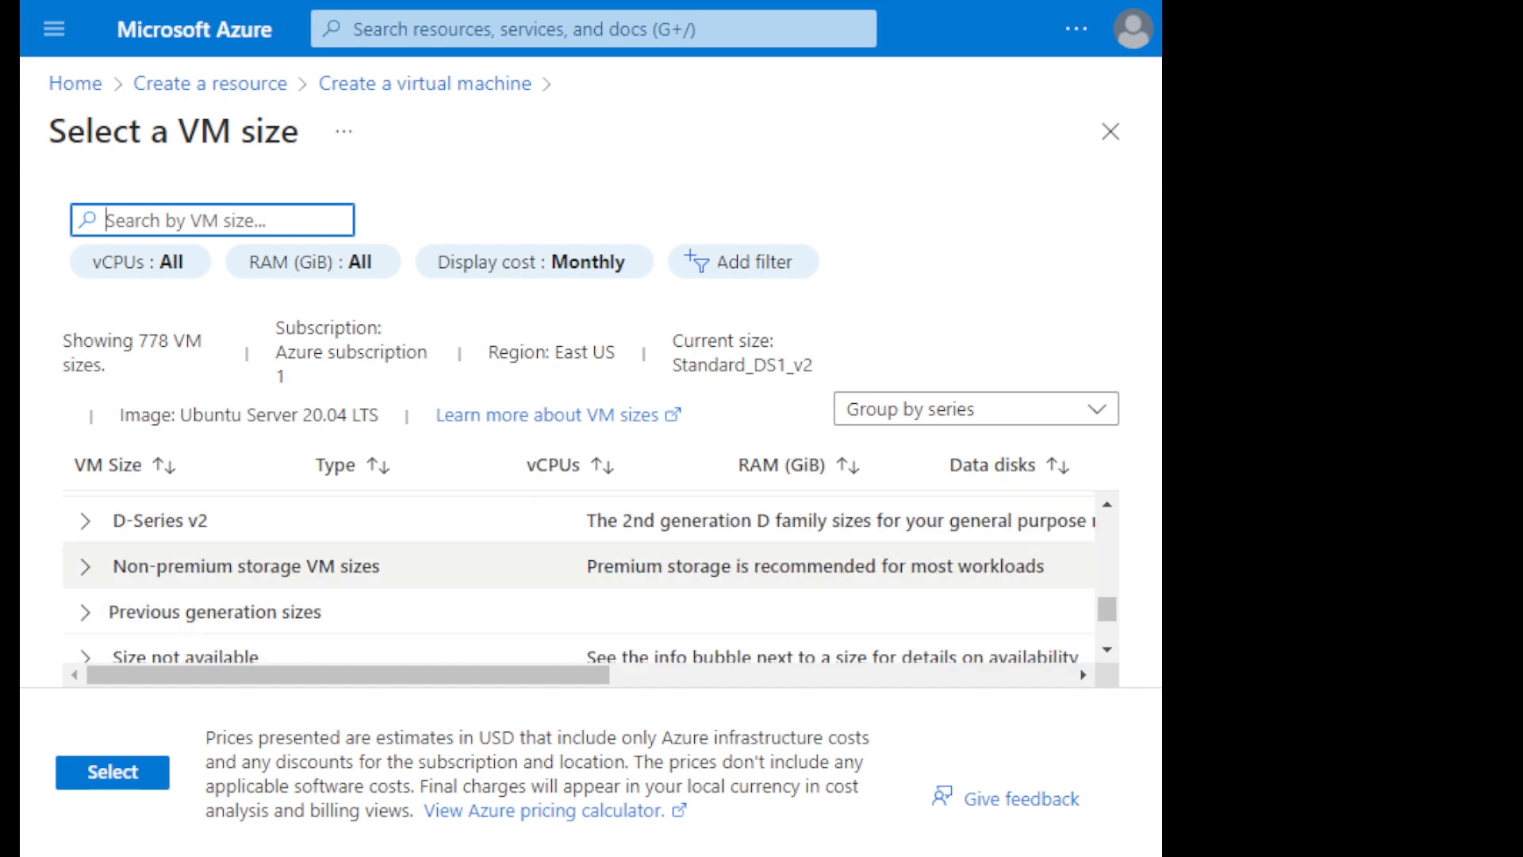
pyautogui.scroll(3, 579, 571)
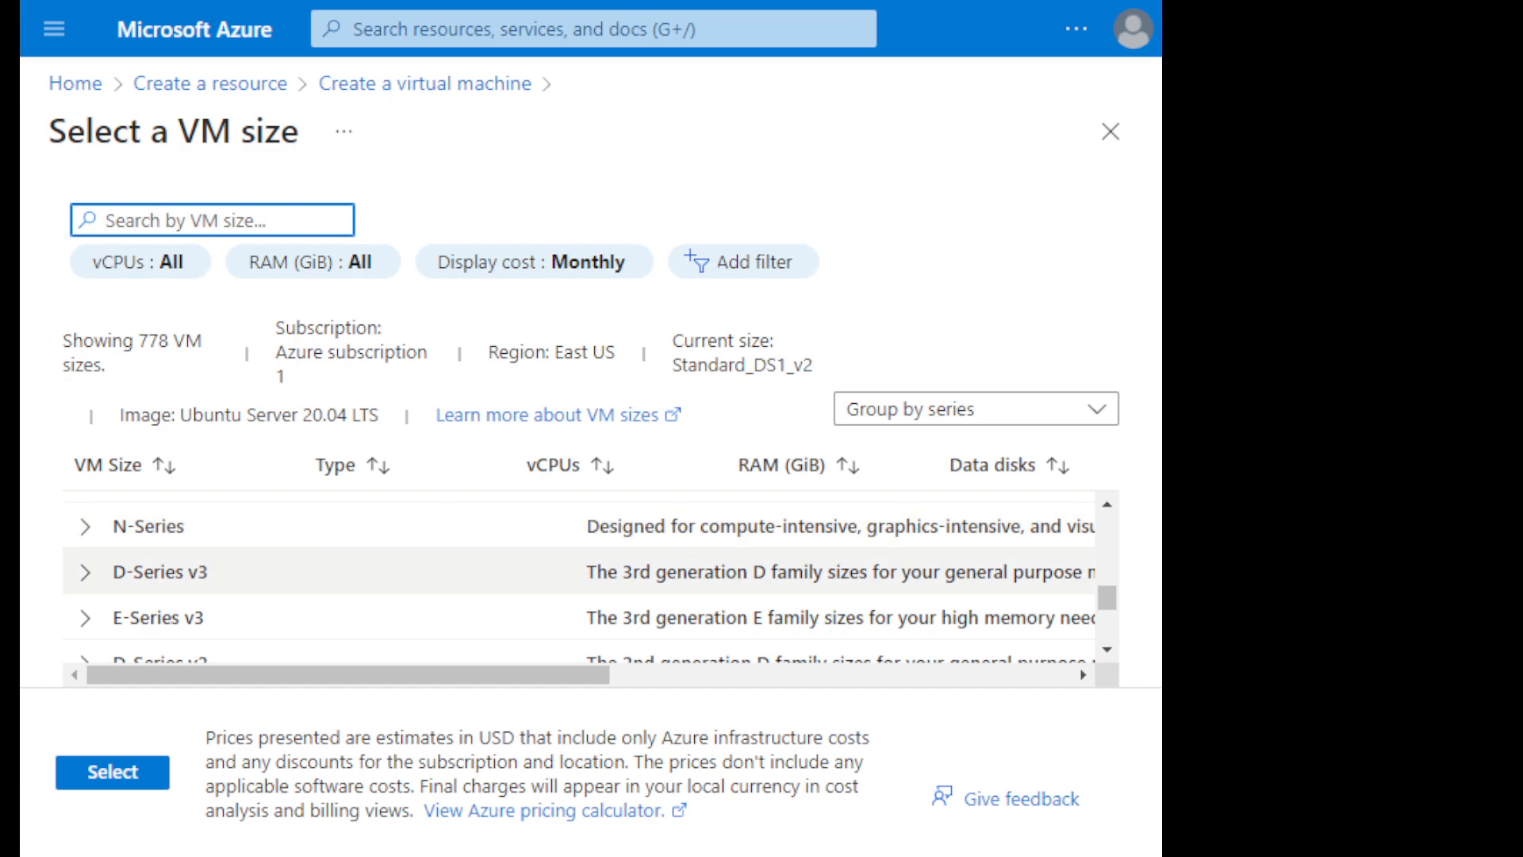
pyautogui.scroll(5, 587, 619)
pyautogui.scroll(2, 587, 571)
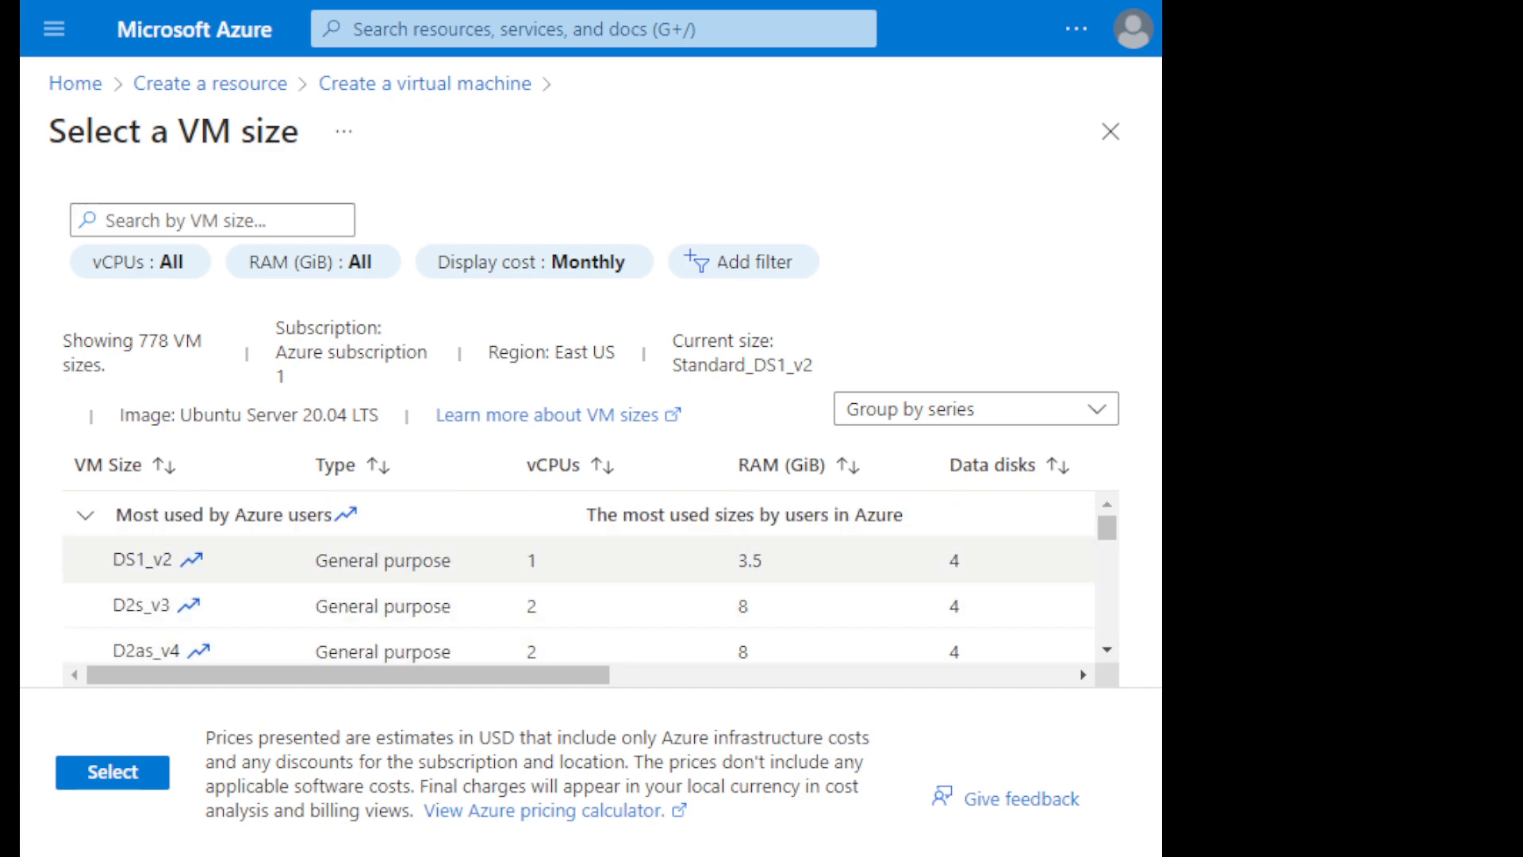
pyautogui.click(112, 772)
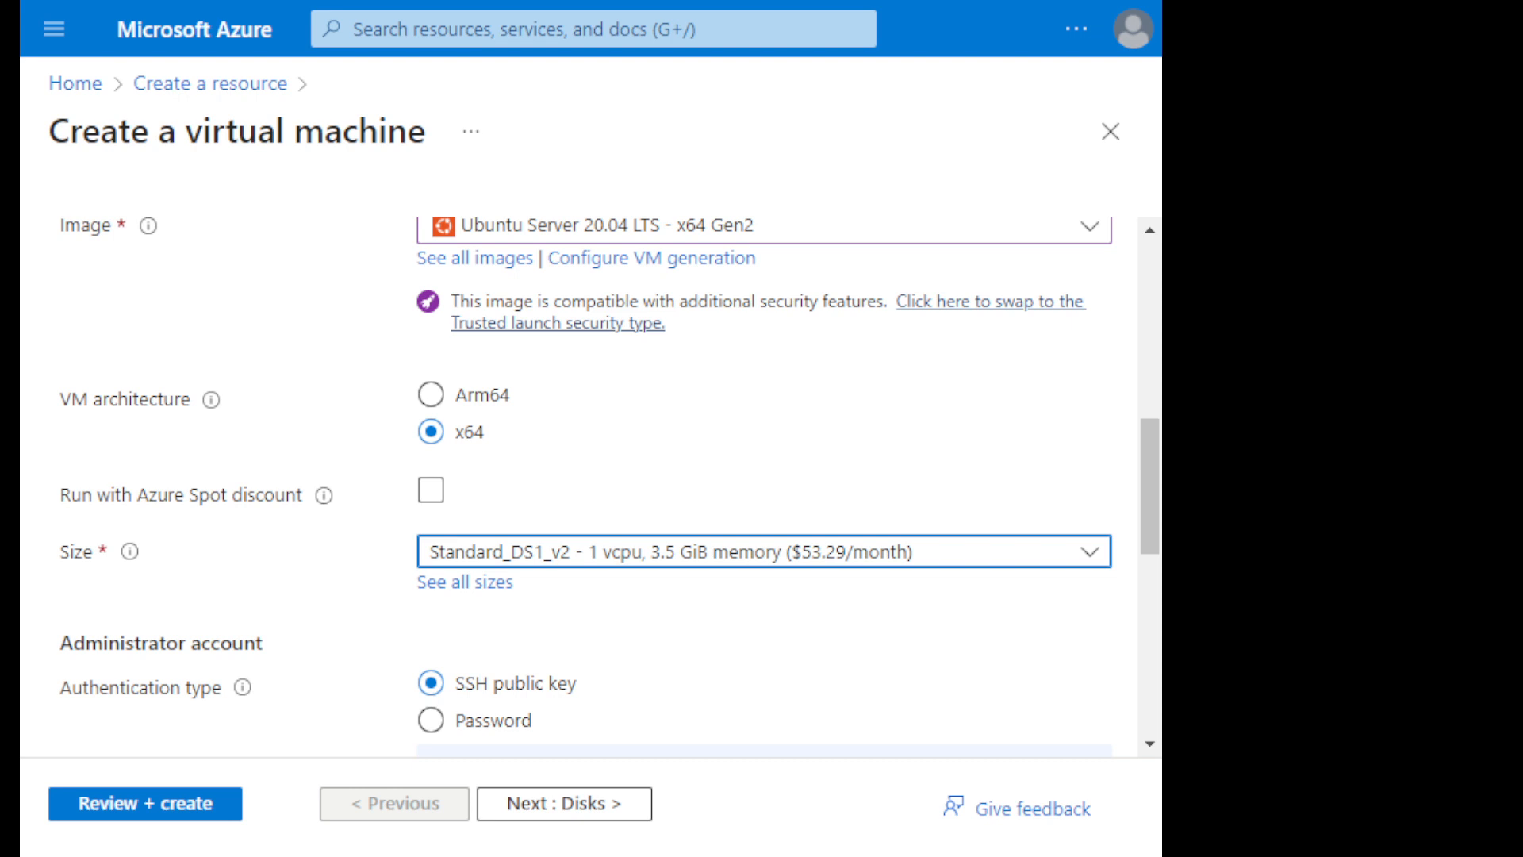
# - Switch the administrator account to password authentication and set its username to admin432
pyautogui.scroll(-2, 580, 484)
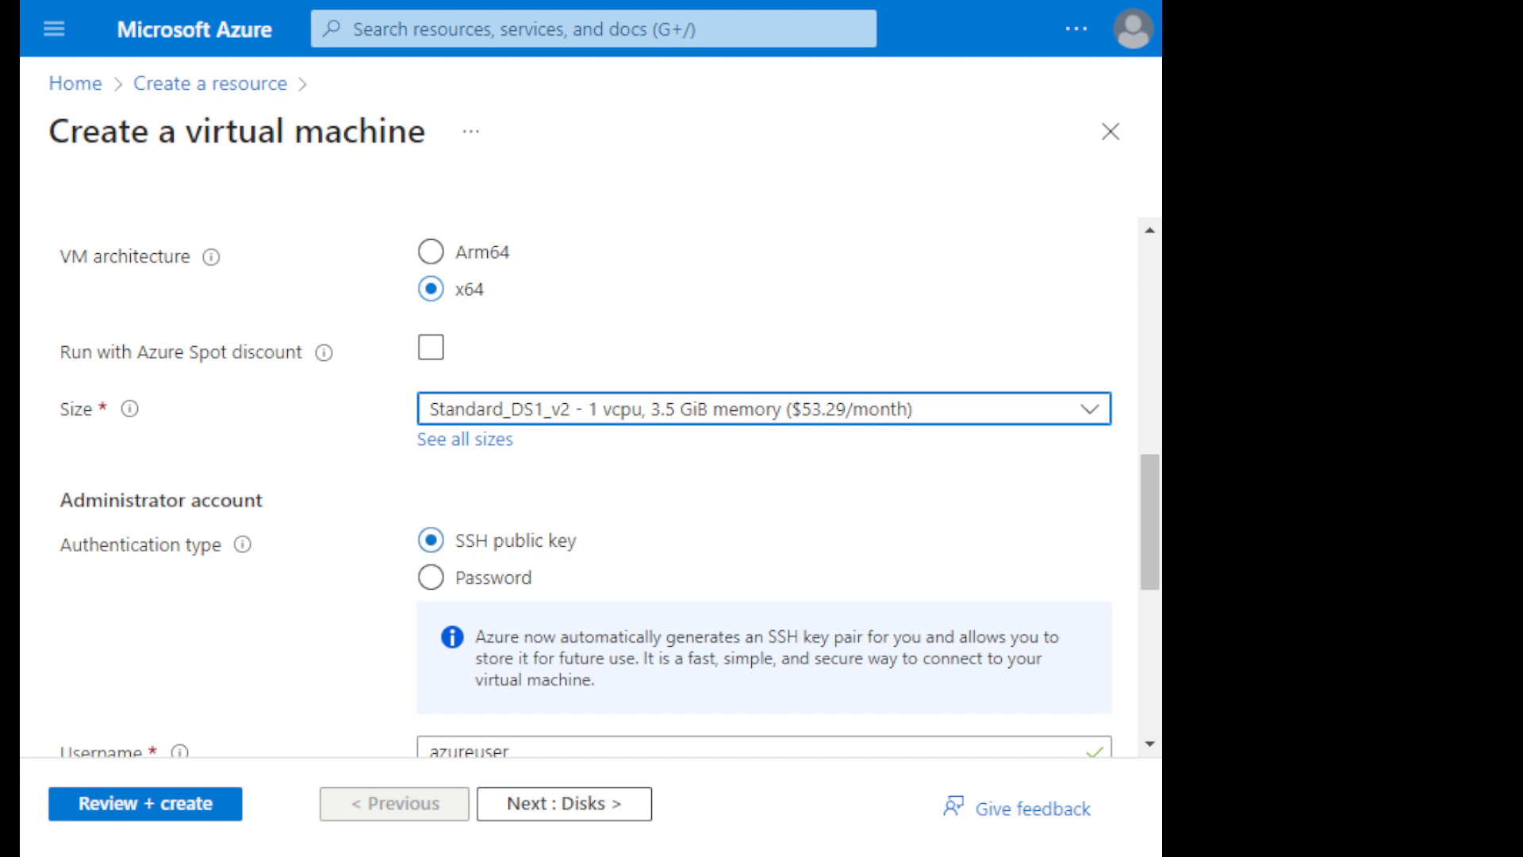
pyautogui.click(431, 577)
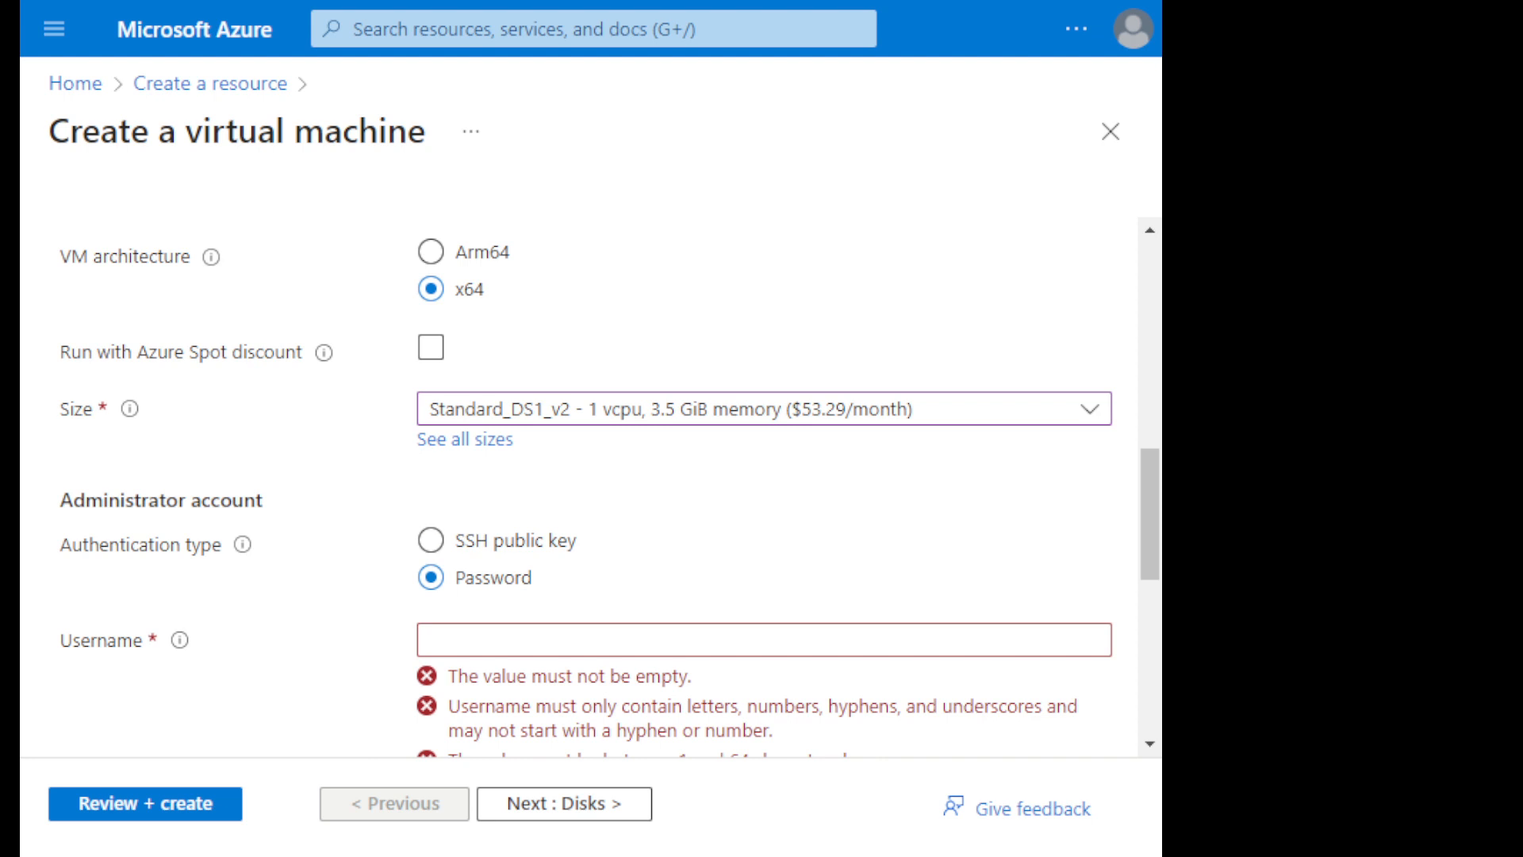
pyautogui.click(764, 639)
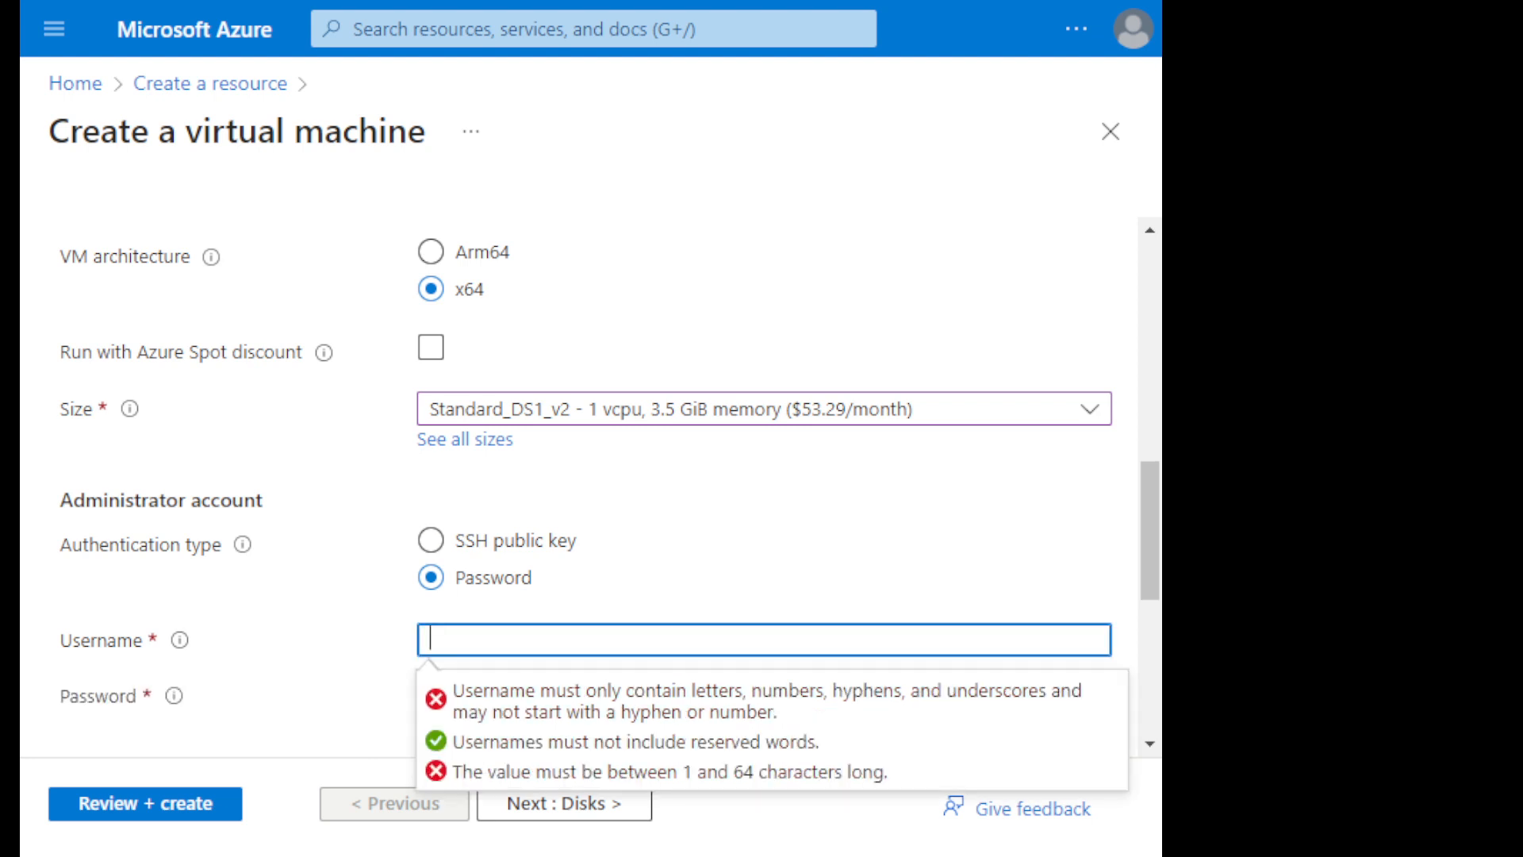
pyautogui.write('admin')
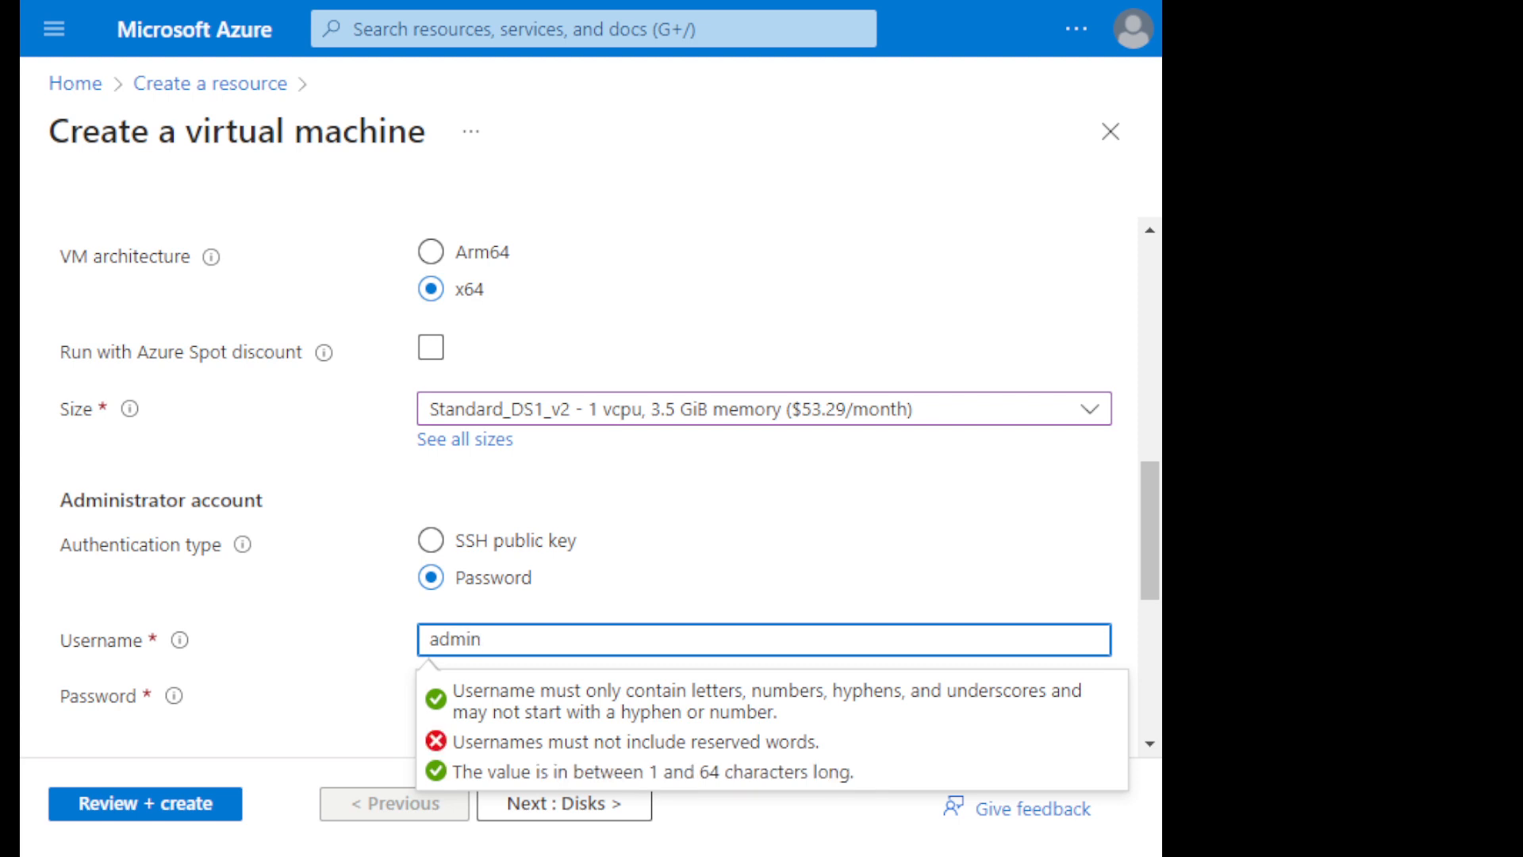
pyautogui.write('432')
pyautogui.press('Tab')
# - Try entering a password for the administrator account, and clear the password field
pyautogui.click(764, 696)
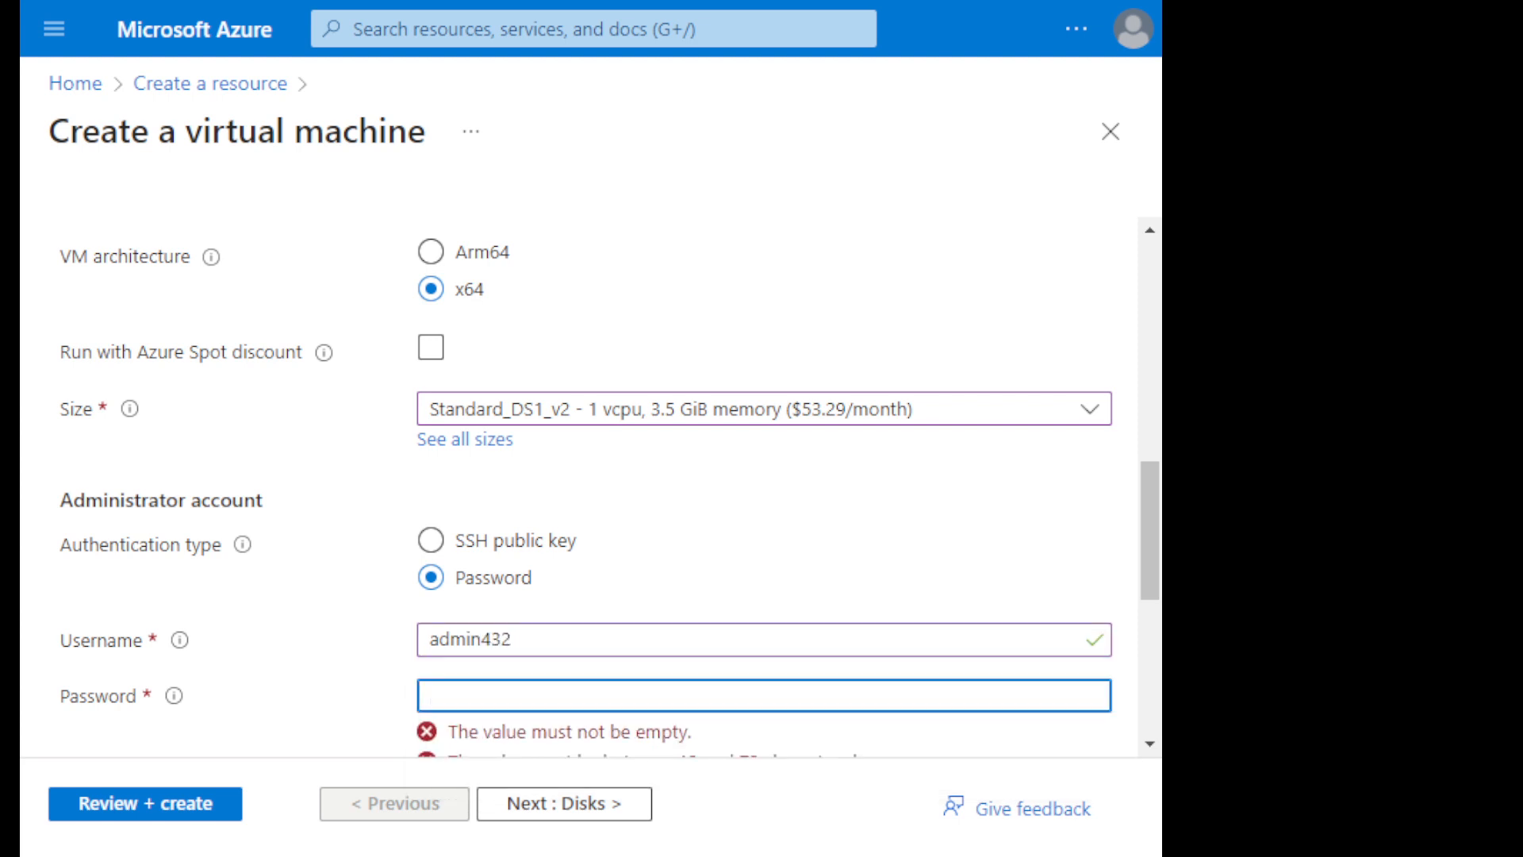
pyautogui.write('•••••')
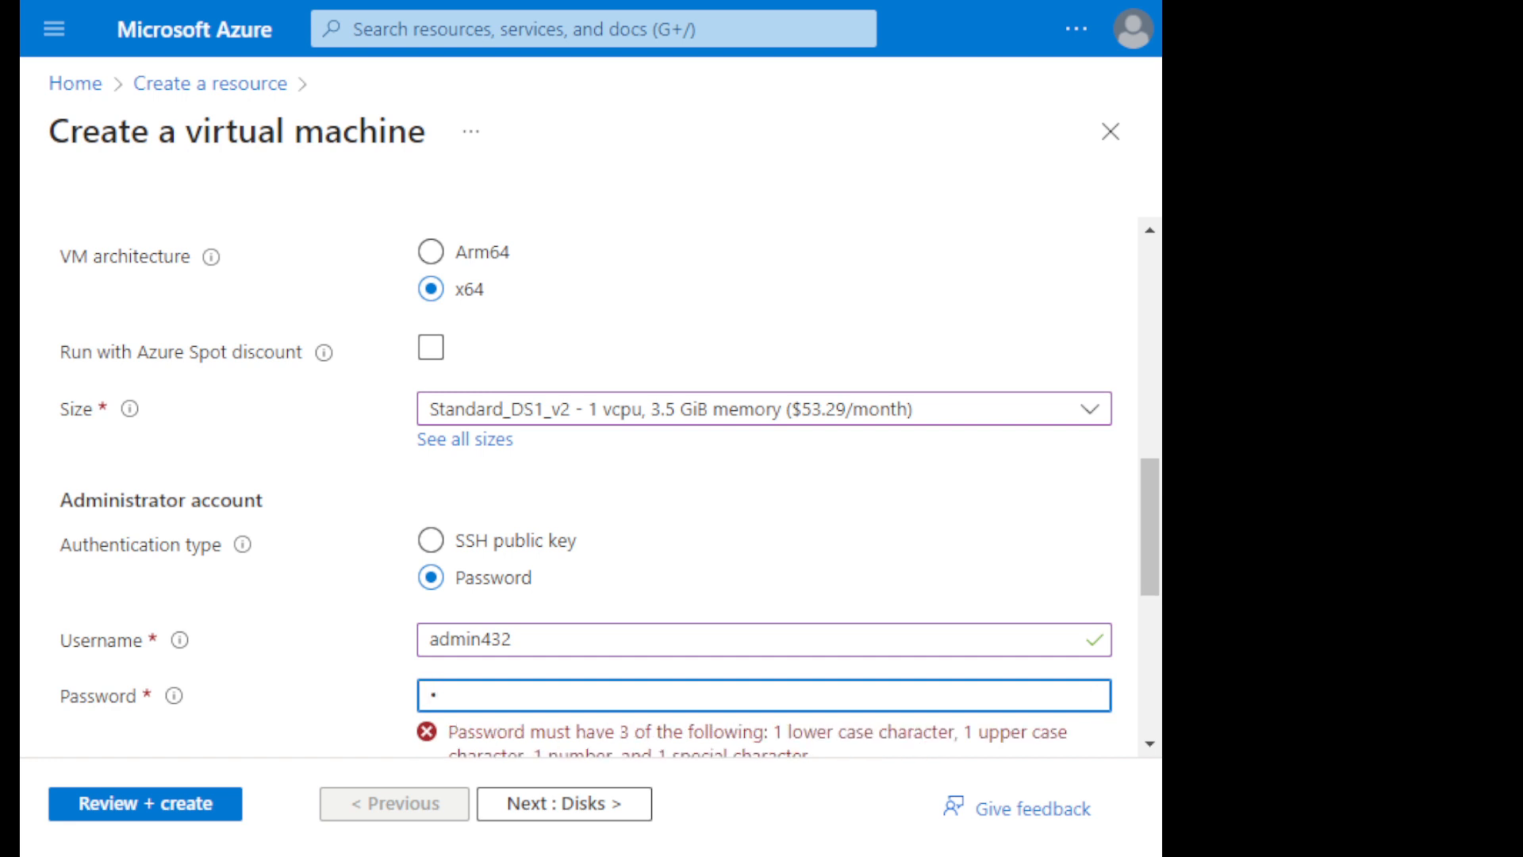
pyautogui.write('•••••••')
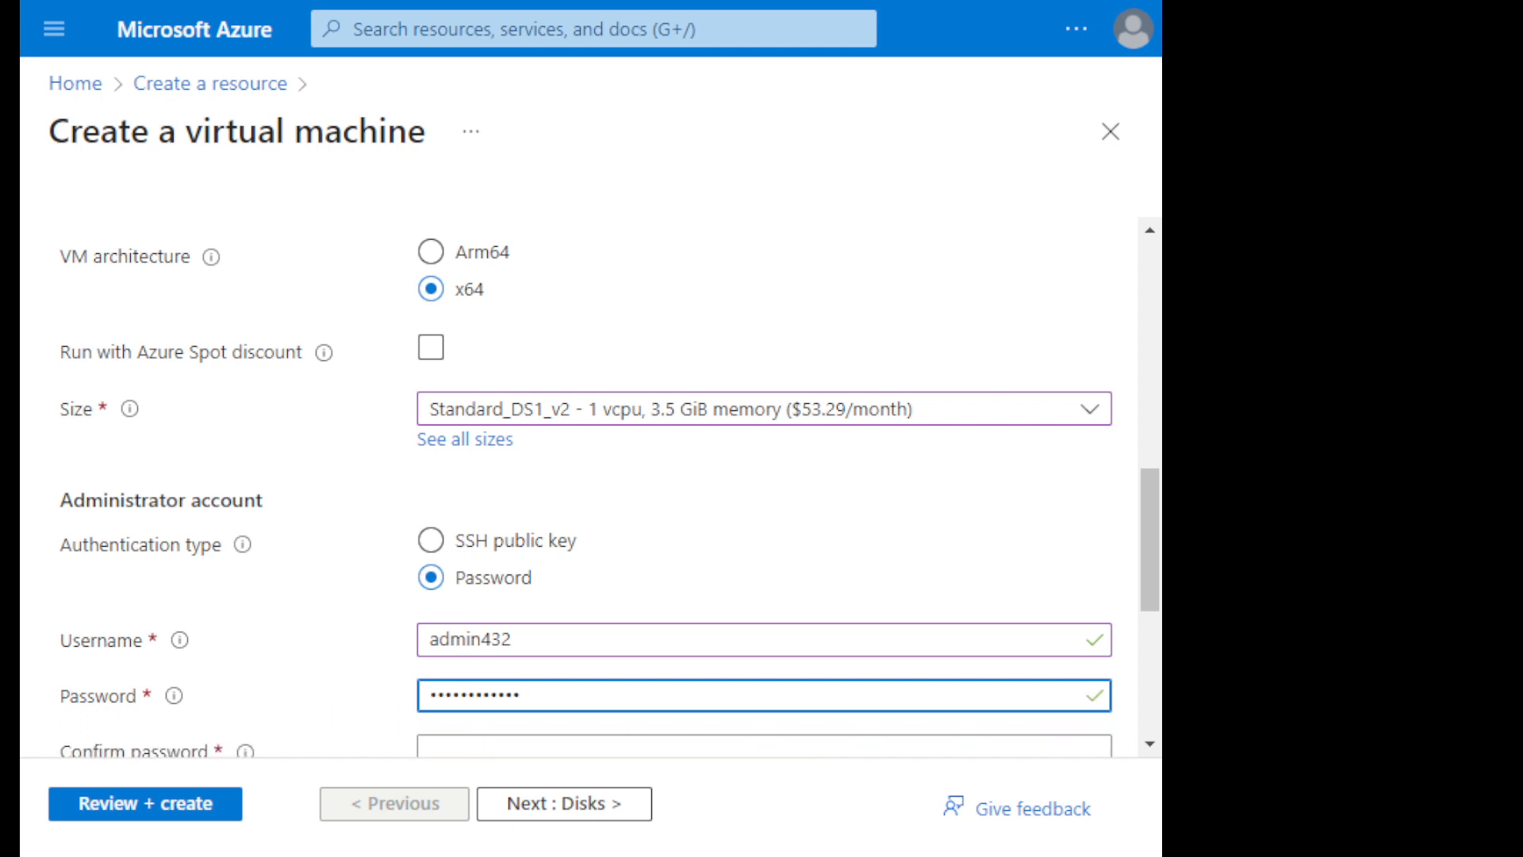
pyautogui.press('BackSpace')
pyautogui.press('BackSpace')
pyautogui.press('BackSpace')
pyautogui.press('BackSpace')
pyautogui.press('BackSpace')
pyautogui.press('BackSpace')
pyautogui.press('BackSpace')
pyautogui.press('BackSpace')
pyautogui.press('BackSpace')
pyautogui.press('BackSpace')
pyautogui.press('BackSpace')
pyautogui.press('BackSpace')
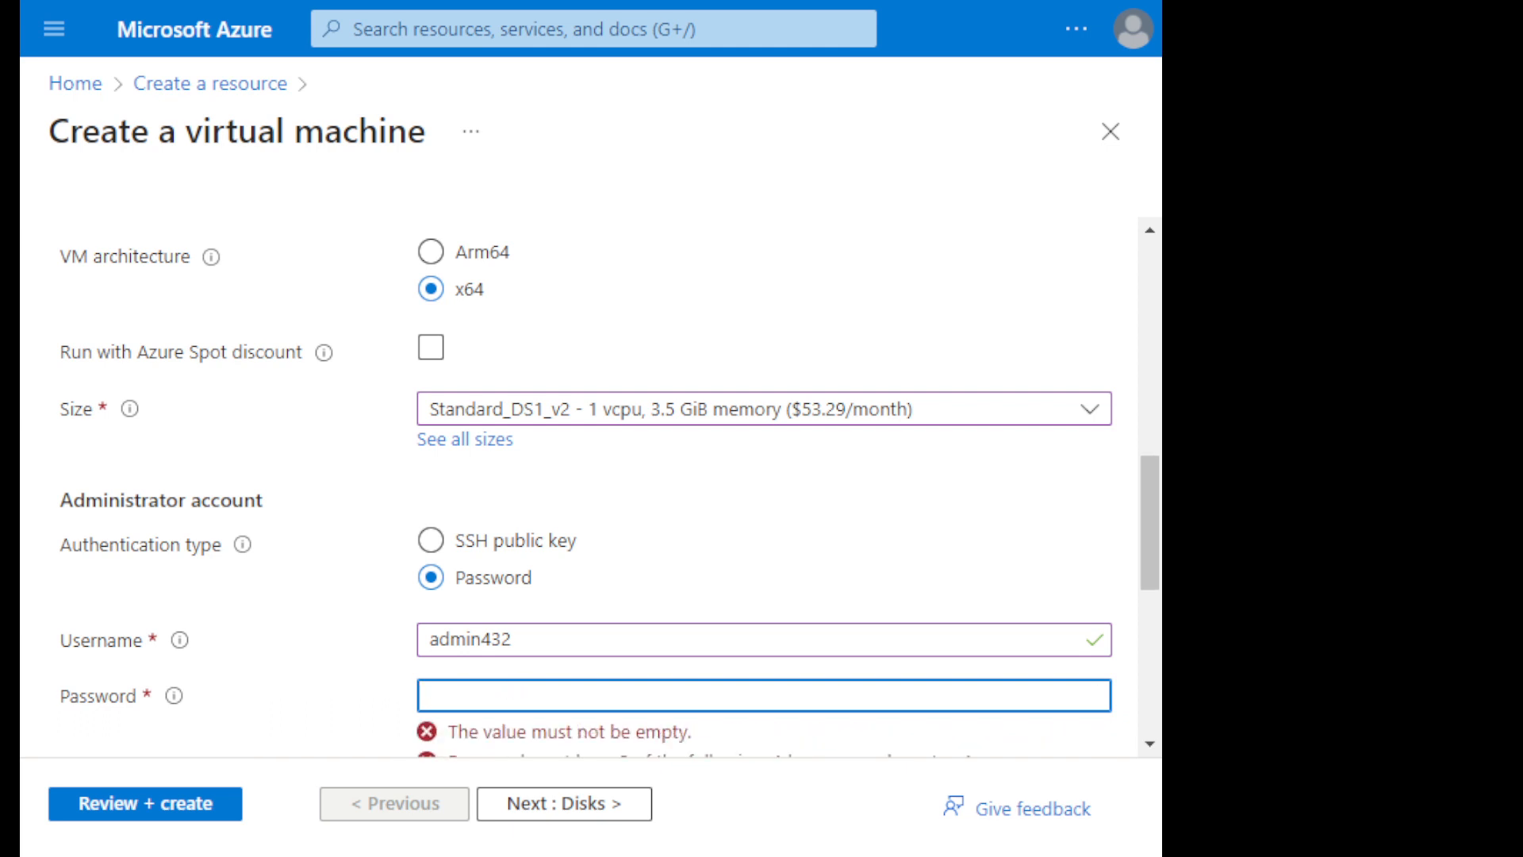
# - Try another password for the administrator account against the password rules, and empty the password field again
pyautogui.write('•••••••')
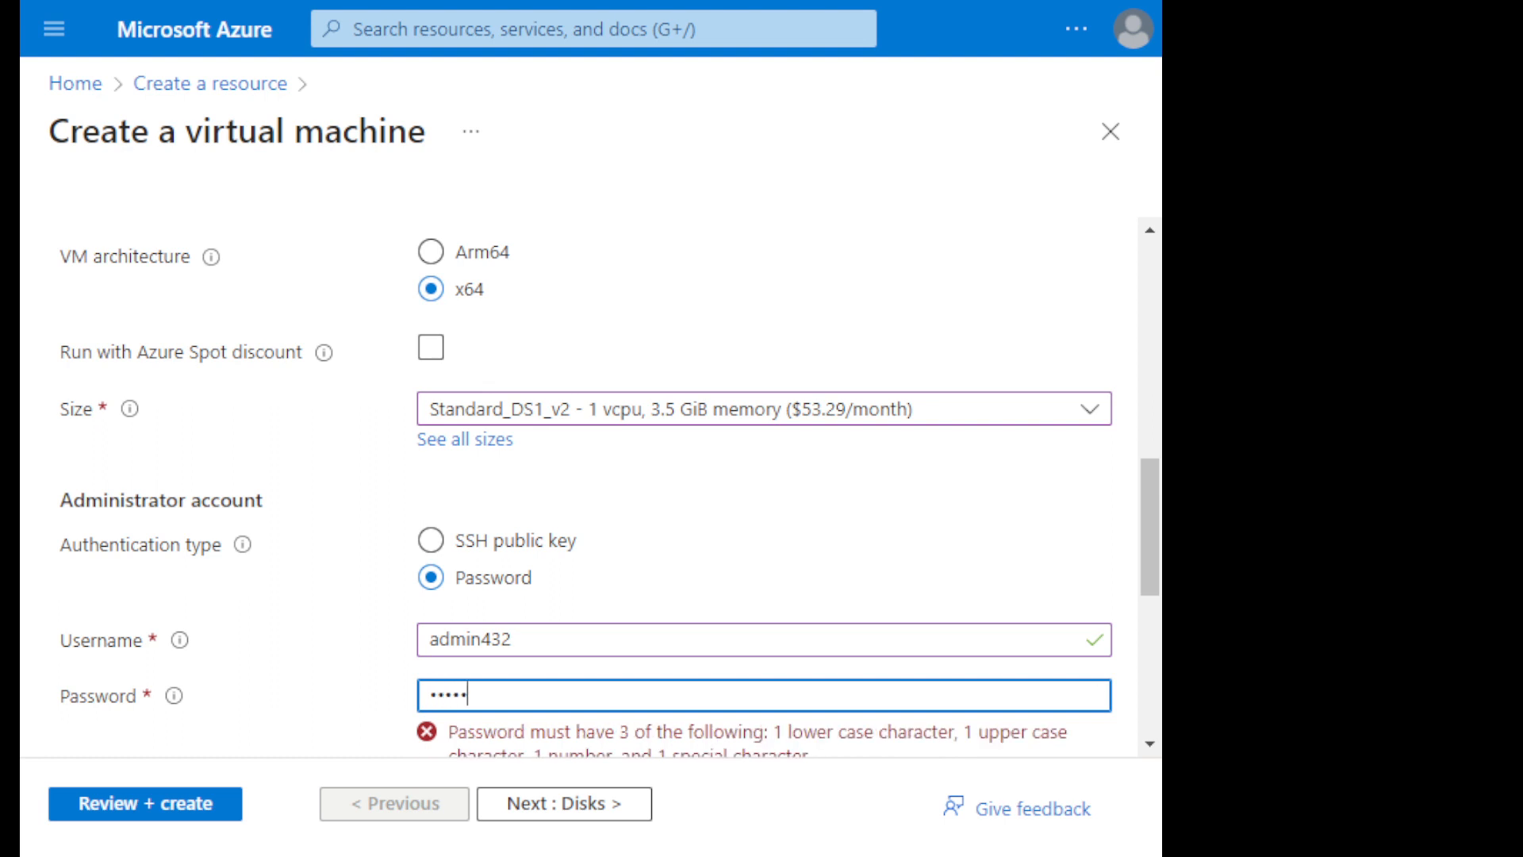
pyautogui.write('••')
pyautogui.scroll(-2, 587, 484)
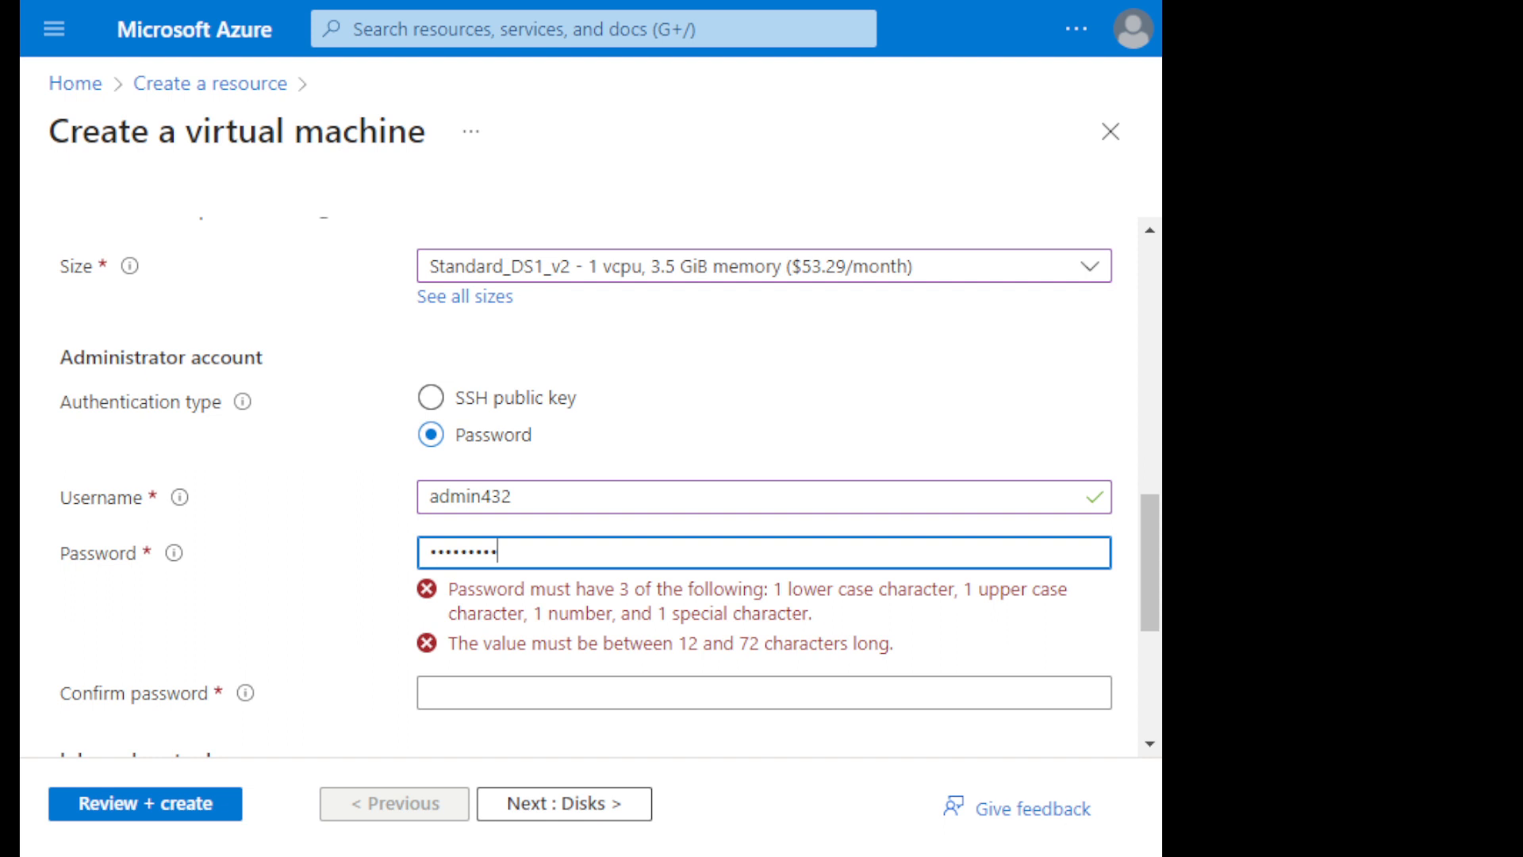
pyautogui.write('1')
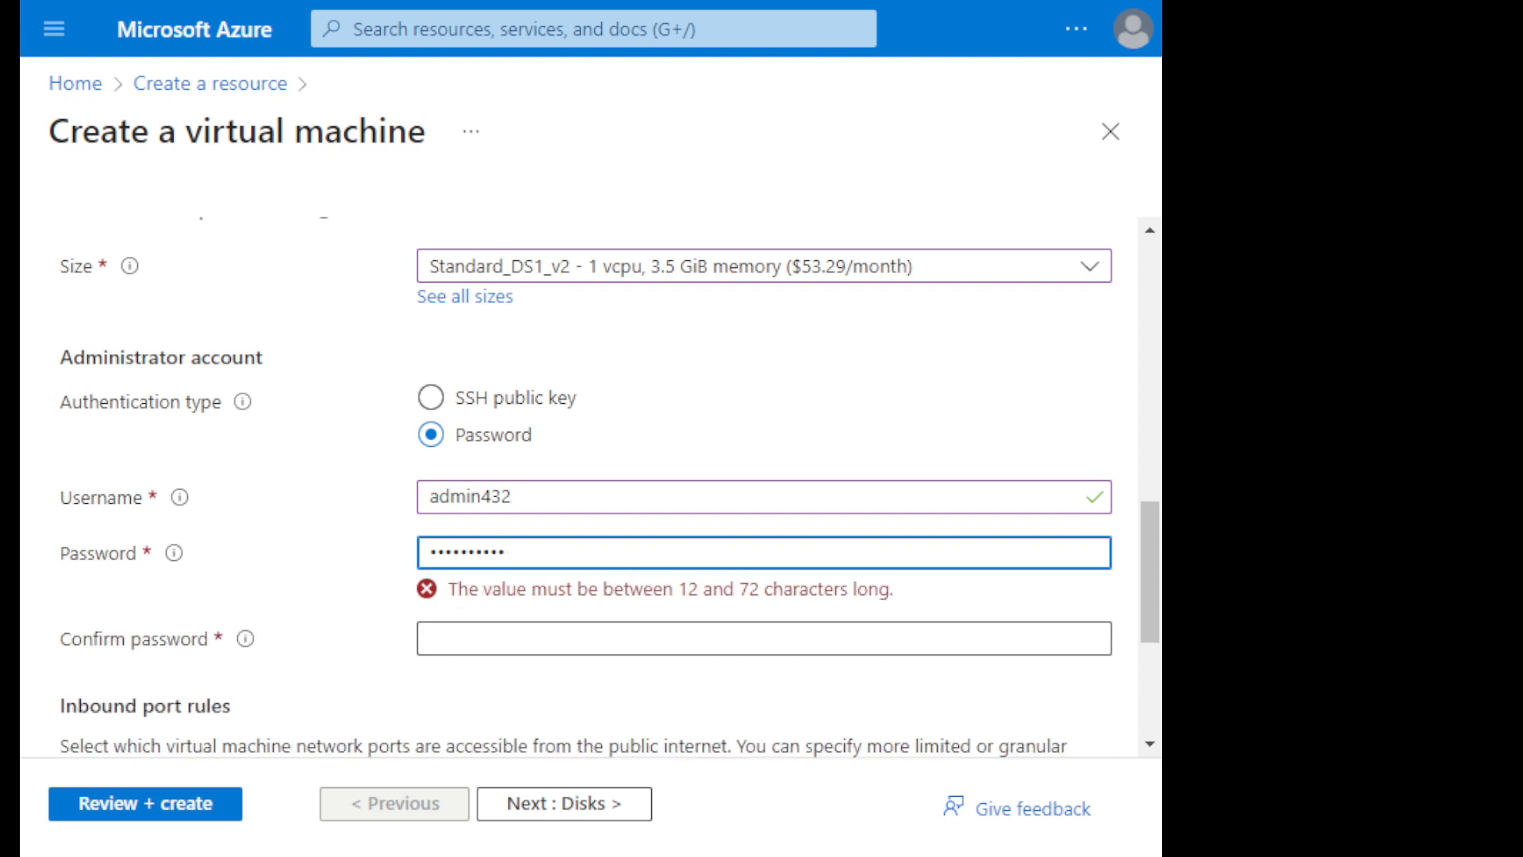
pyautogui.press('BackSpace')
pyautogui.press('BackSpace')
pyautogui.press('BackSpace')
pyautogui.press('BackSpace')
pyautogui.press('BackSpace')
pyautogui.press('BackSpace')
pyautogui.press('BackSpace')
pyautogui.press('BackSpace')
pyautogui.press('BackSpace')
pyautogui.press('BackSpace')
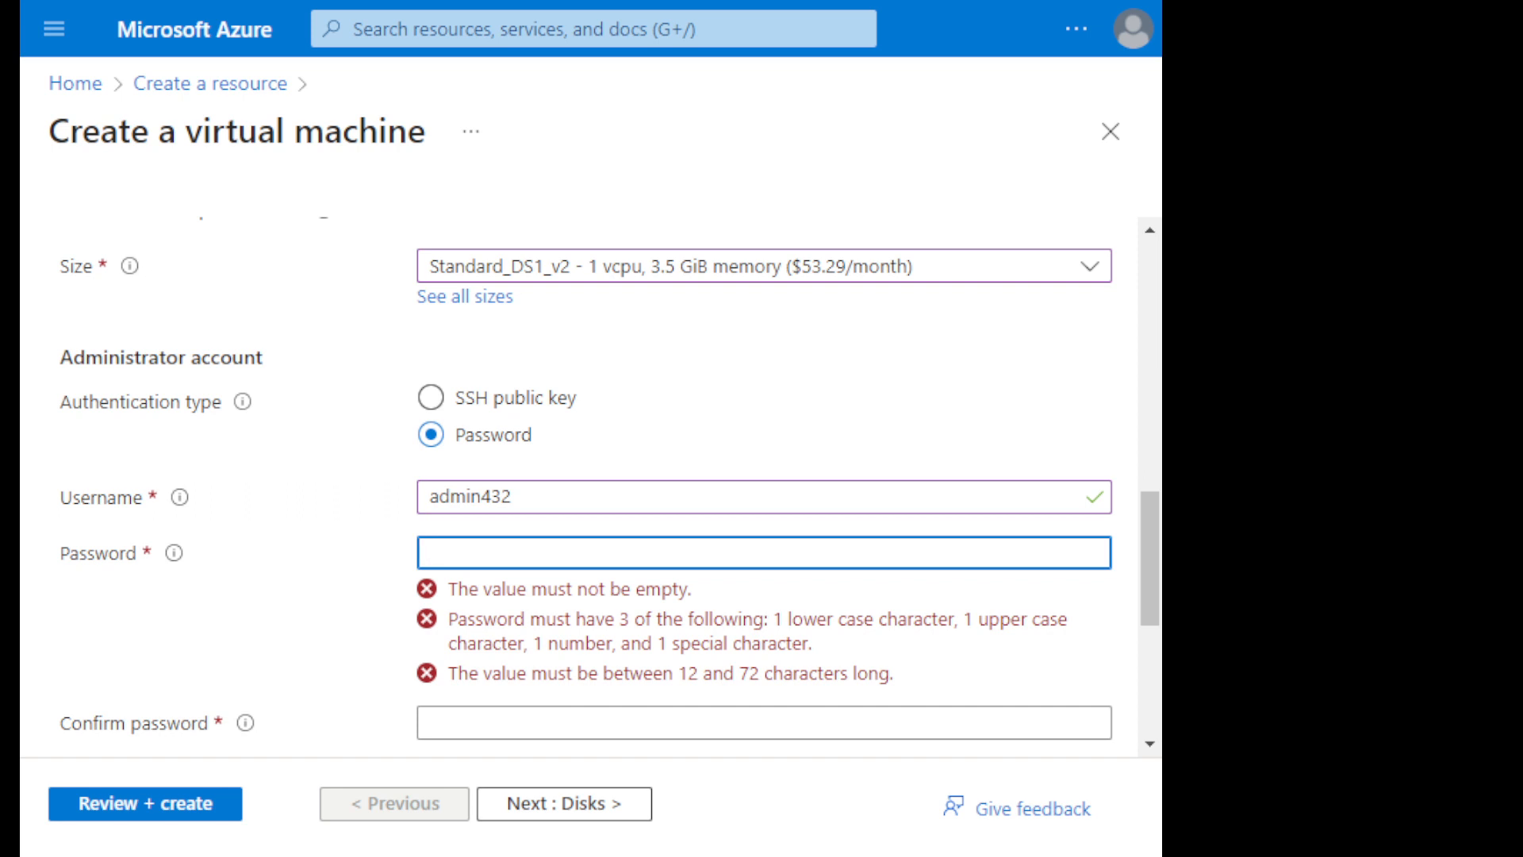
# - Enter a compliant administrator password in the password field and repeat it in the password confirmation
pyautogui.write('Password1234!')
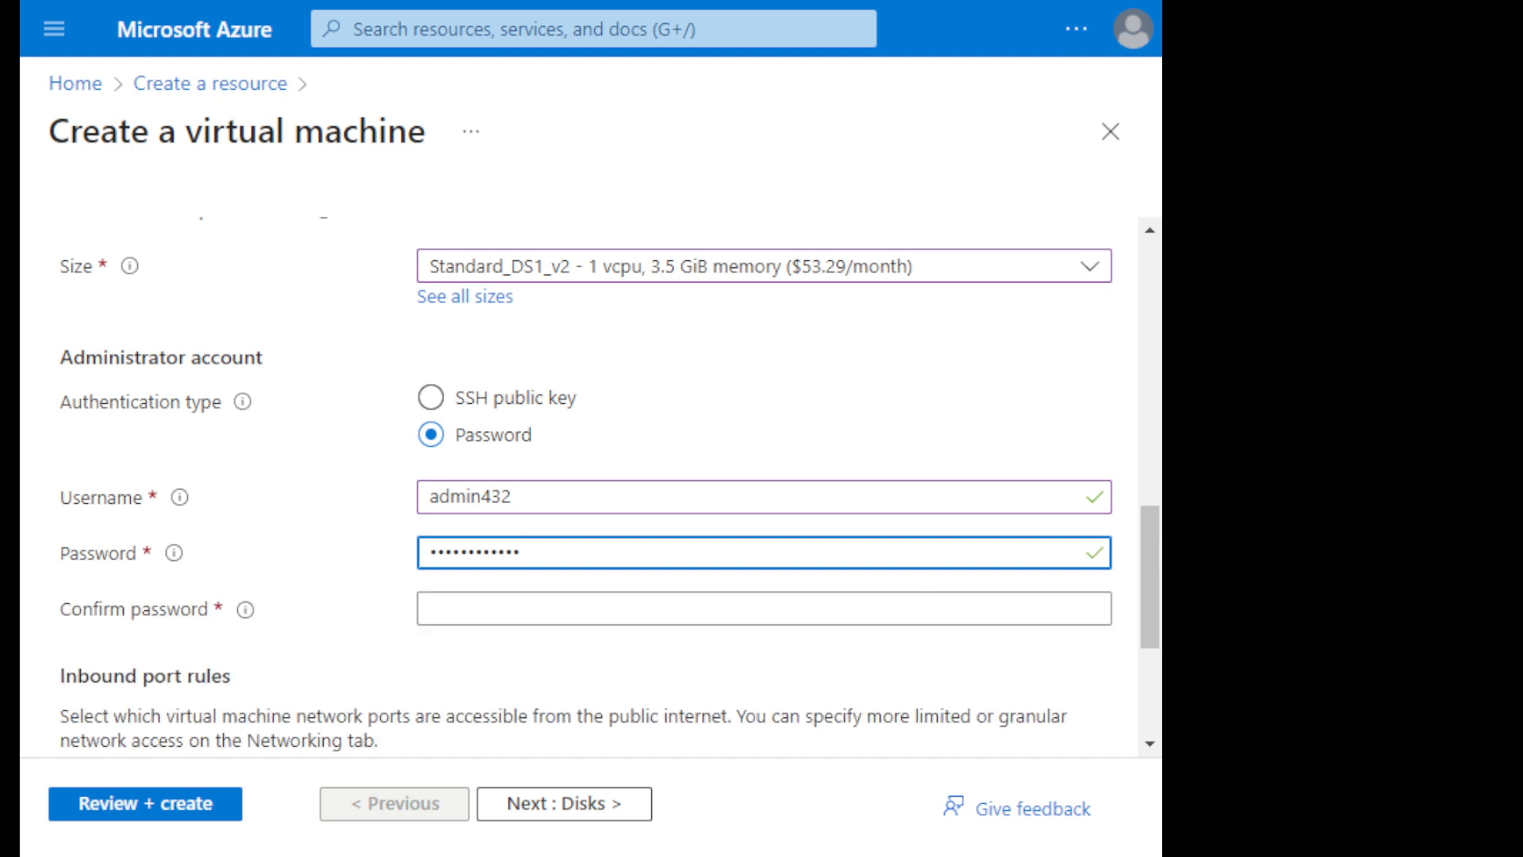
pyautogui.click(430, 608)
pyautogui.write('Pass')
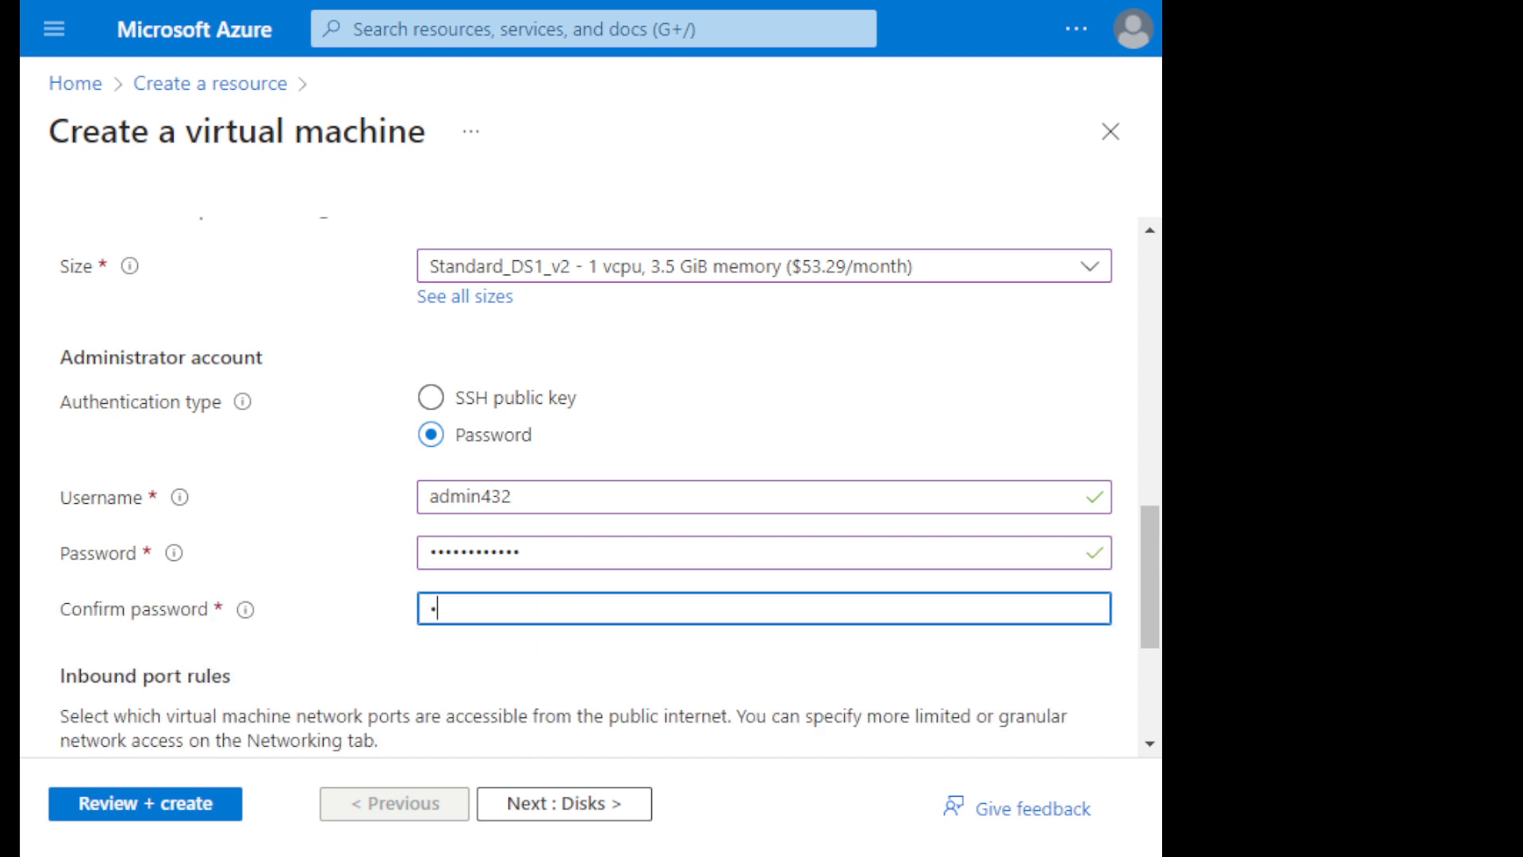
pyautogui.write('word123')
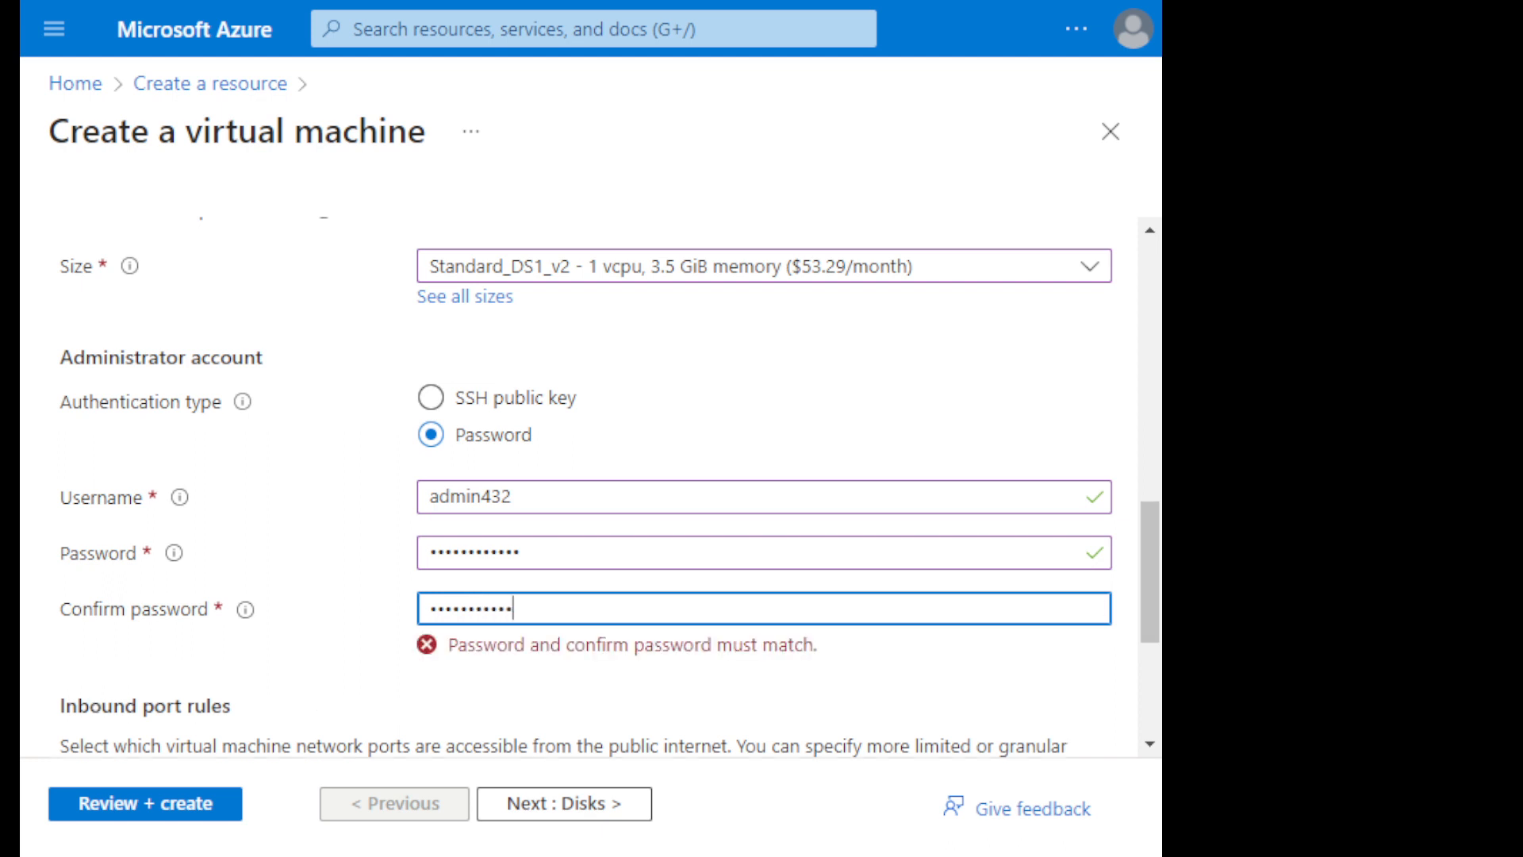
pyautogui.write('4')
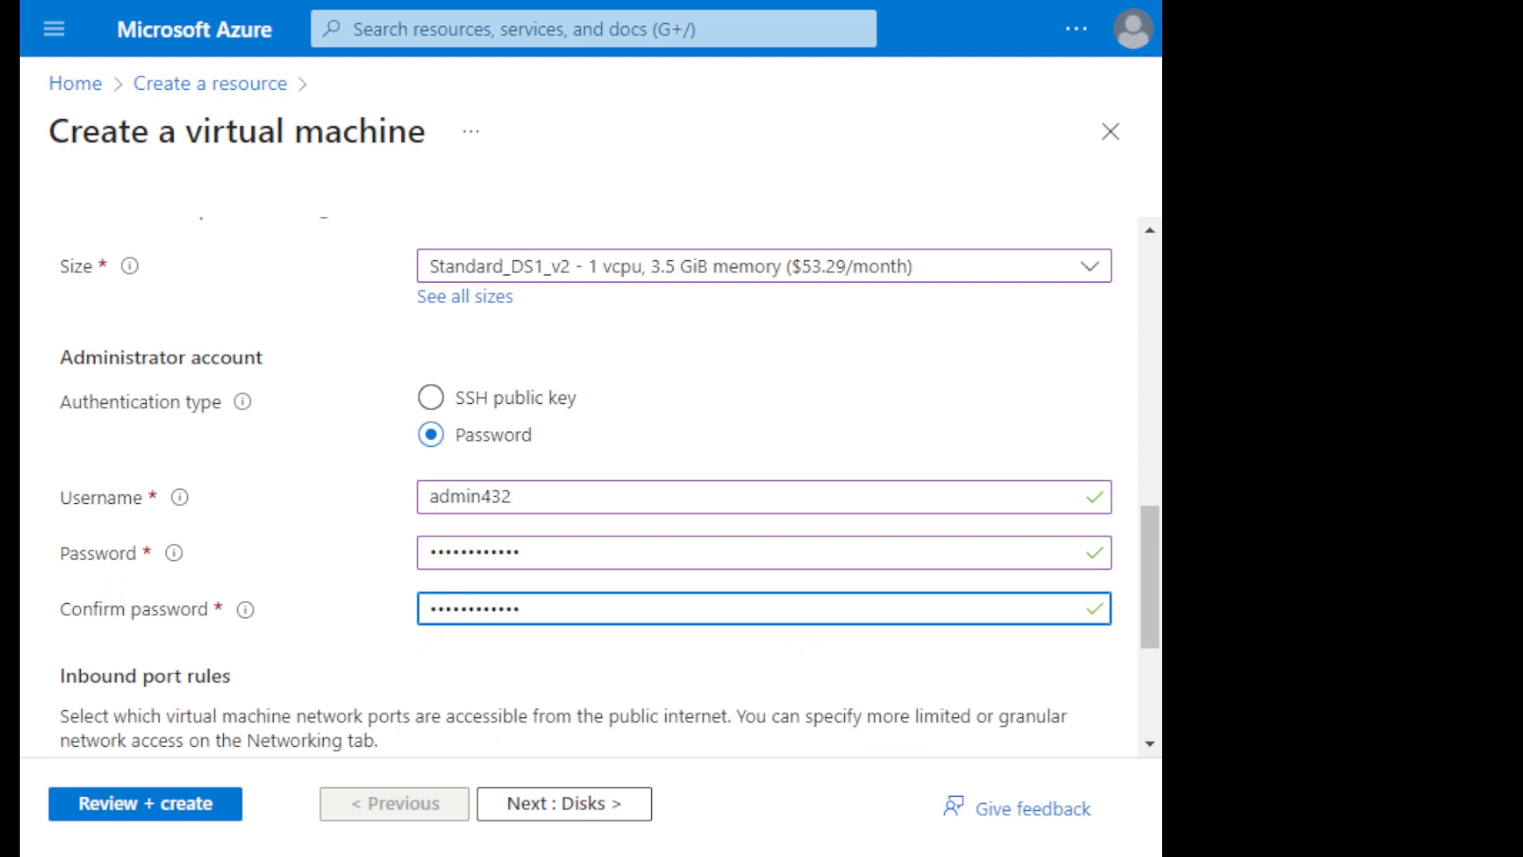
# - Keep SSH (22) as the allowed inbound port, create the reviewed virtual machine, and open the deployed resource
pyautogui.scroll(-3, 591, 484)
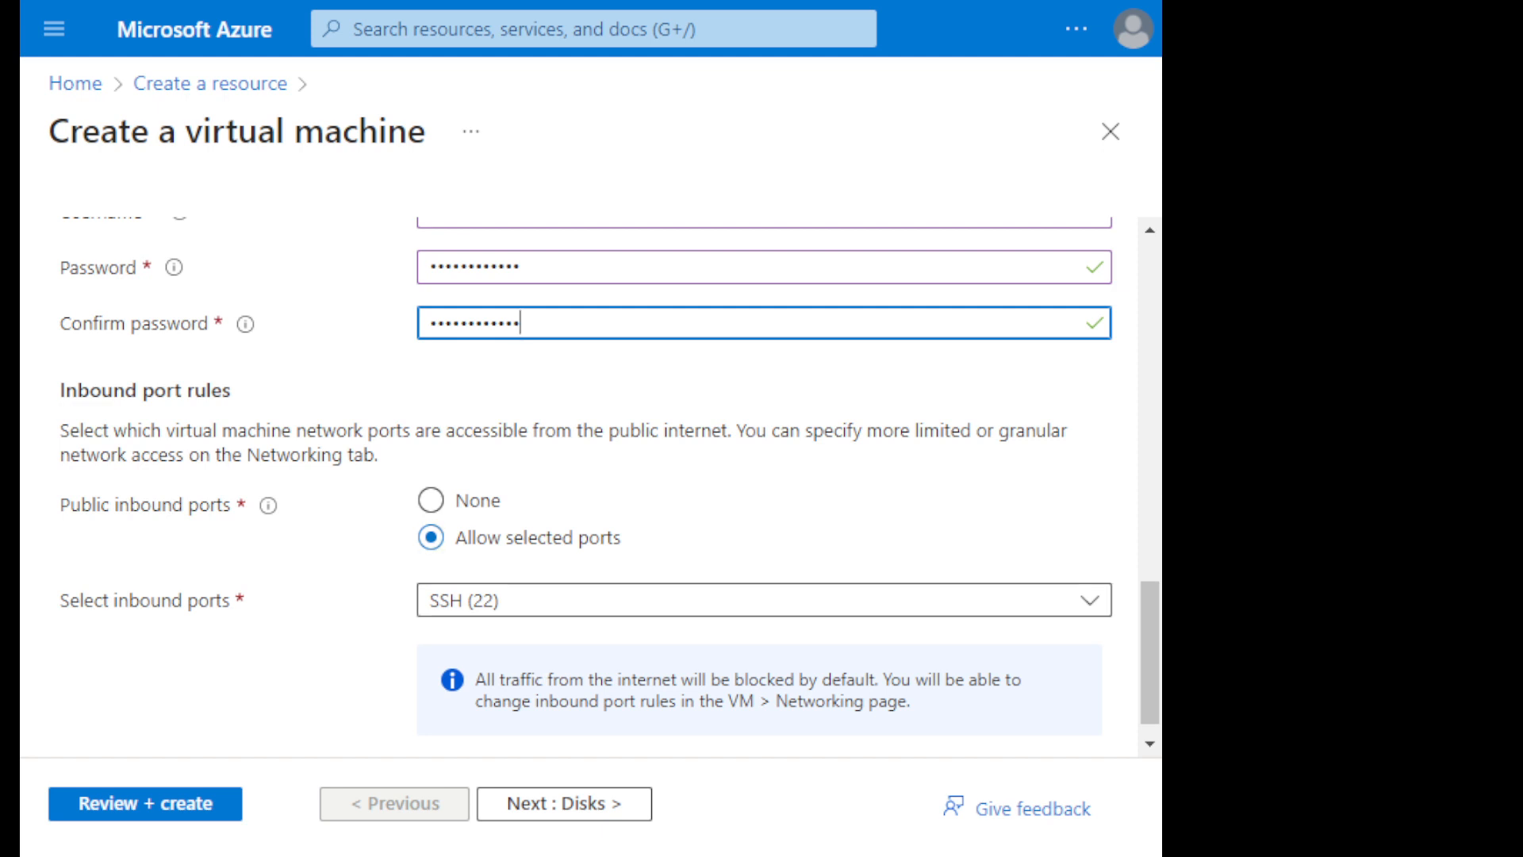
pyautogui.scroll(-1, 610, 476)
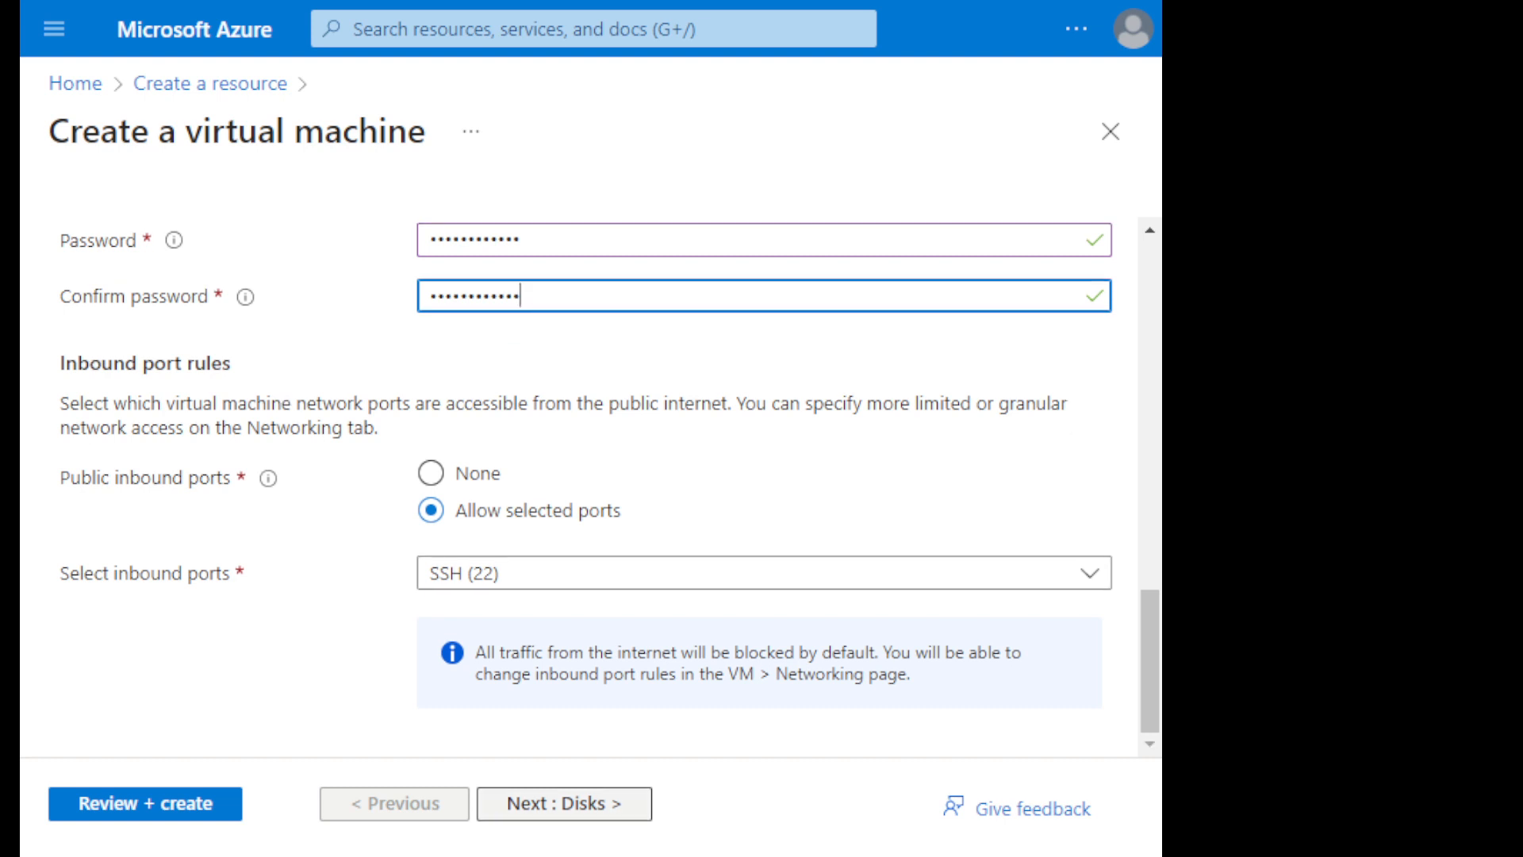
pyautogui.click(146, 804)
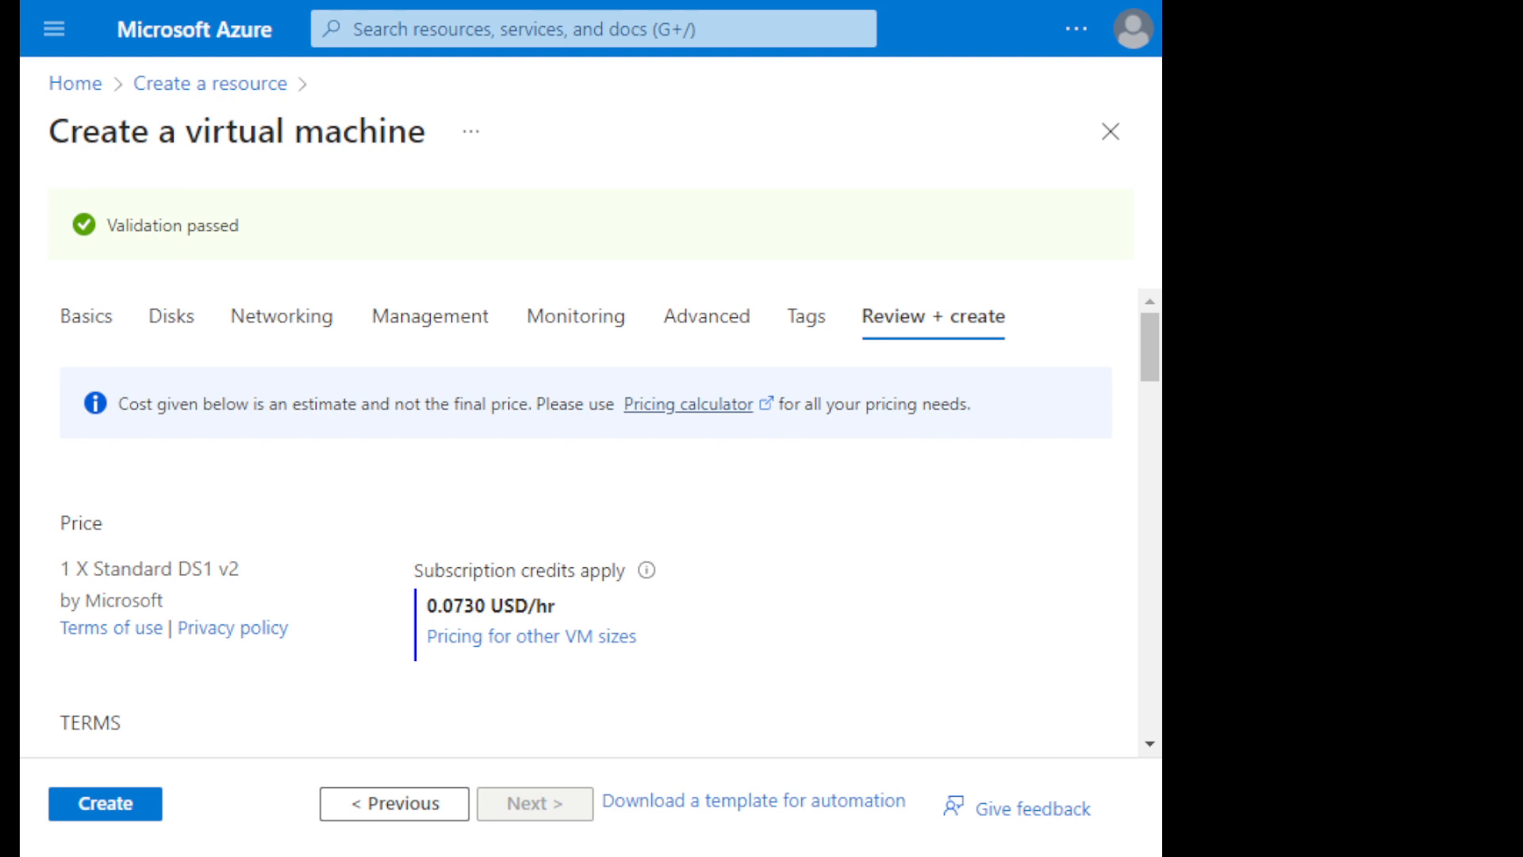
pyautogui.click(105, 804)
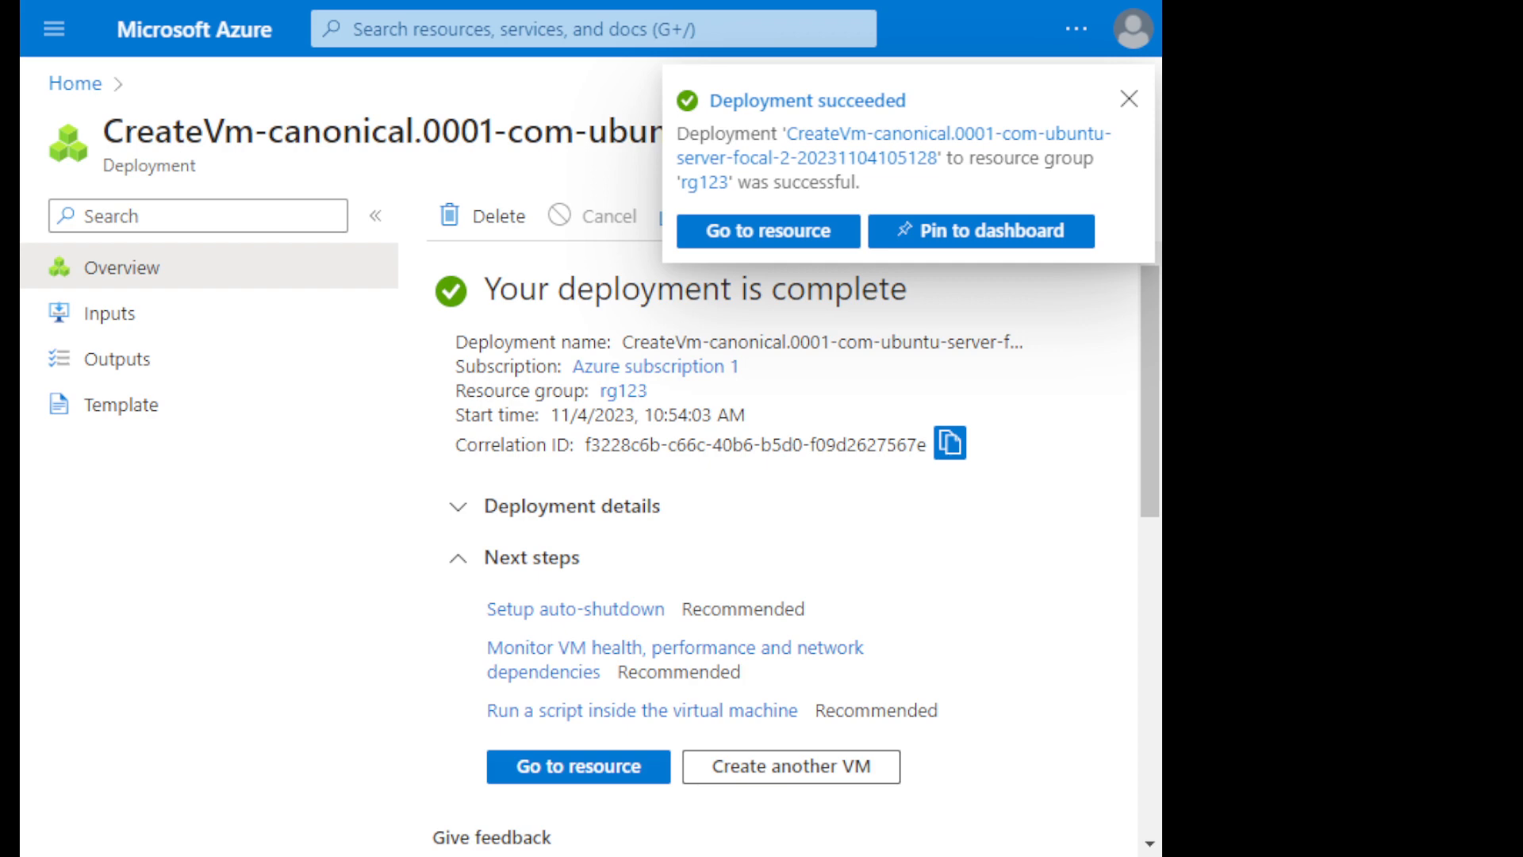
pyautogui.click(768, 230)
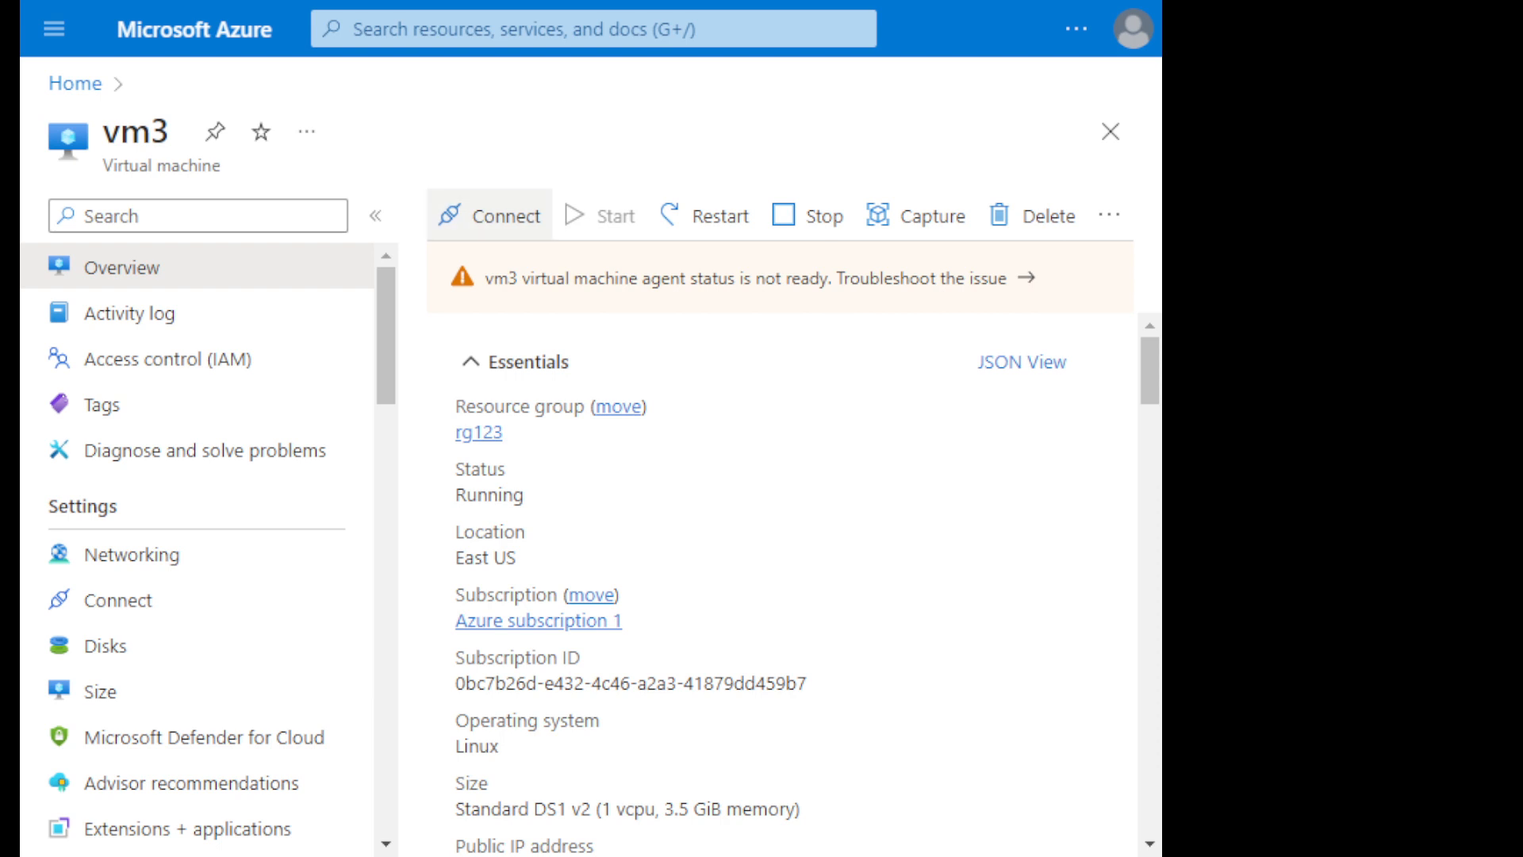
# - View vm3's connection settings using its private and public IP addresses, finishing on the public IP address
pyautogui.click(489, 216)
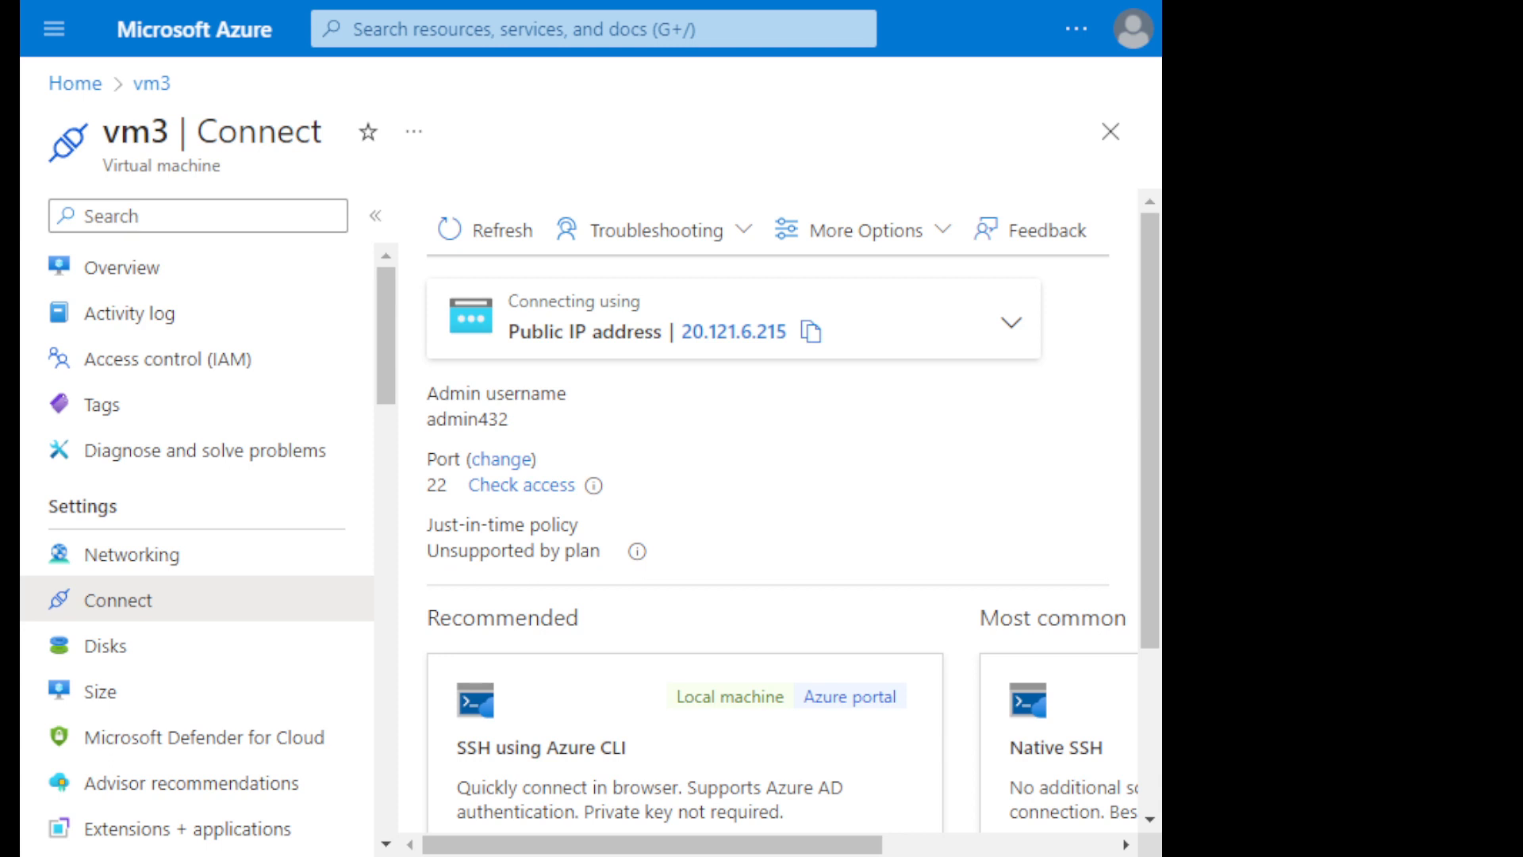
pyautogui.click(1011, 322)
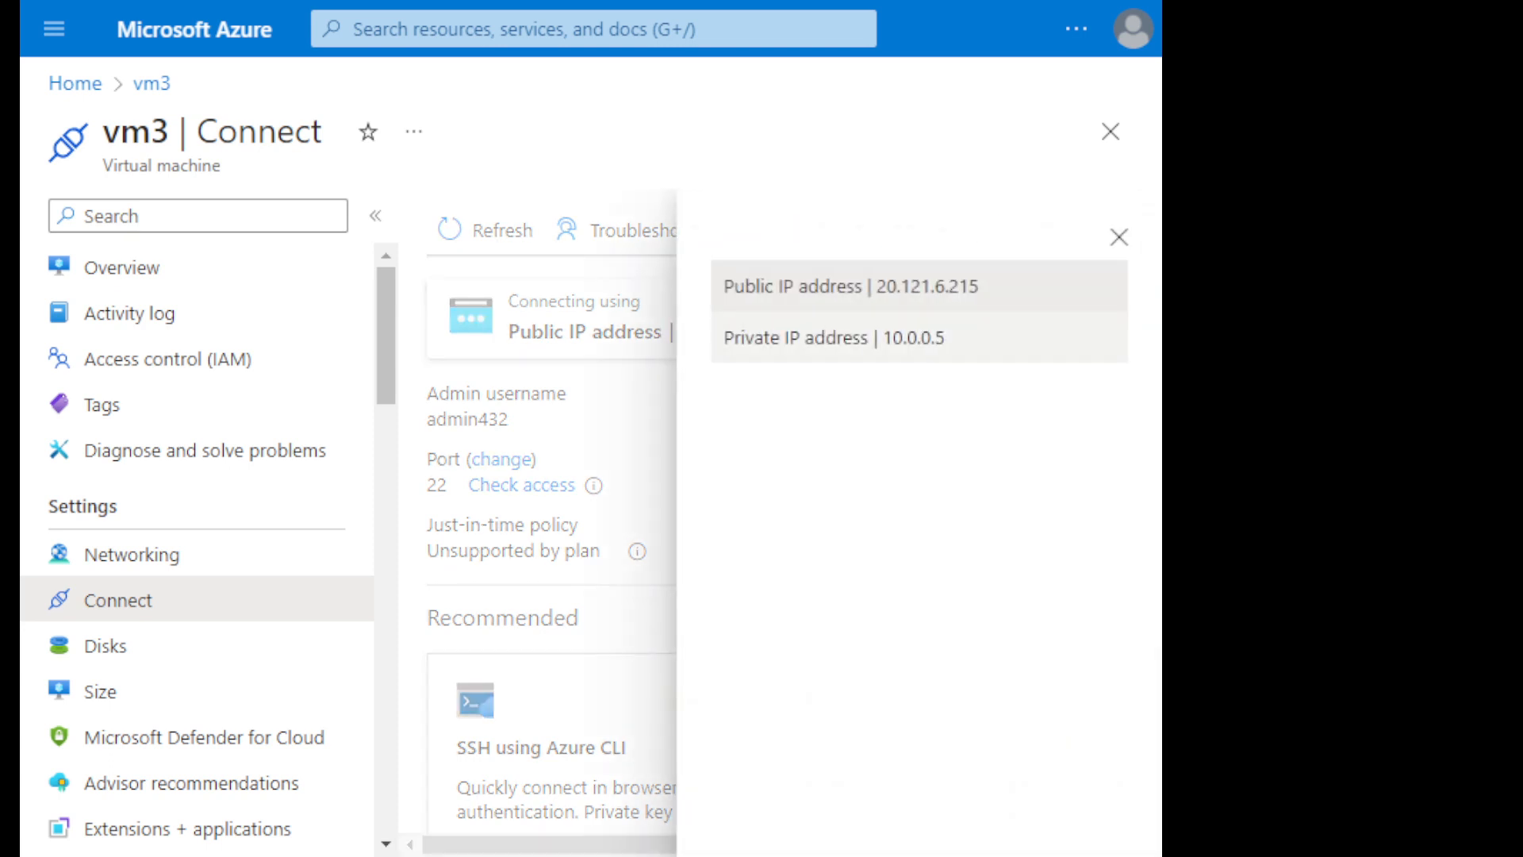
pyautogui.click(835, 338)
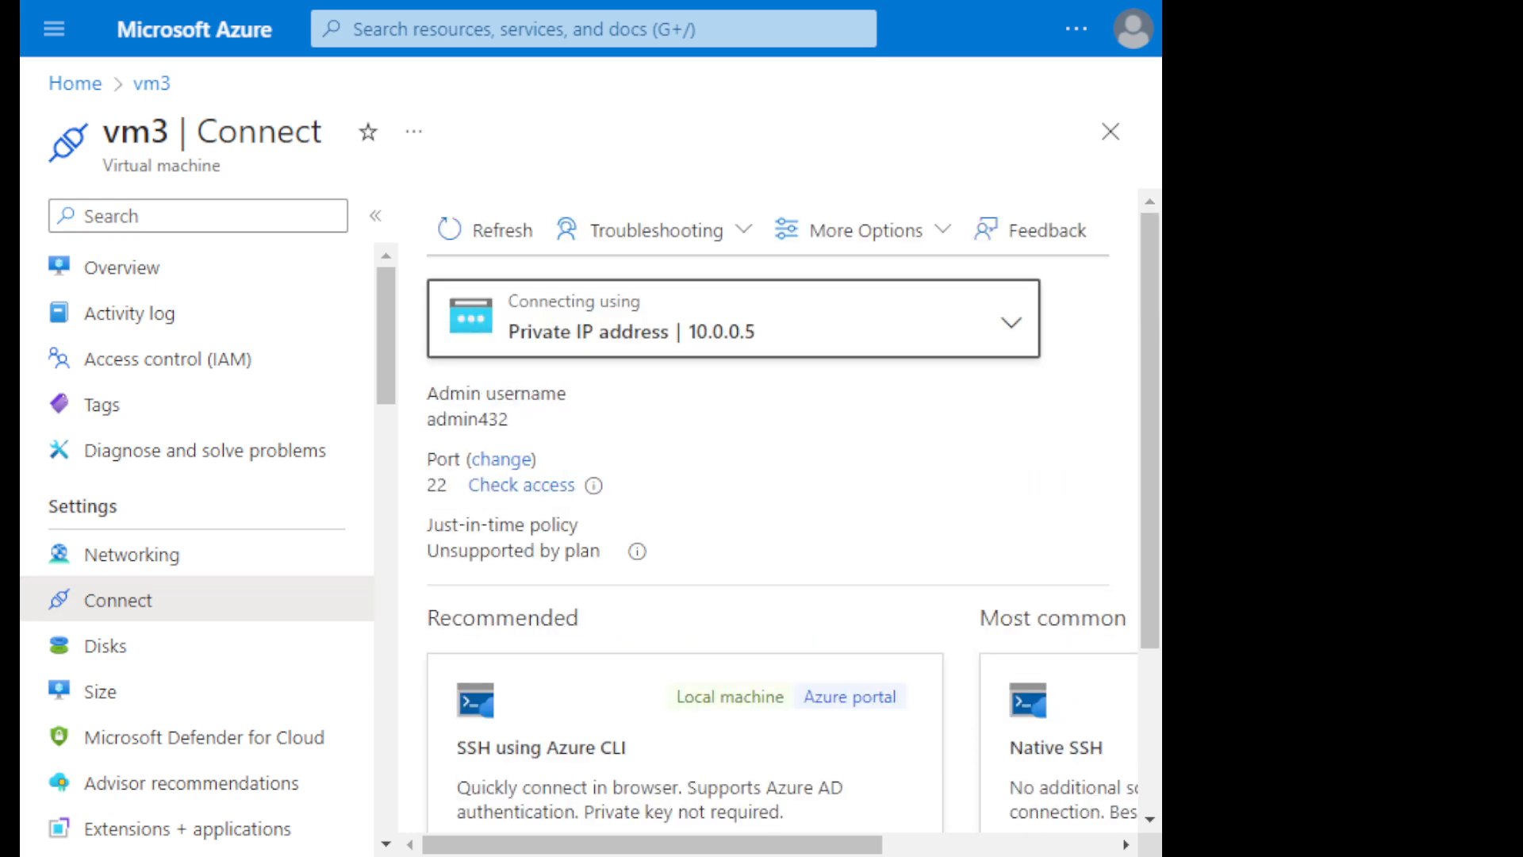
pyautogui.click(1010, 322)
pyautogui.click(849, 286)
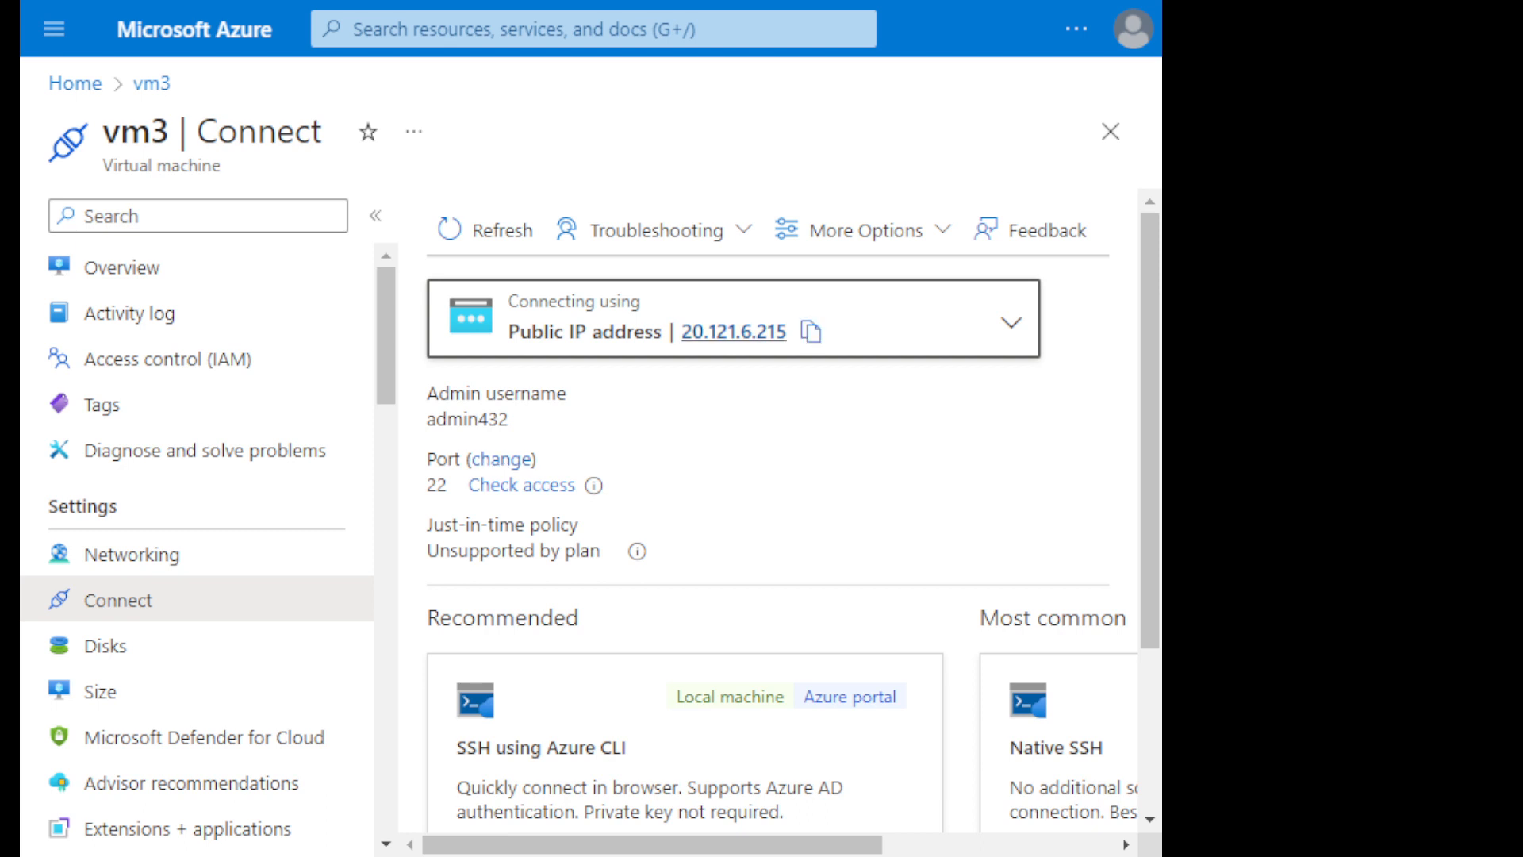
pyautogui.click(1012, 323)
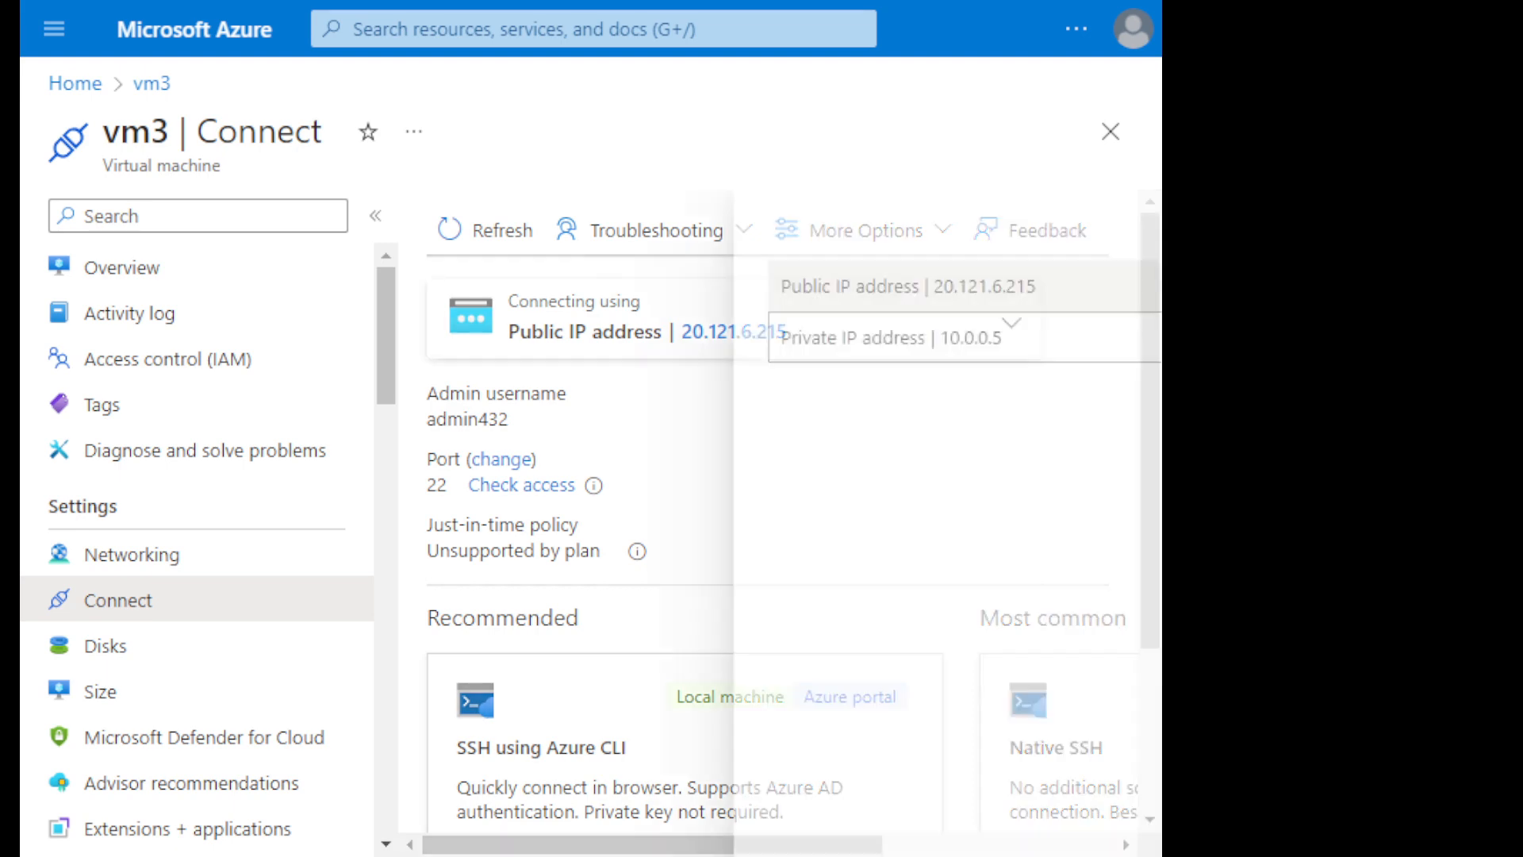
pyautogui.click(833, 337)
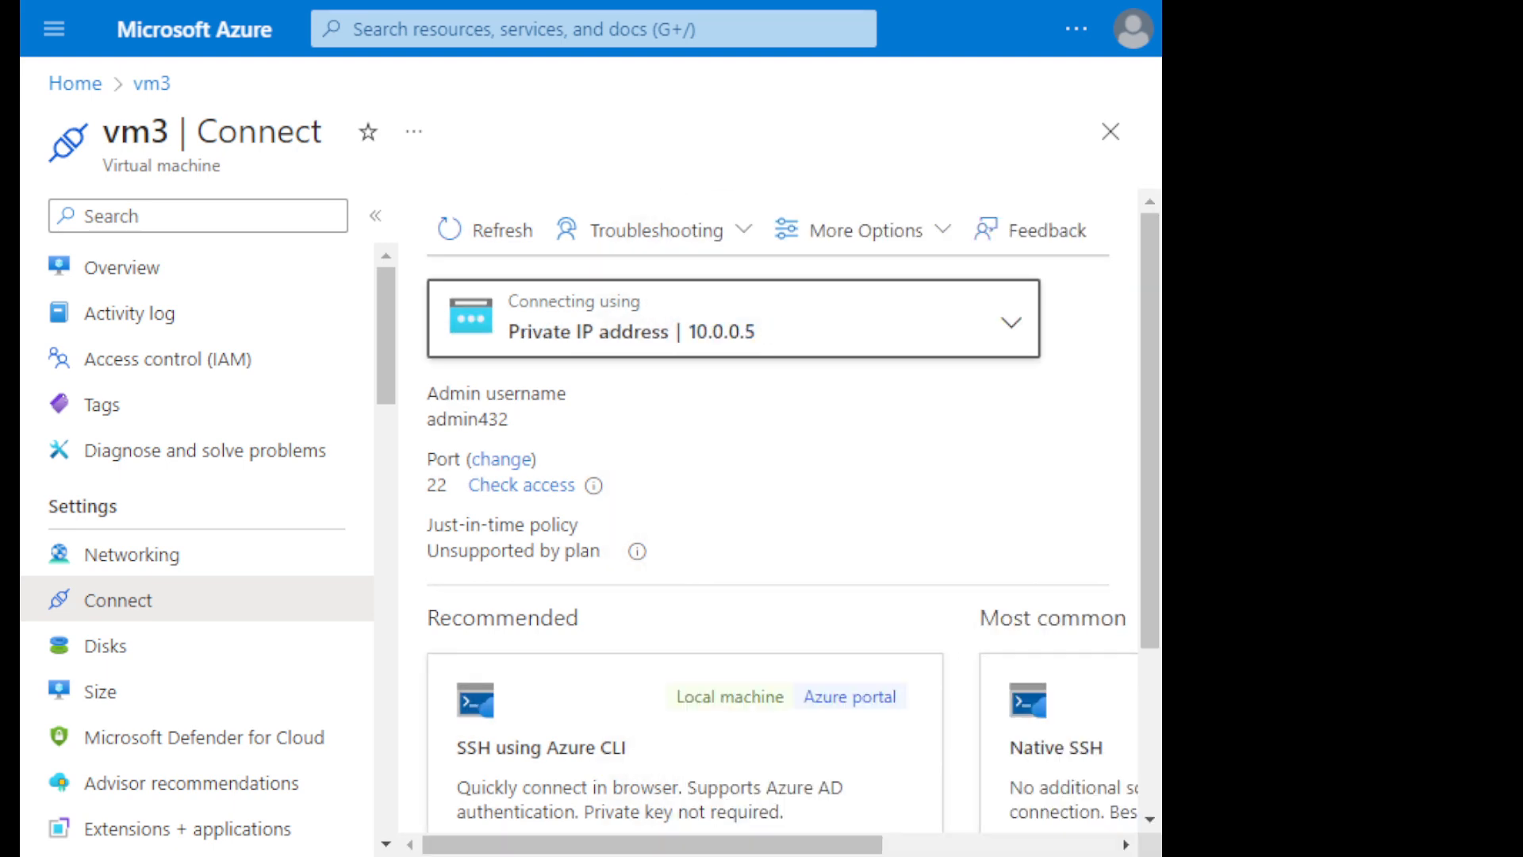
pyautogui.click(1011, 322)
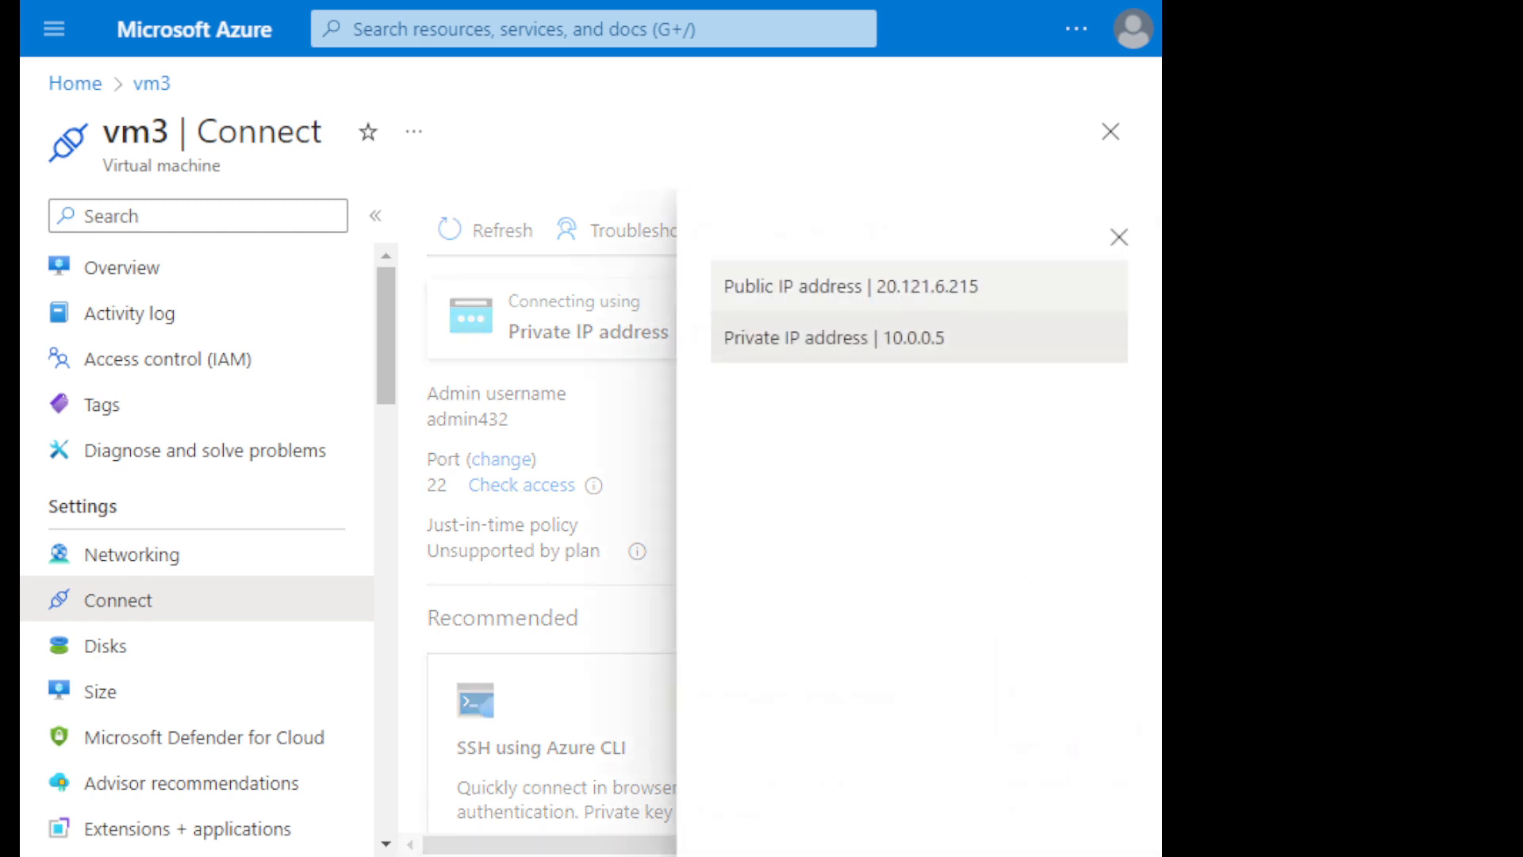
pyautogui.click(833, 286)
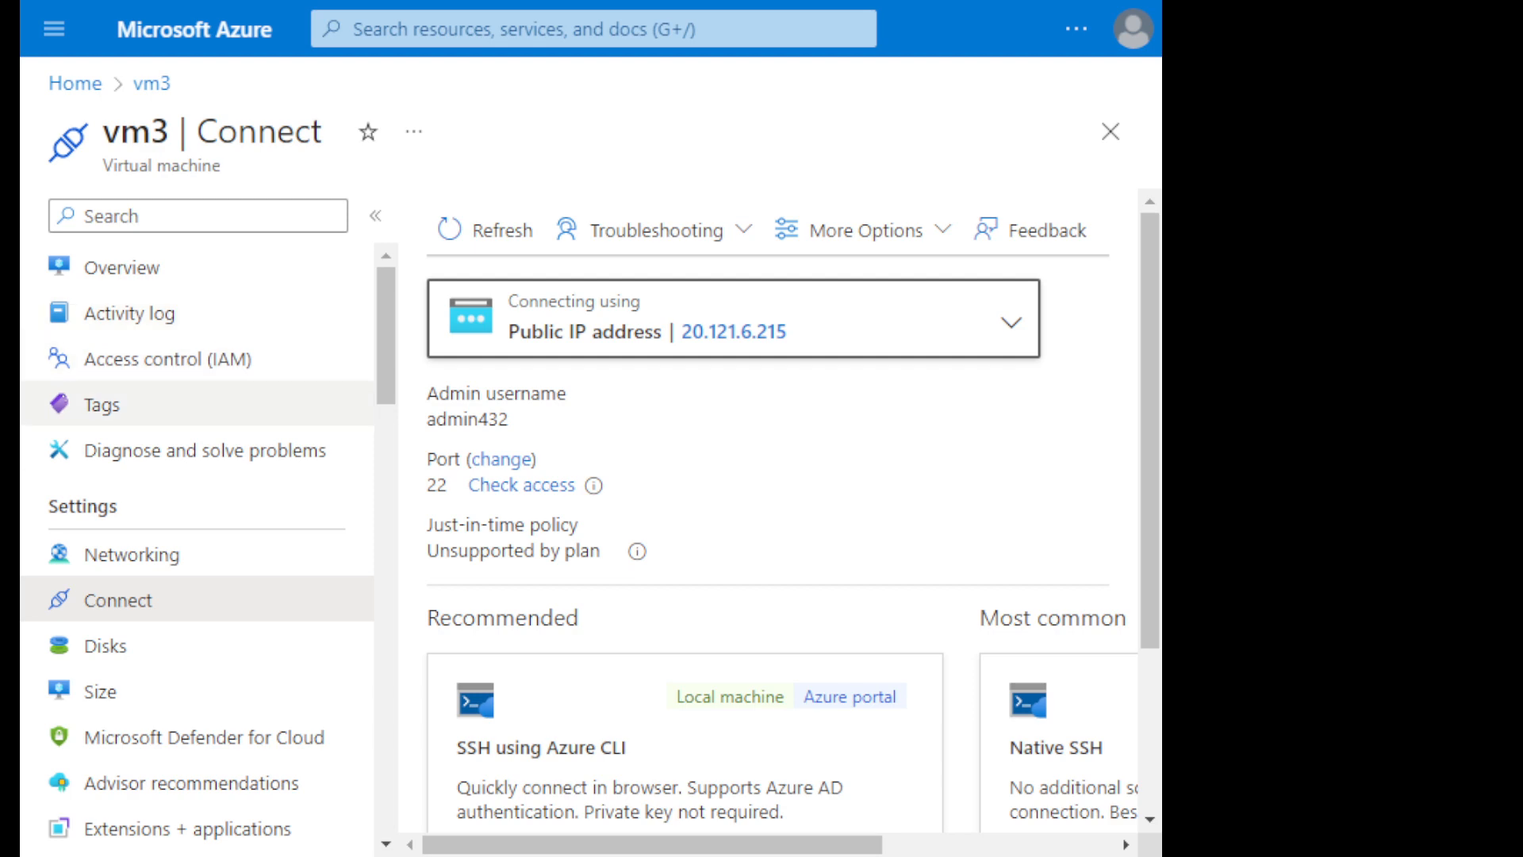
# - Search vm3's resource settings for "serial" and open the serial console
pyautogui.click(159, 216)
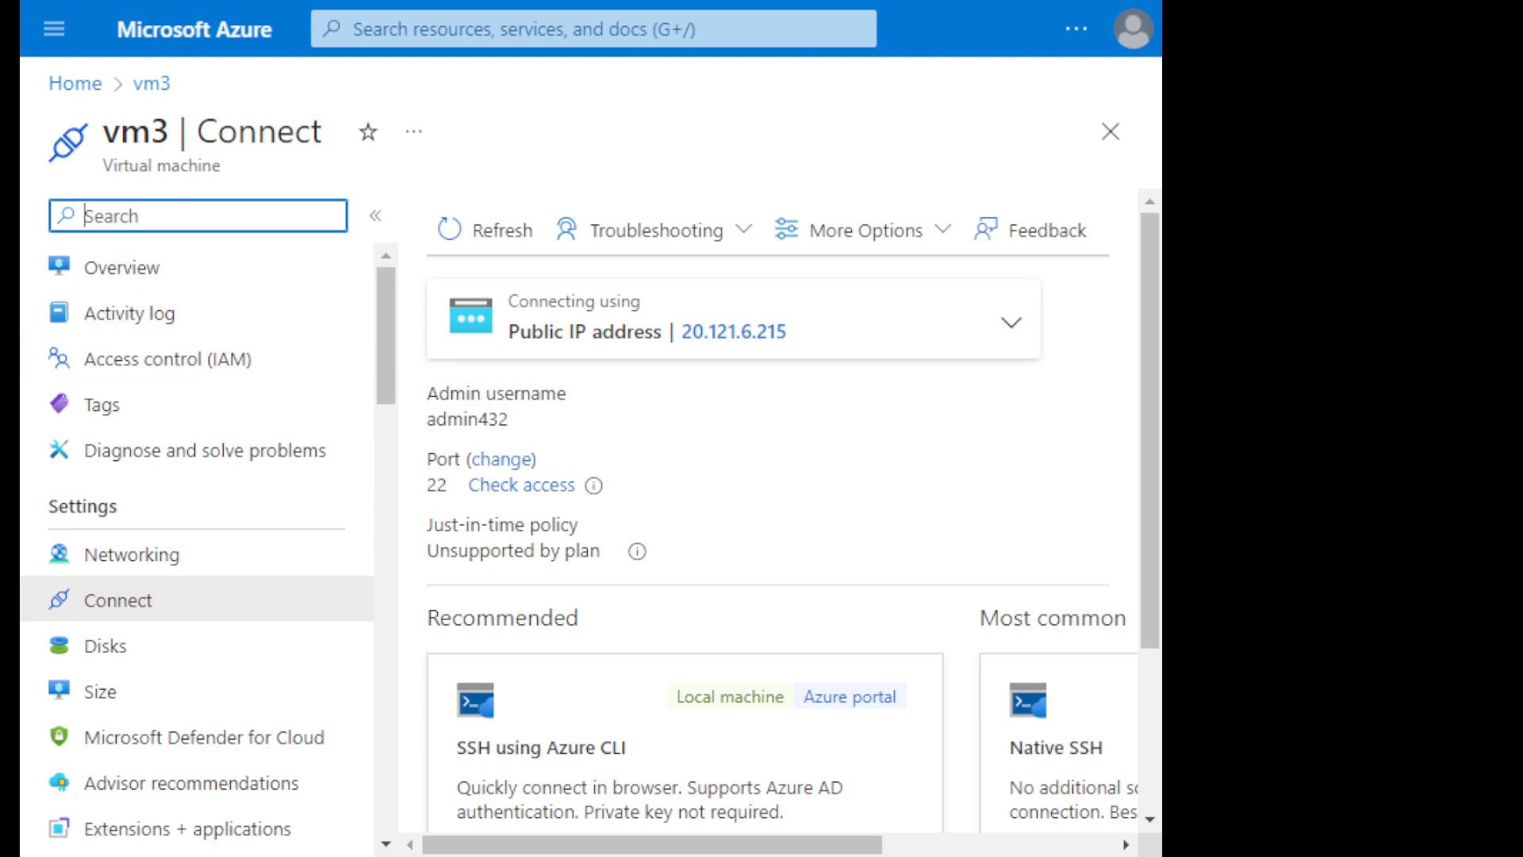
pyautogui.write('serial')
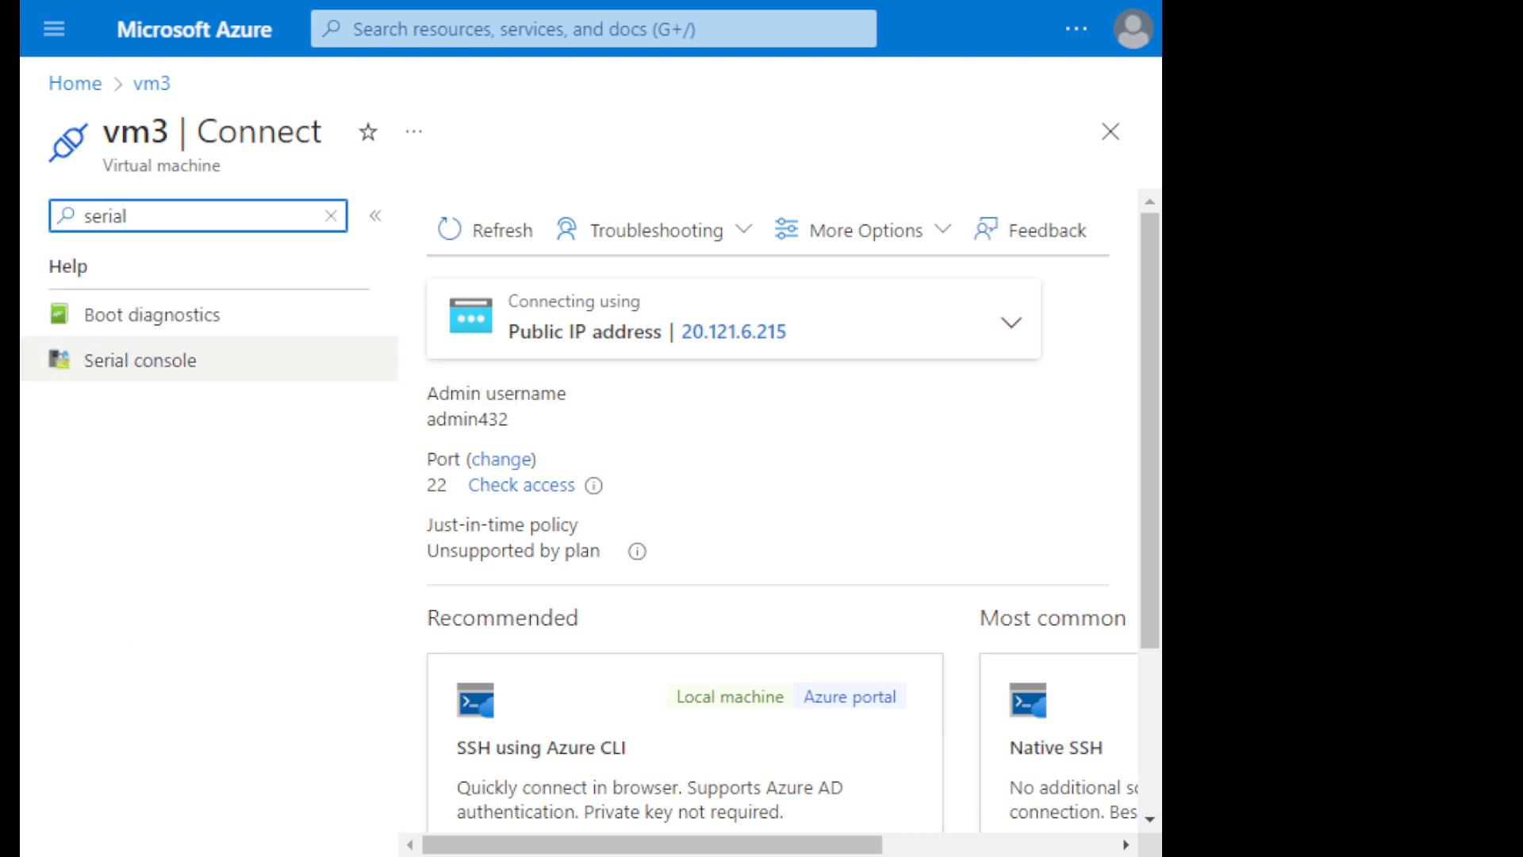
pyautogui.click(139, 360)
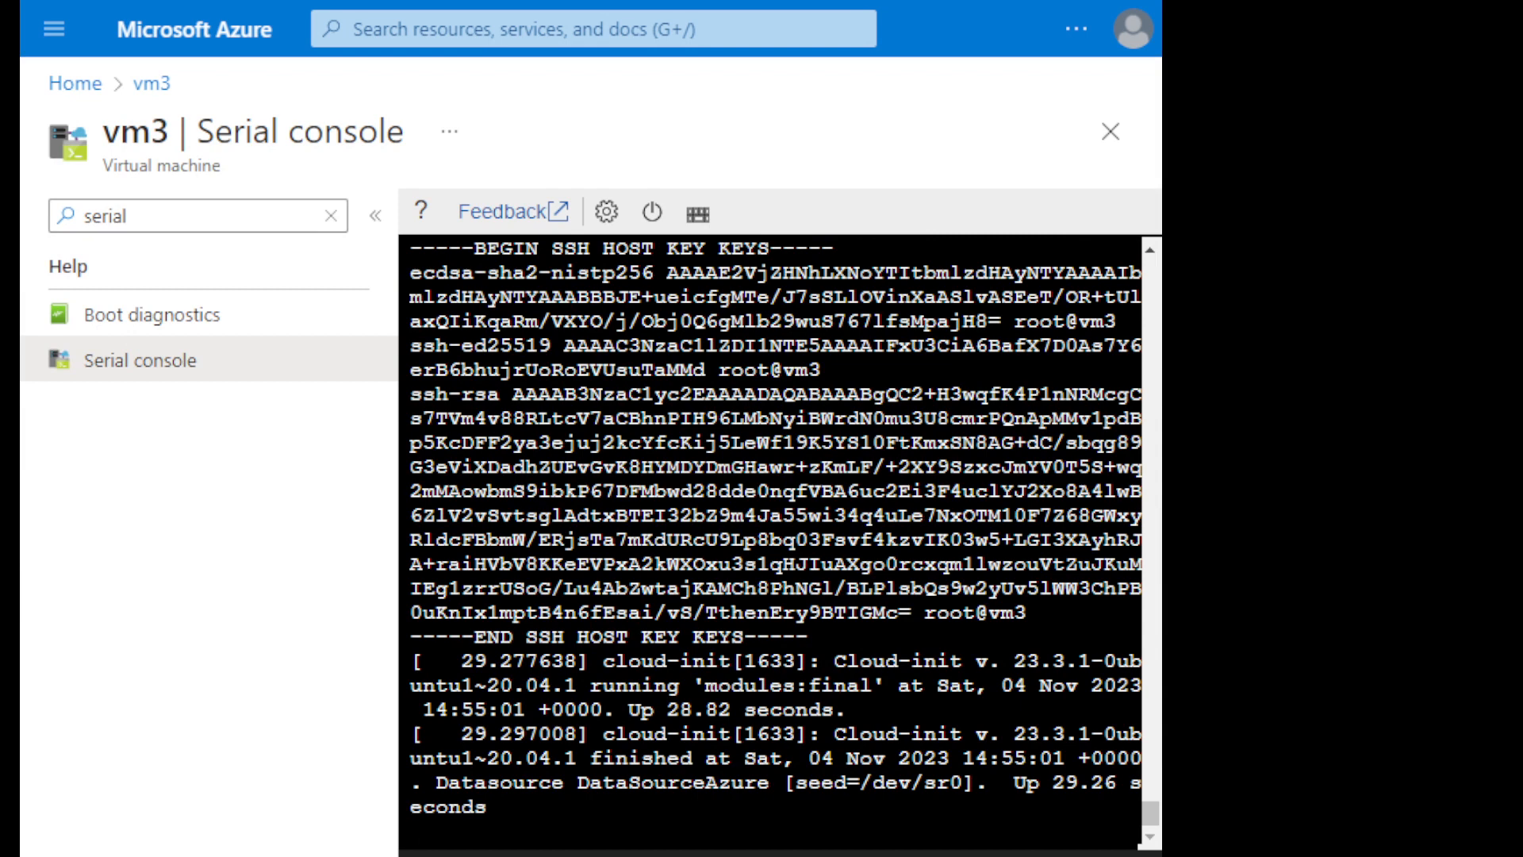
# - Log in to vm3's serial console as admin432 with the account password, and end the session with exit
pyautogui.press('Return')
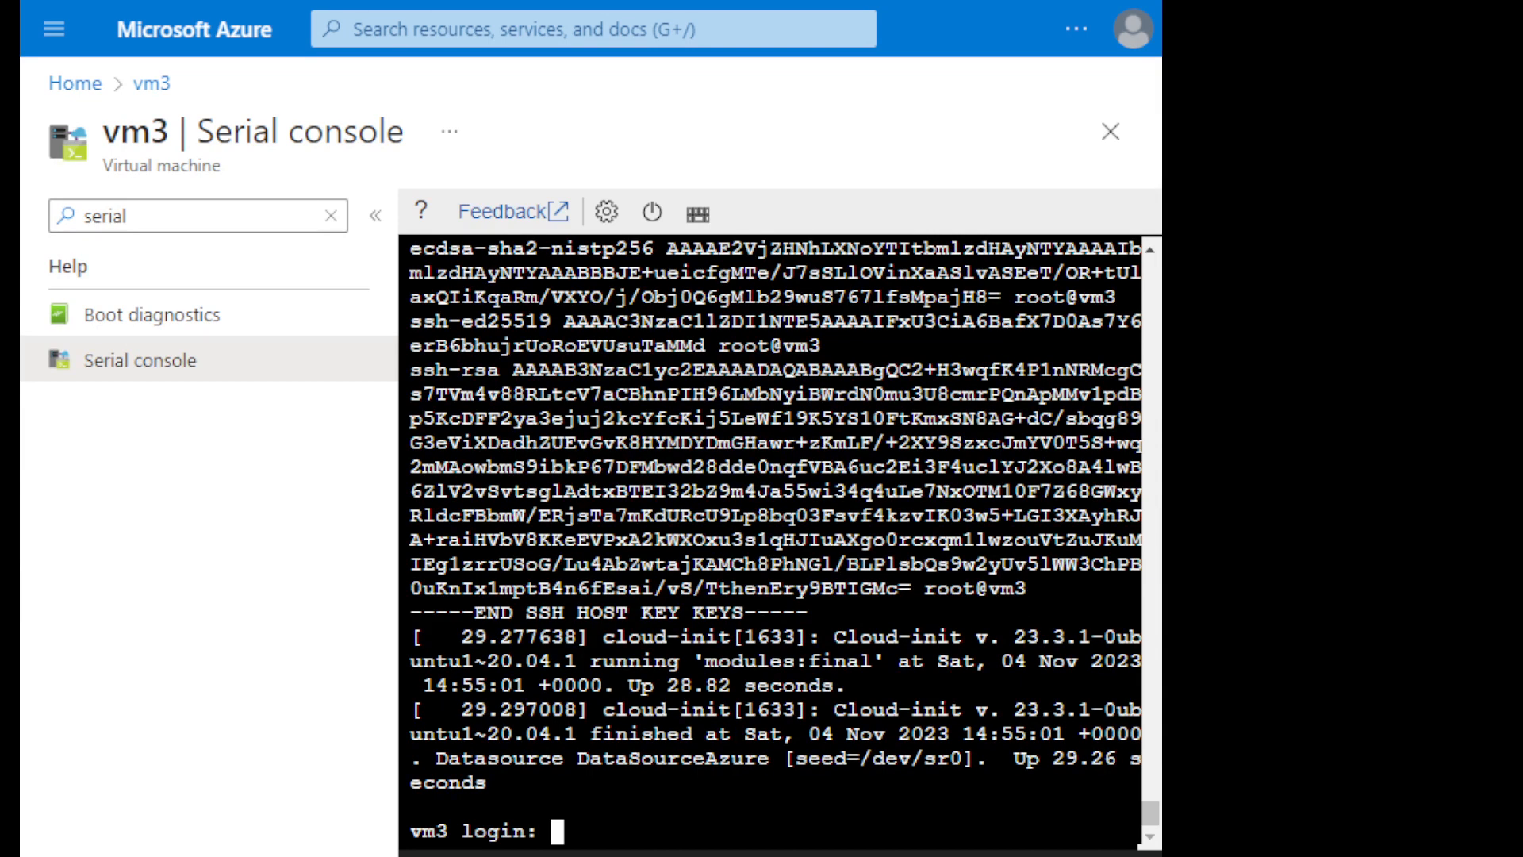
pyautogui.write('admin')
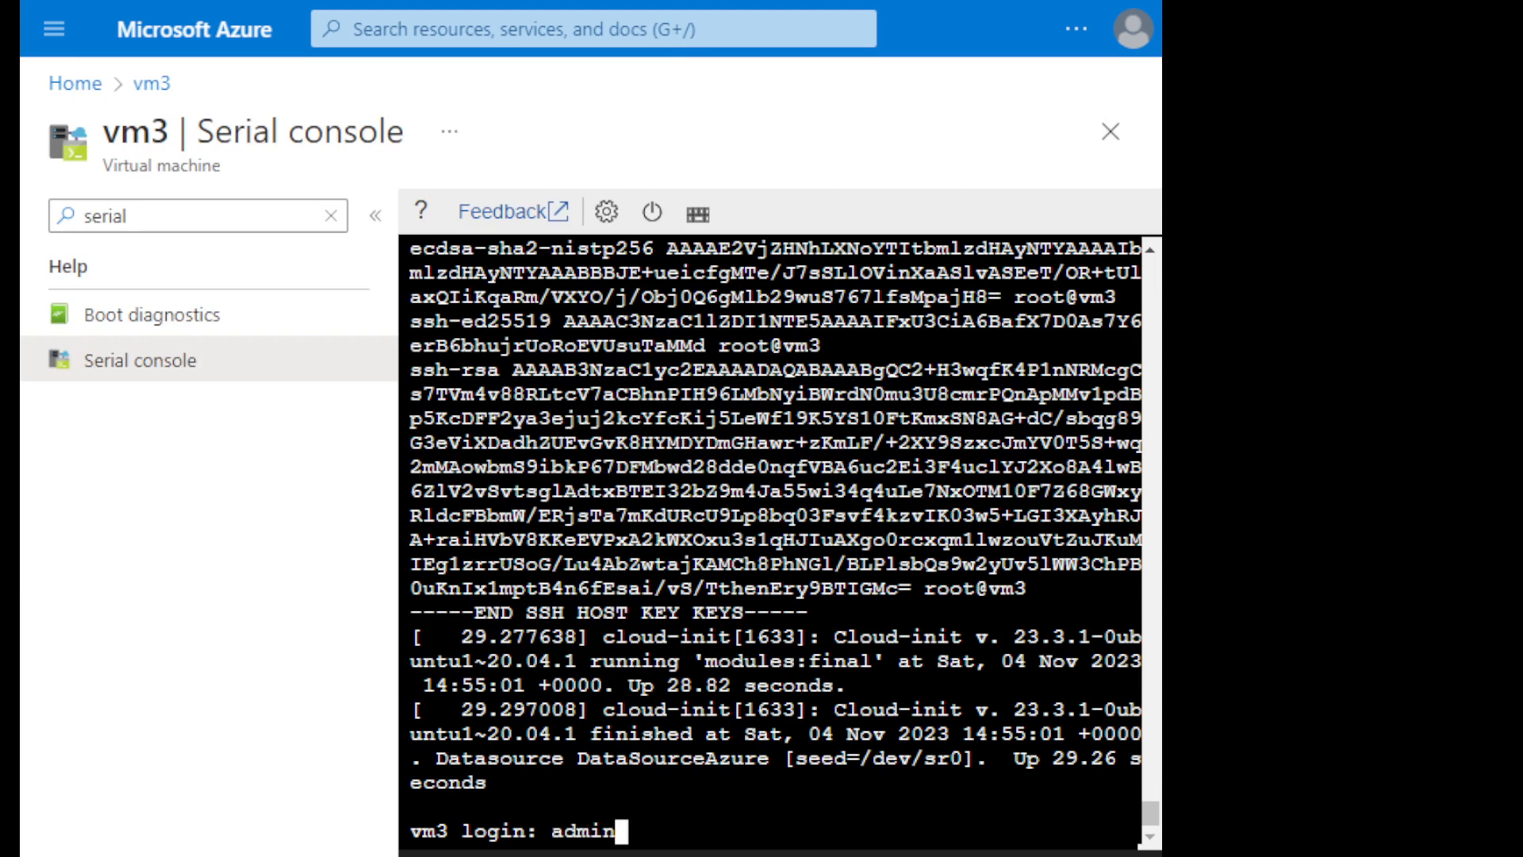
pyautogui.write('432')
pyautogui.press('Return')
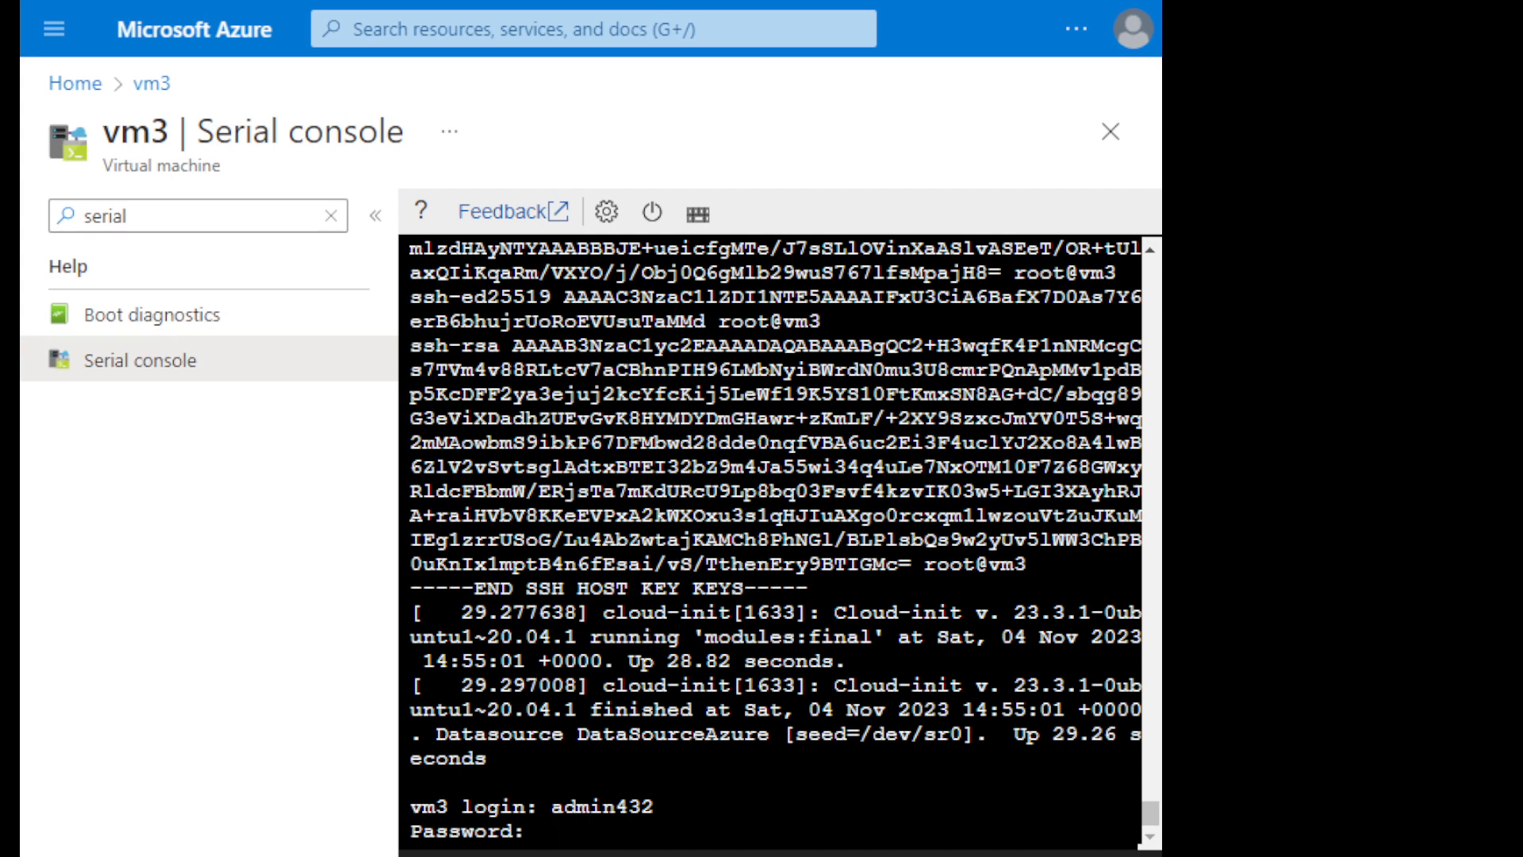
pyautogui.press('Return')
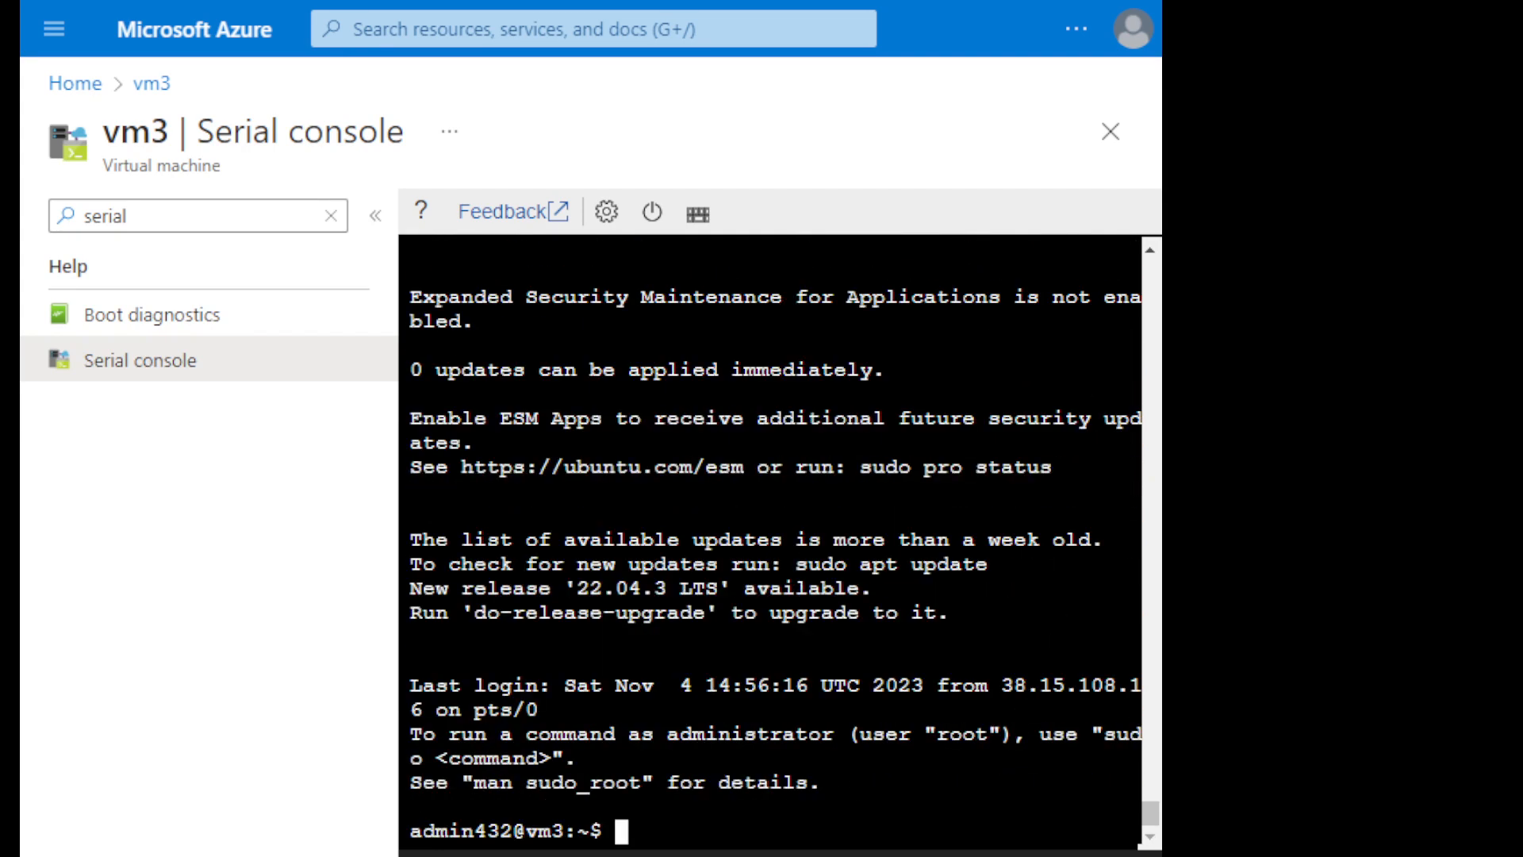
pyautogui.write('exit')
pyautogui.press('Return')
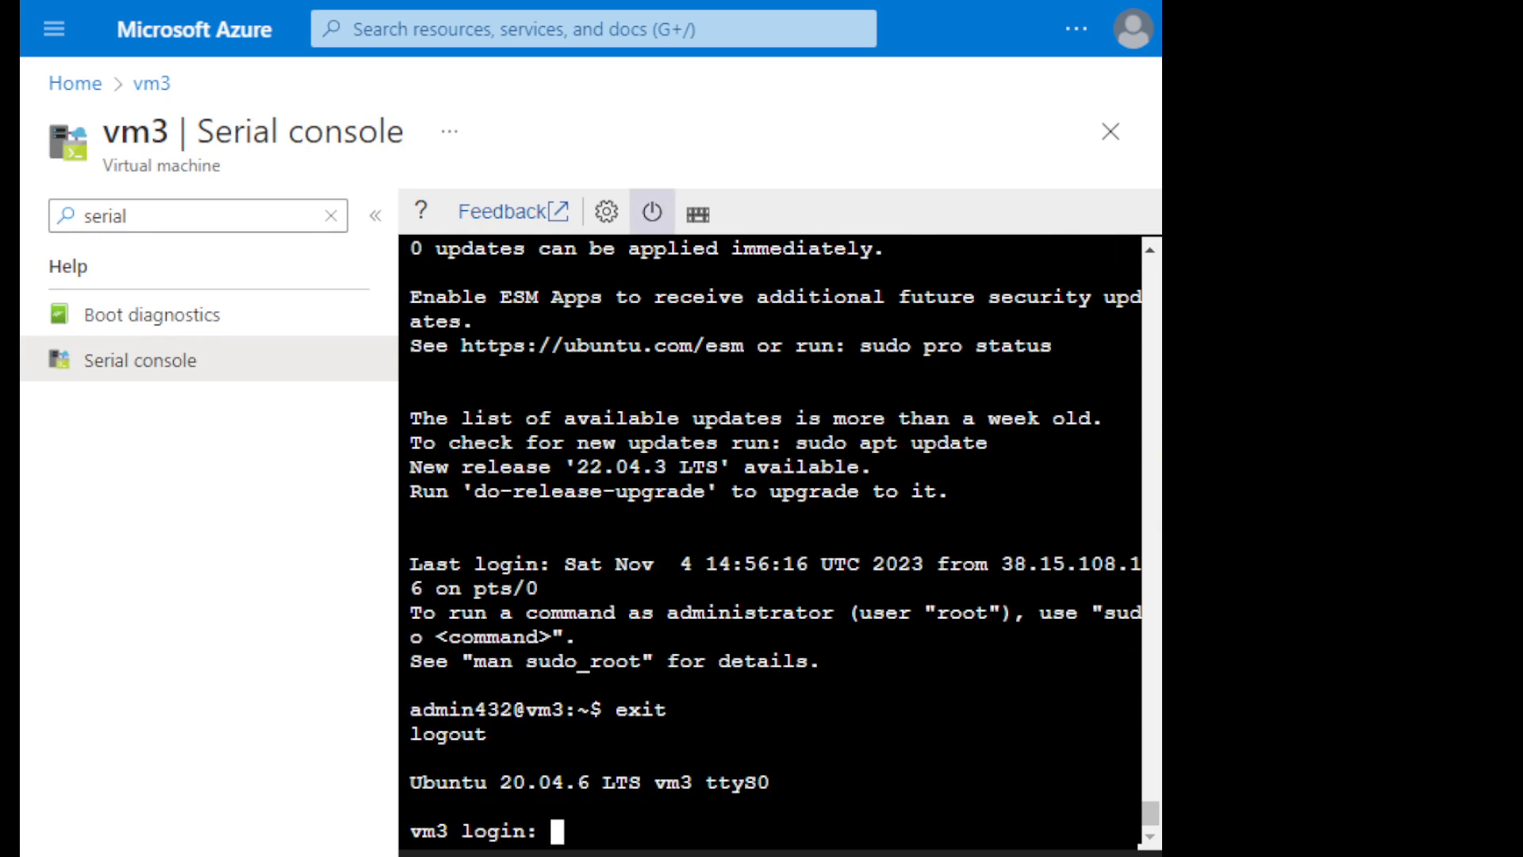
# - Dissociate vm3-ip from the network interface via vm3's networking settings, and reopen the public IP address to check its association
pyautogui.click(75, 83)
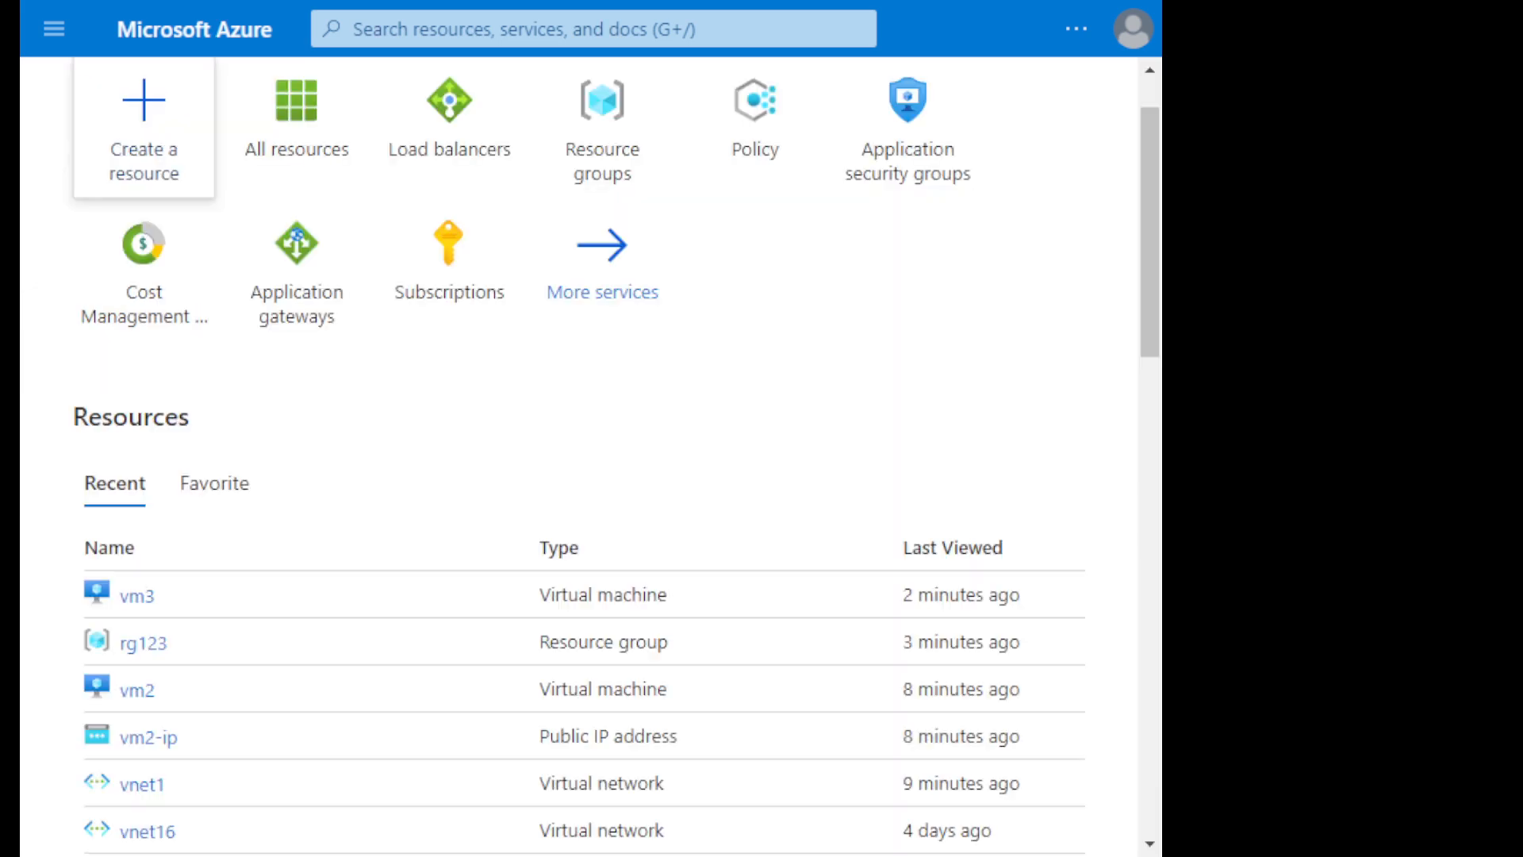
pyautogui.click(136, 595)
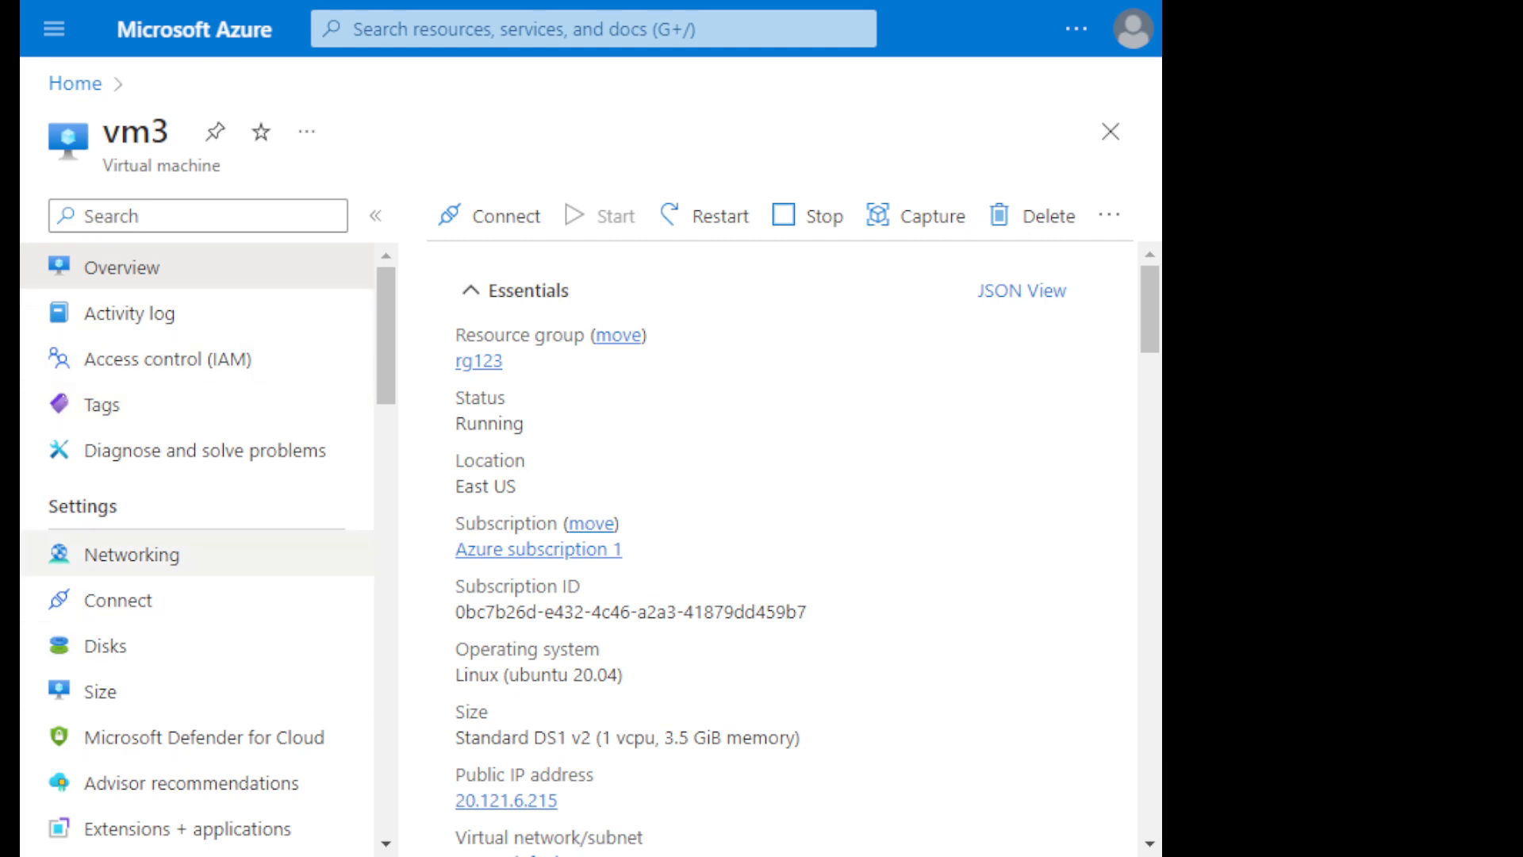
pyautogui.click(132, 555)
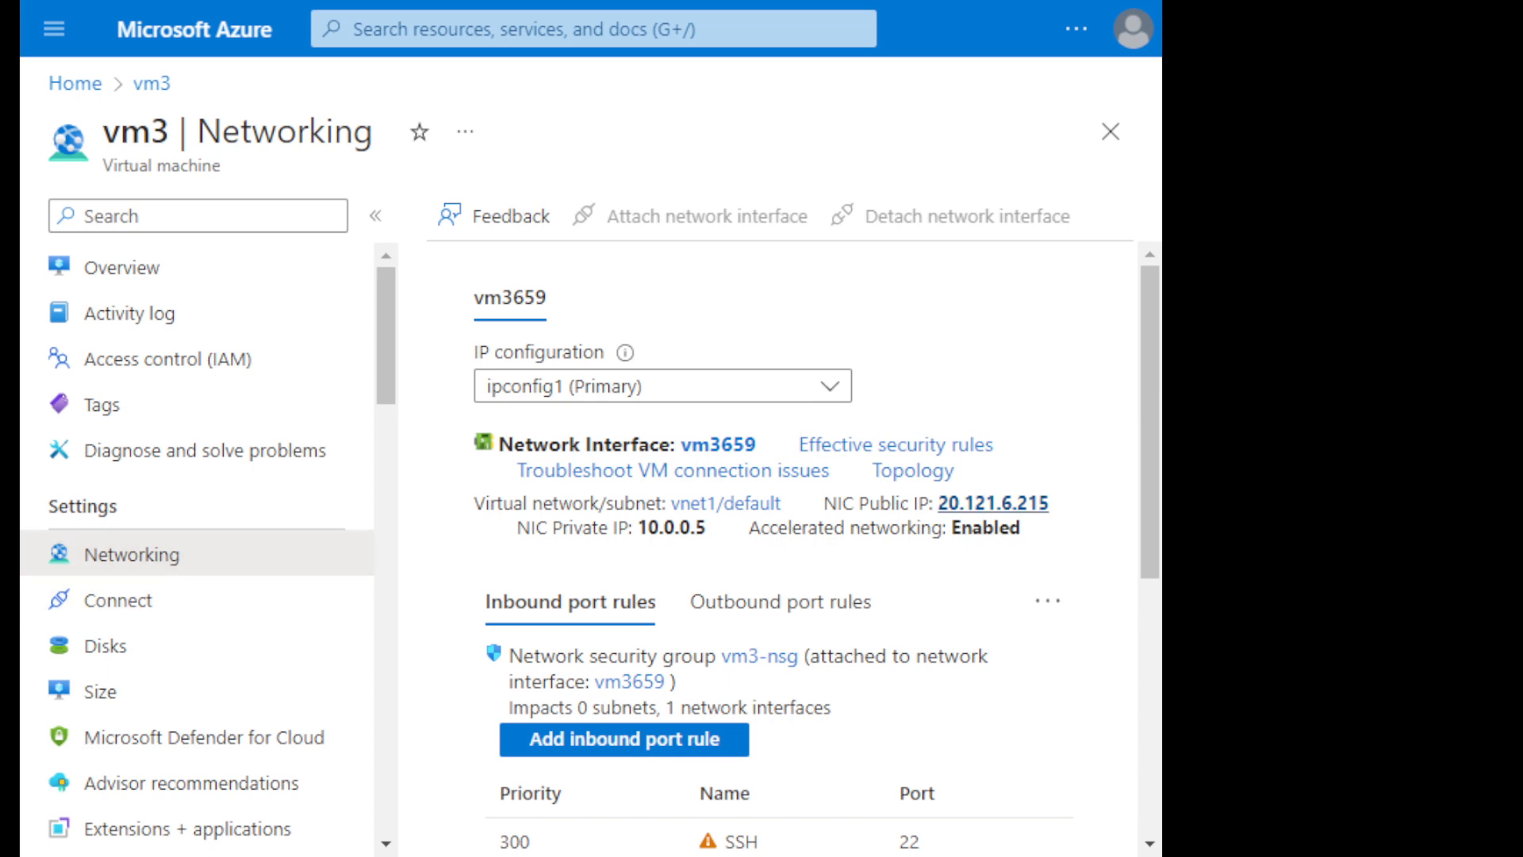
pyautogui.click(993, 503)
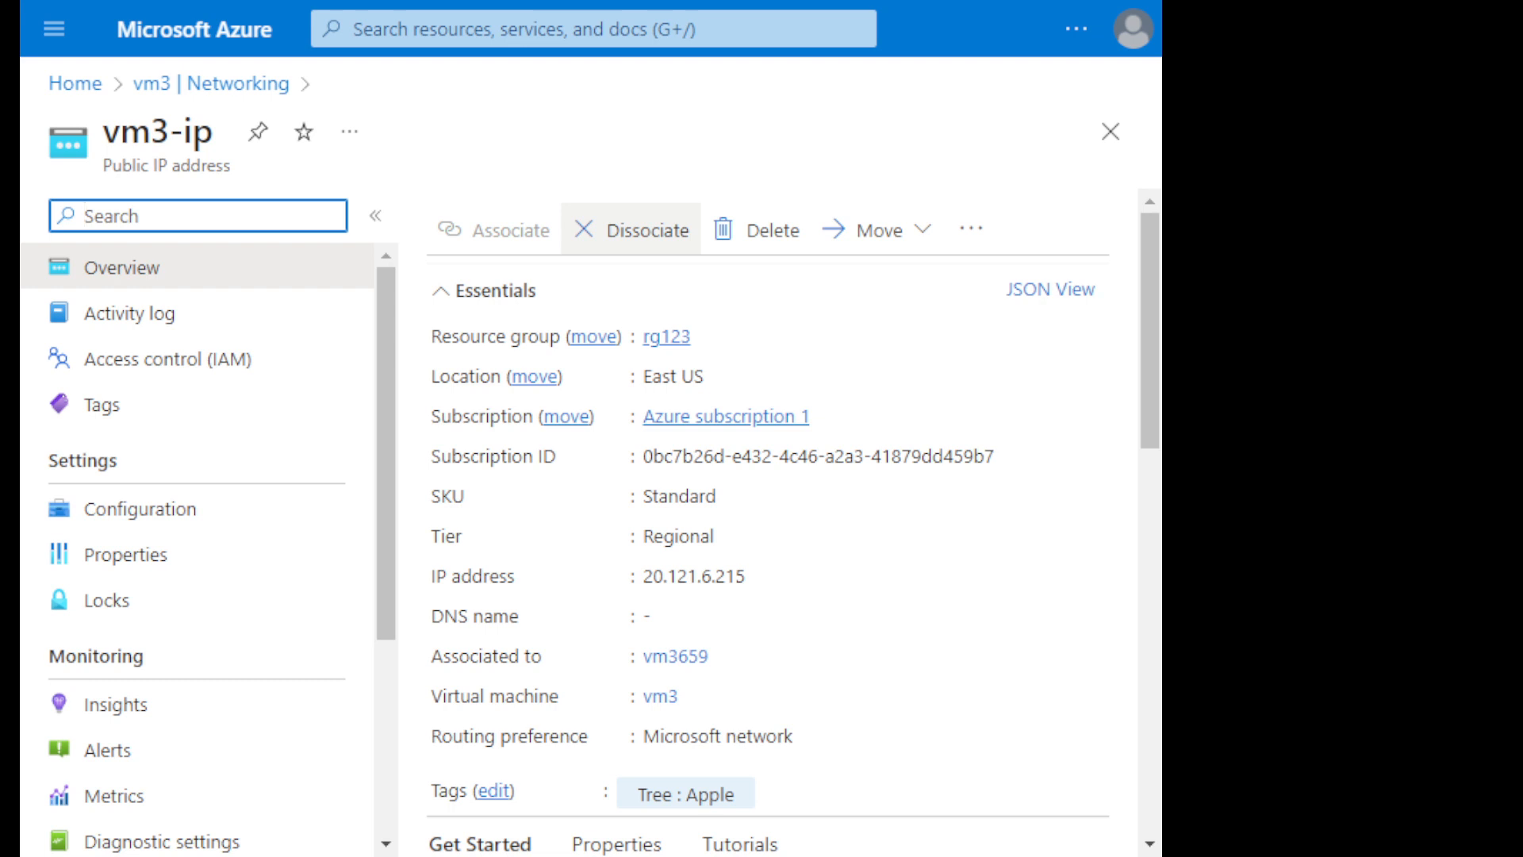
pyautogui.click(633, 231)
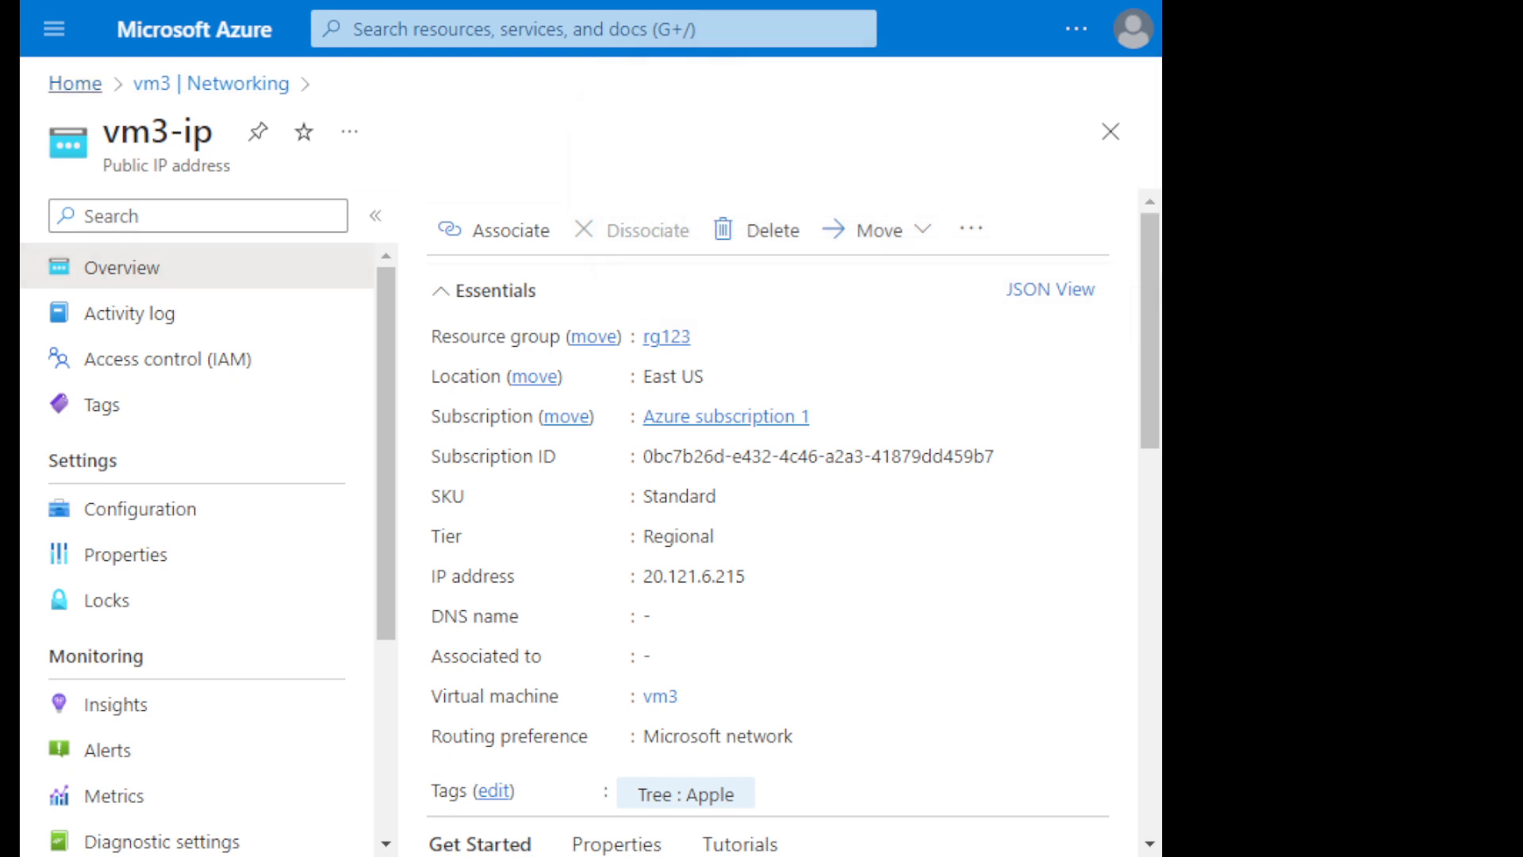
pyautogui.click(74, 83)
pyautogui.click(148, 592)
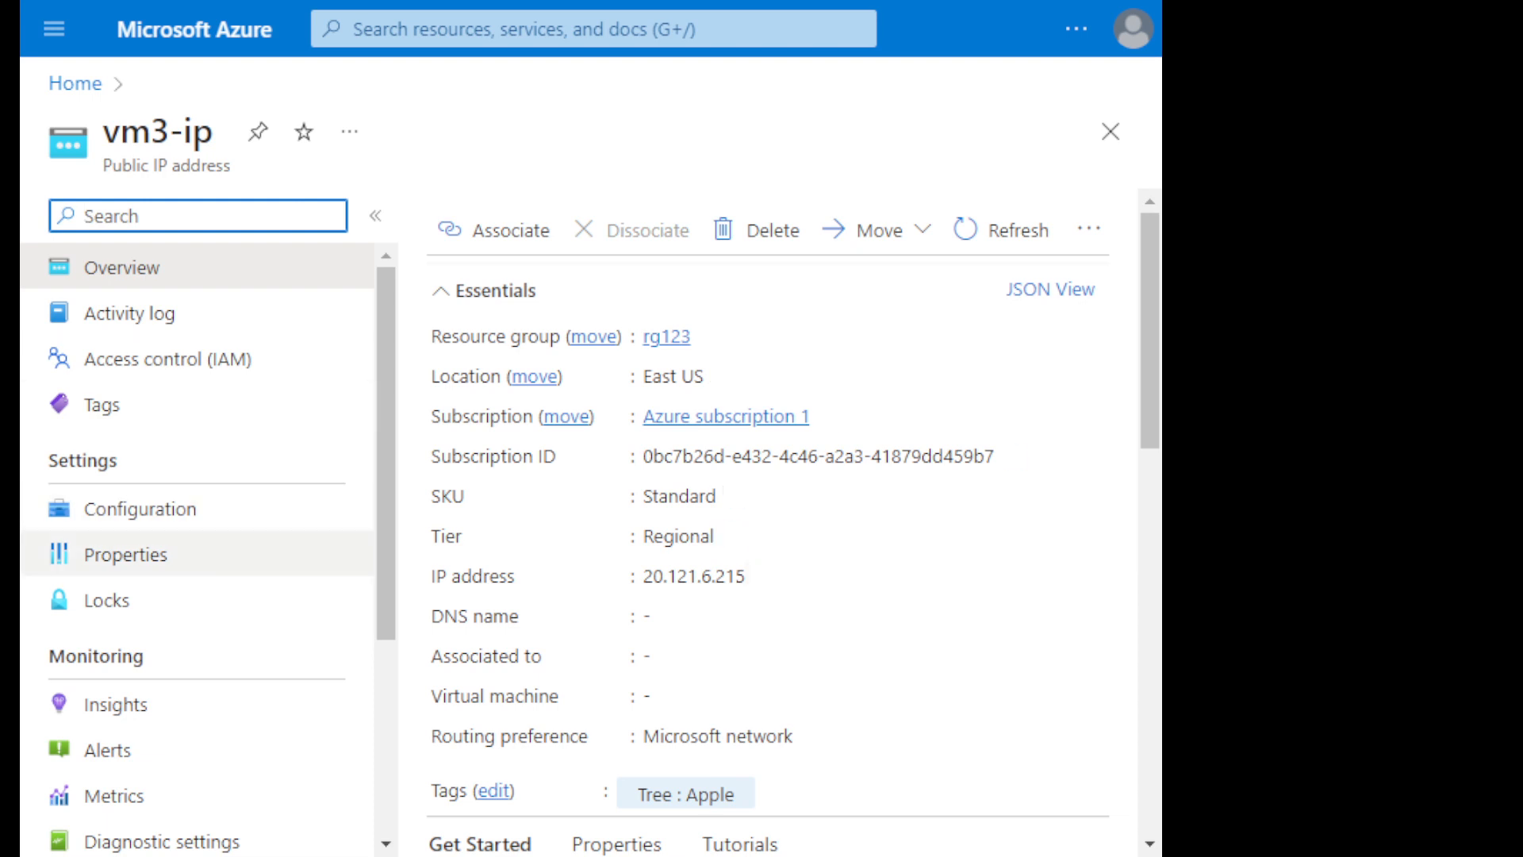
# - Check vm3's networking settings and the IP addresses available for connecting to it after the public IP's dissociation
pyautogui.scroll(-1, 199, 313)
pyautogui.scroll(1, 199, 460)
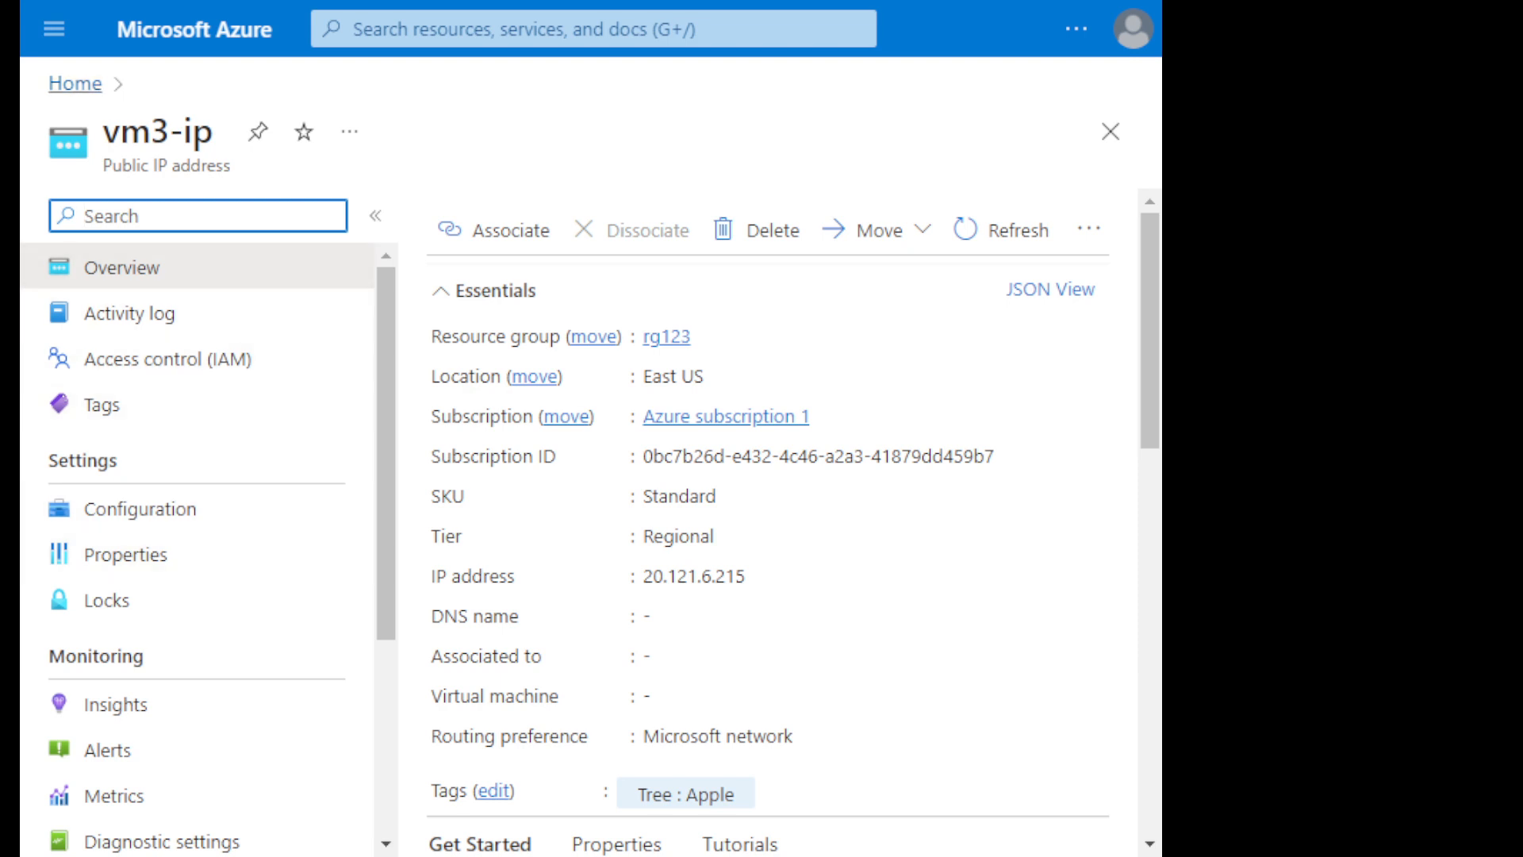
pyautogui.click(75, 83)
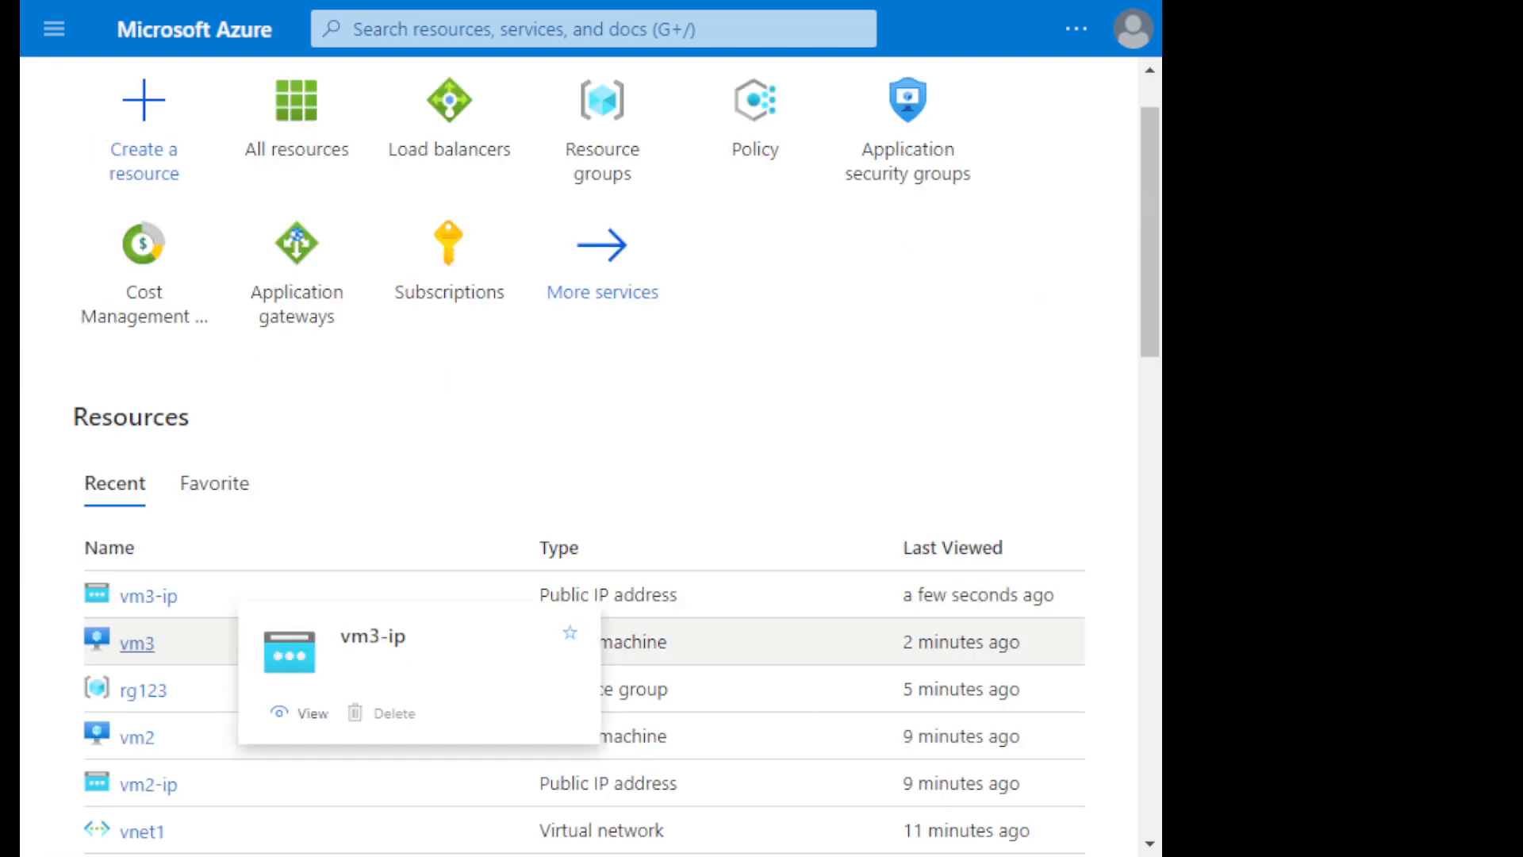
pyautogui.click(137, 644)
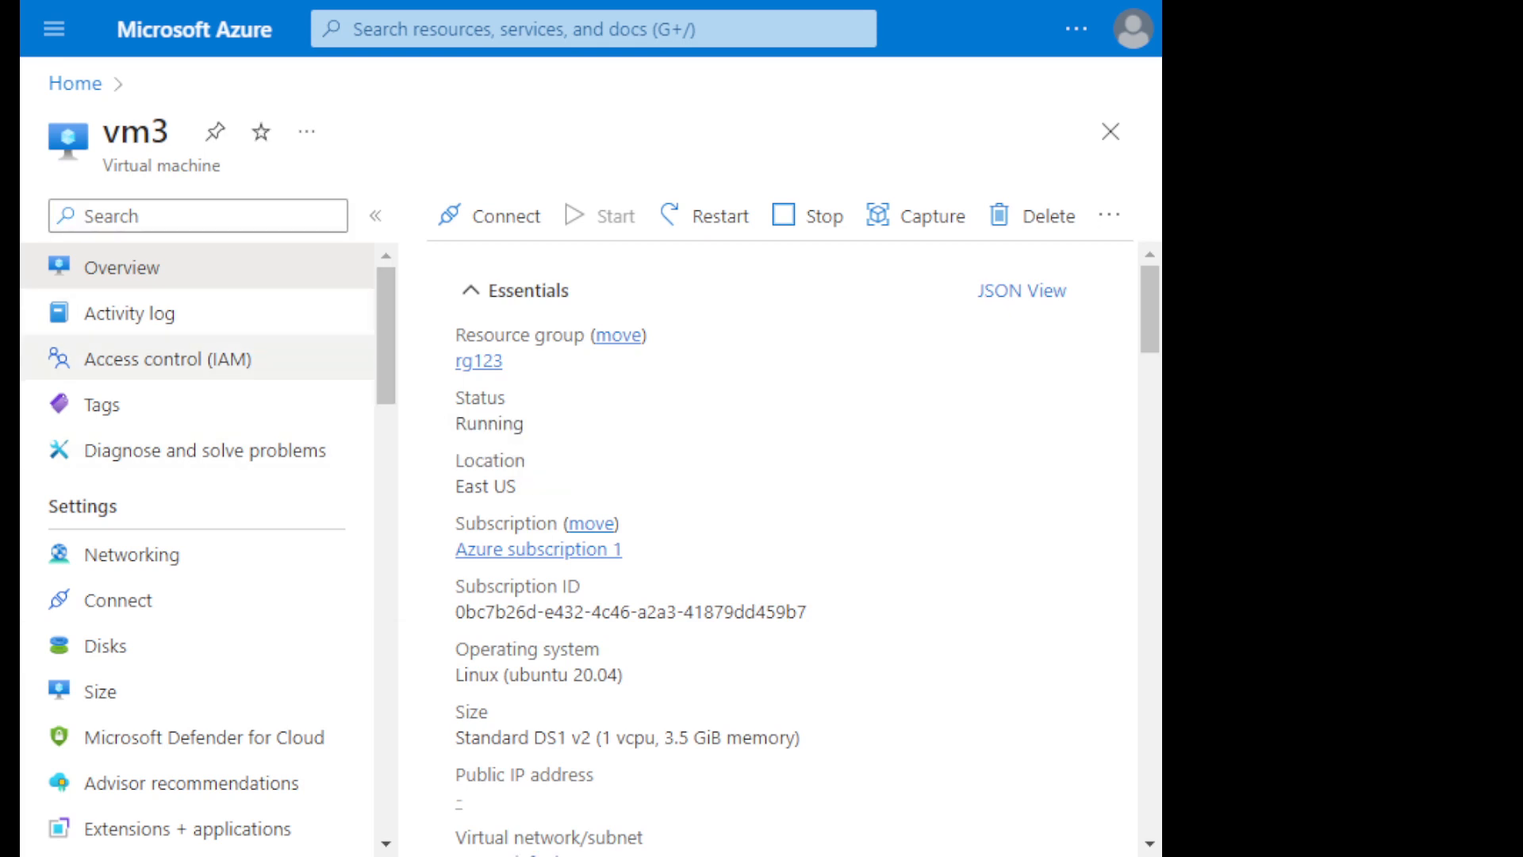
pyautogui.click(132, 554)
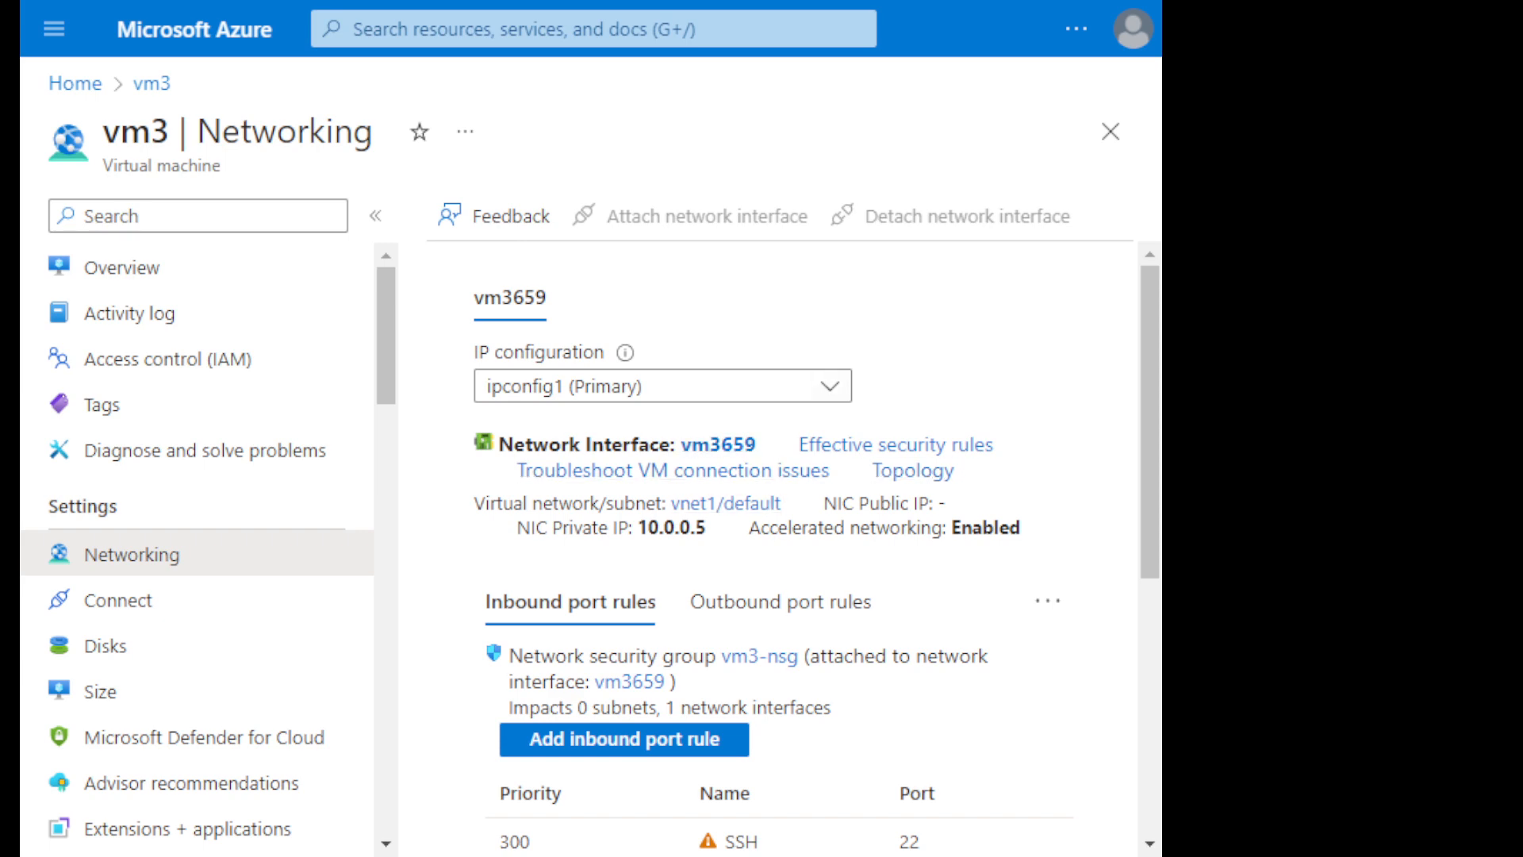
pyautogui.click(117, 600)
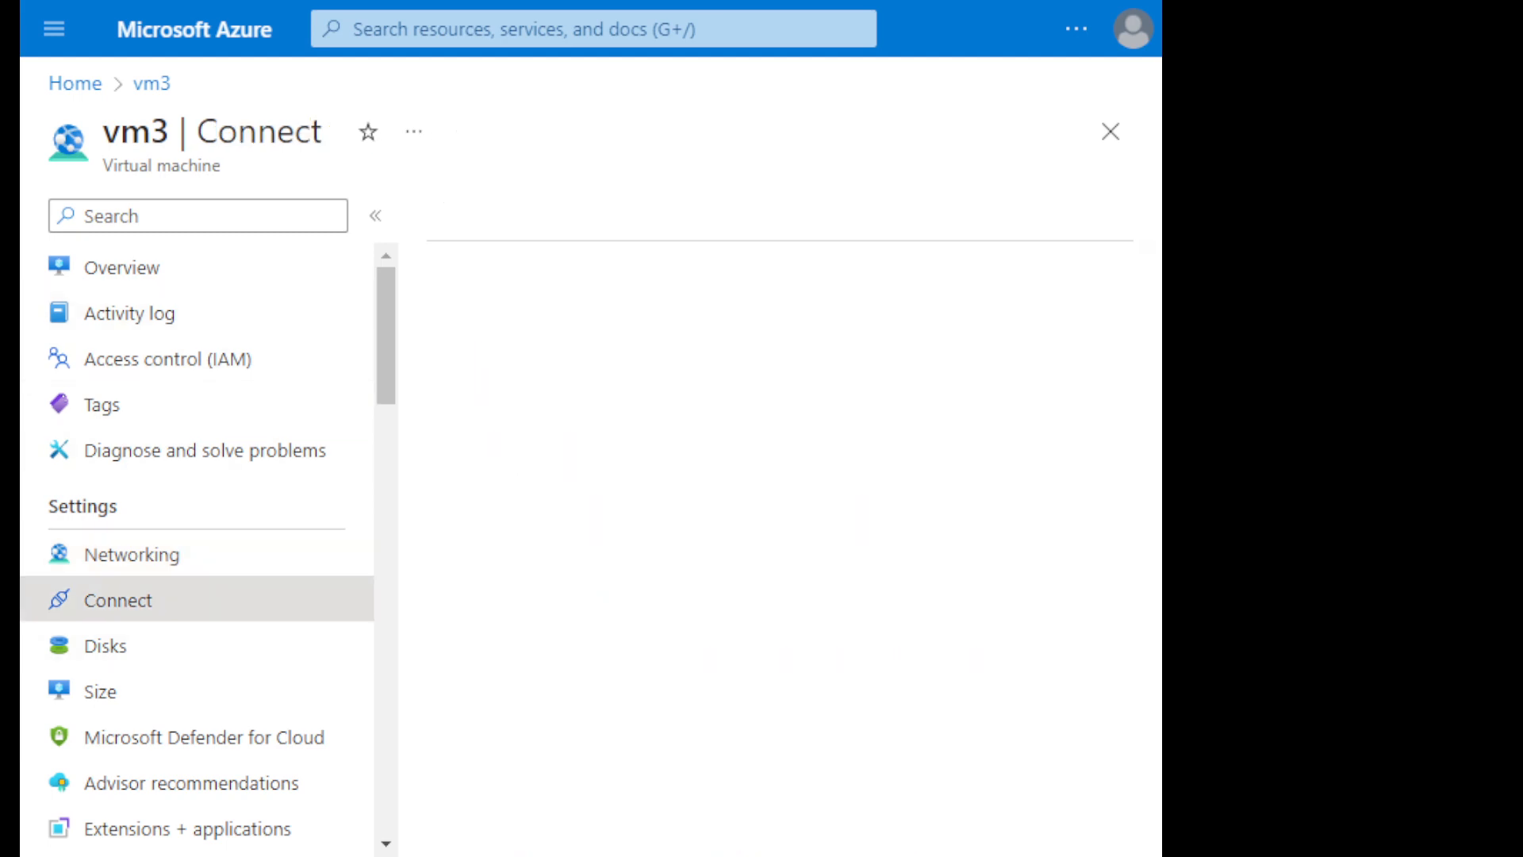
pyautogui.click(776, 327)
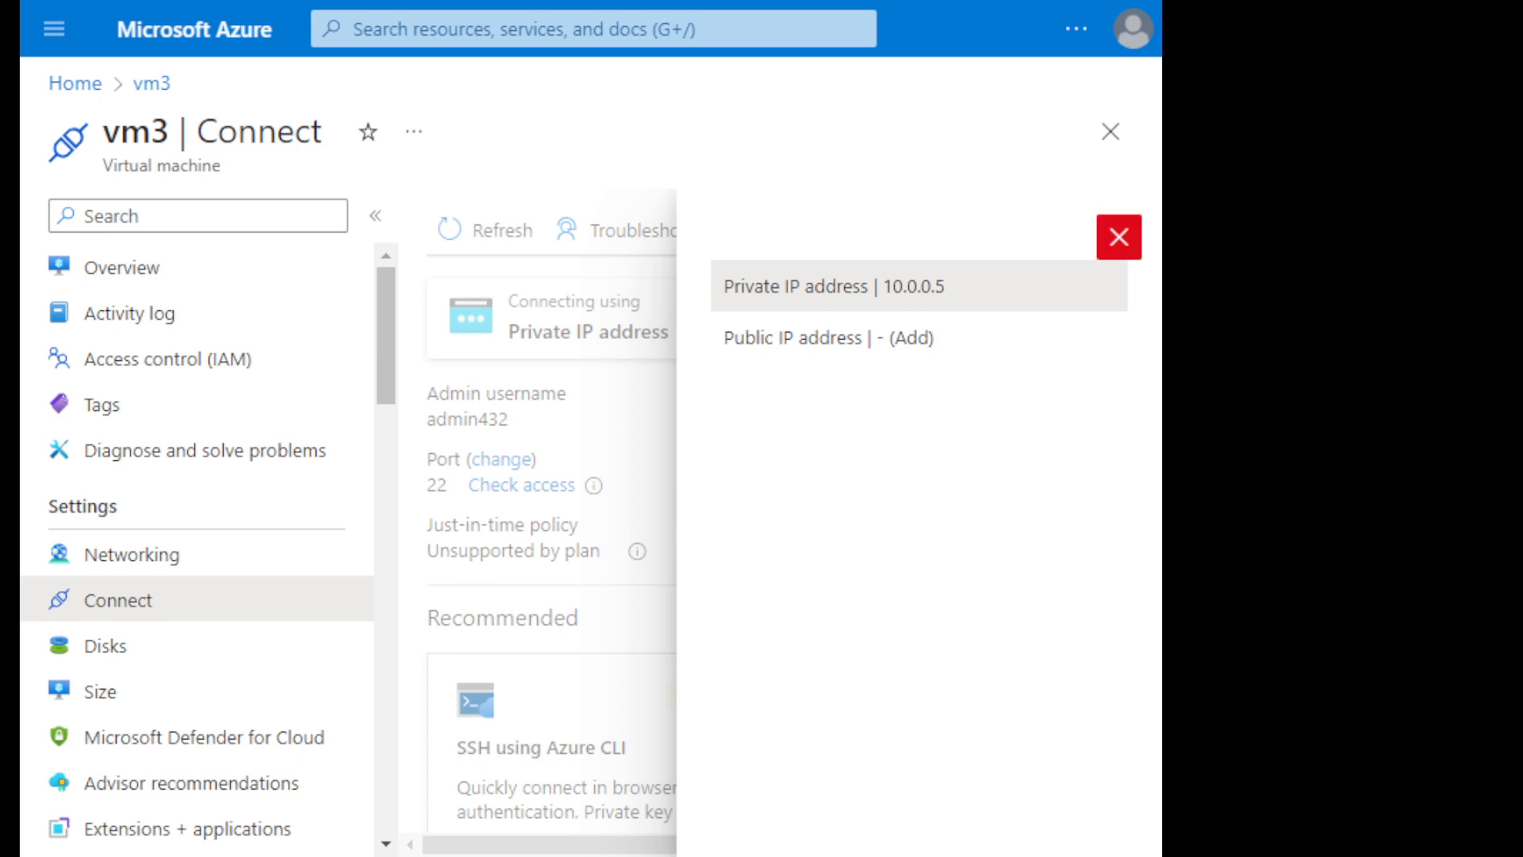
pyautogui.click(1119, 236)
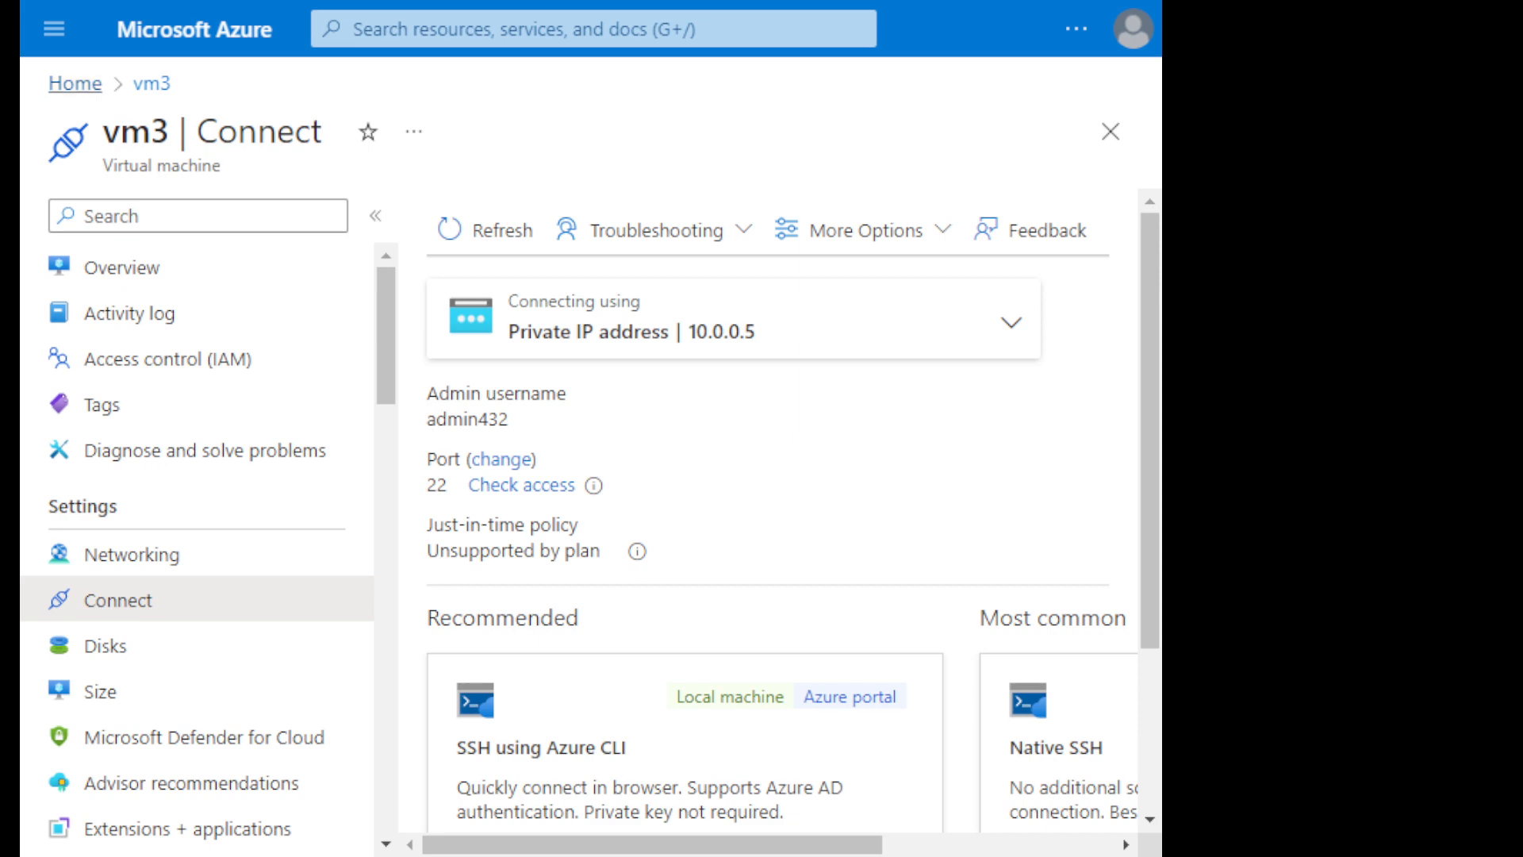
# - Delete the dissociated public IP address resource vm3-ip
pyautogui.click(75, 84)
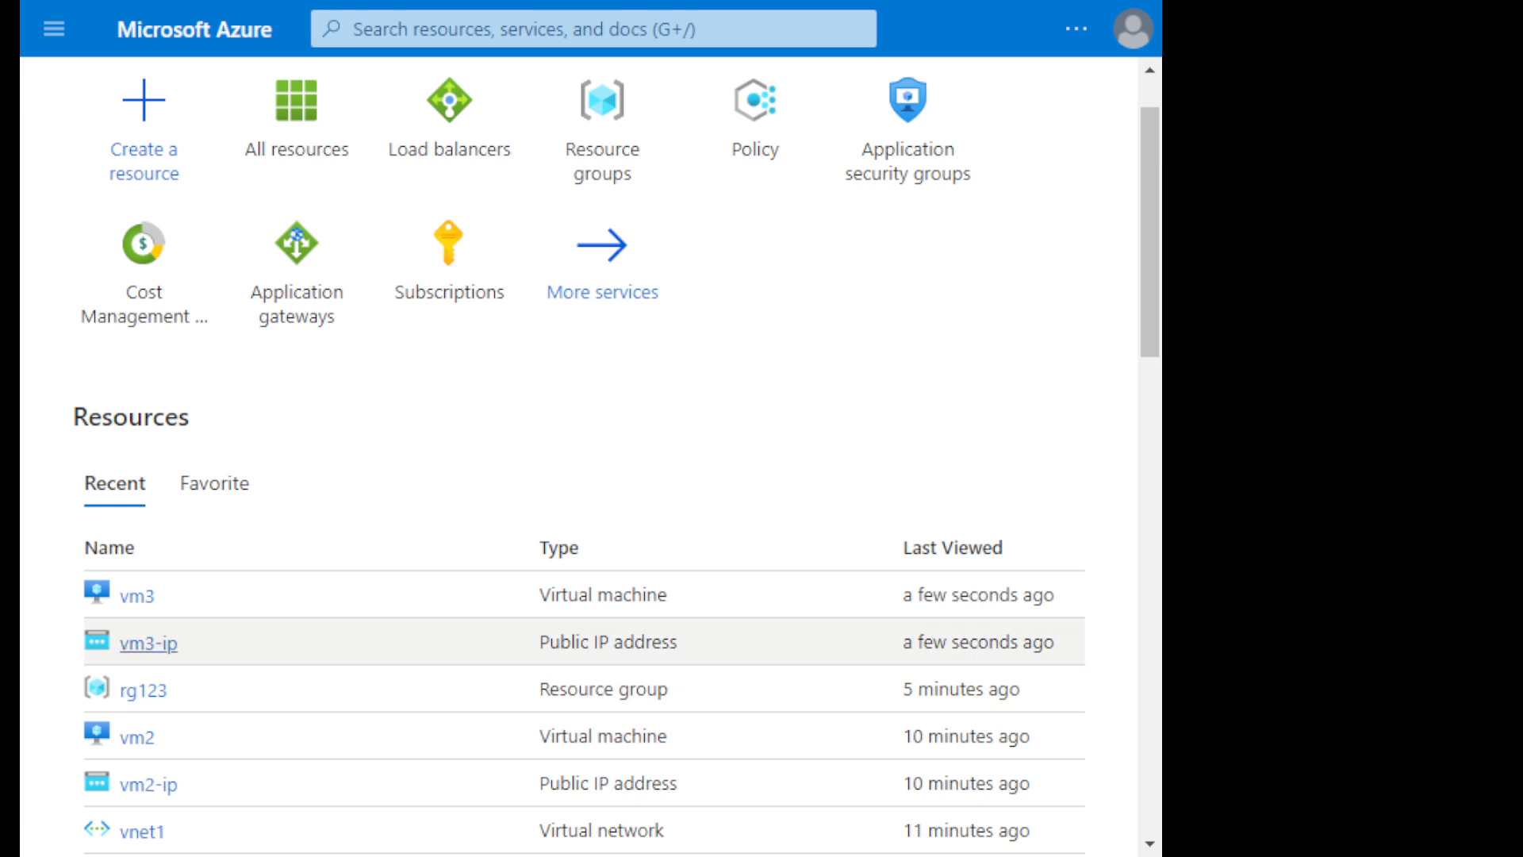
pyautogui.click(149, 643)
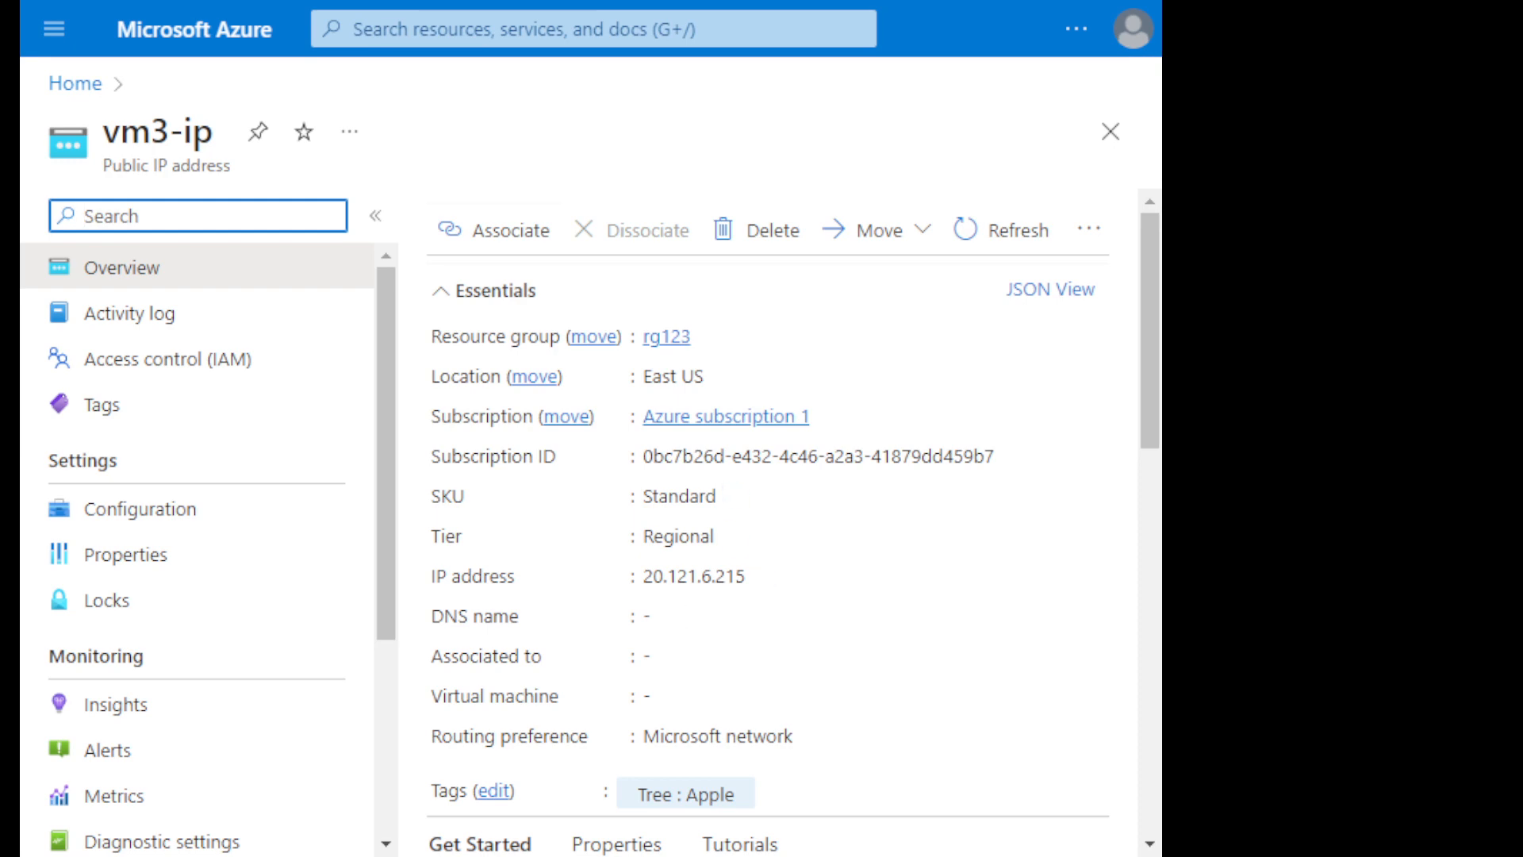
pyautogui.click(76, 83)
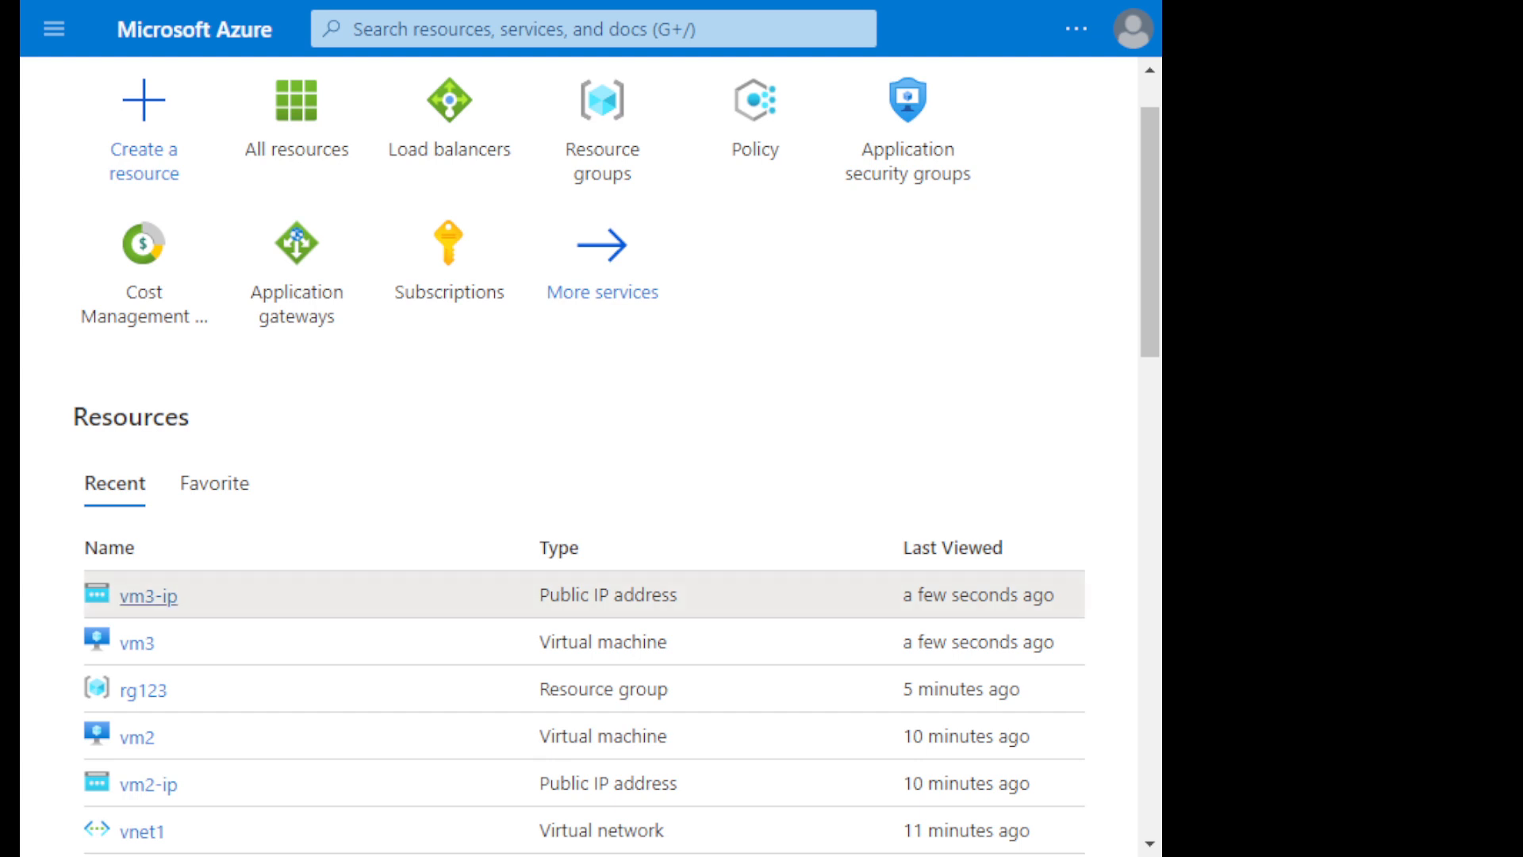
pyautogui.click(148, 596)
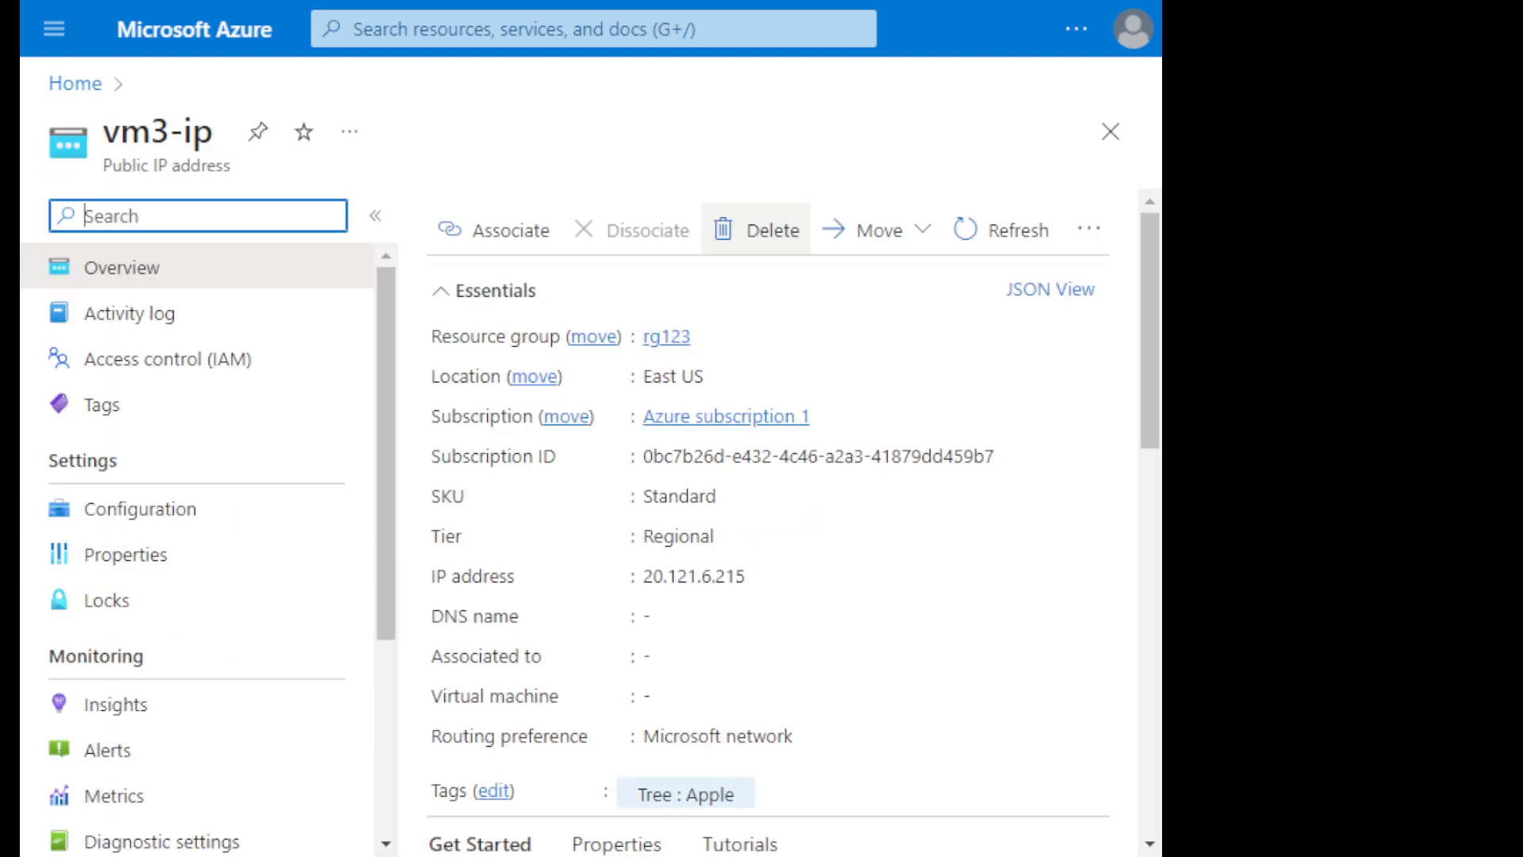
pyautogui.click(757, 230)
pyautogui.press('Return')
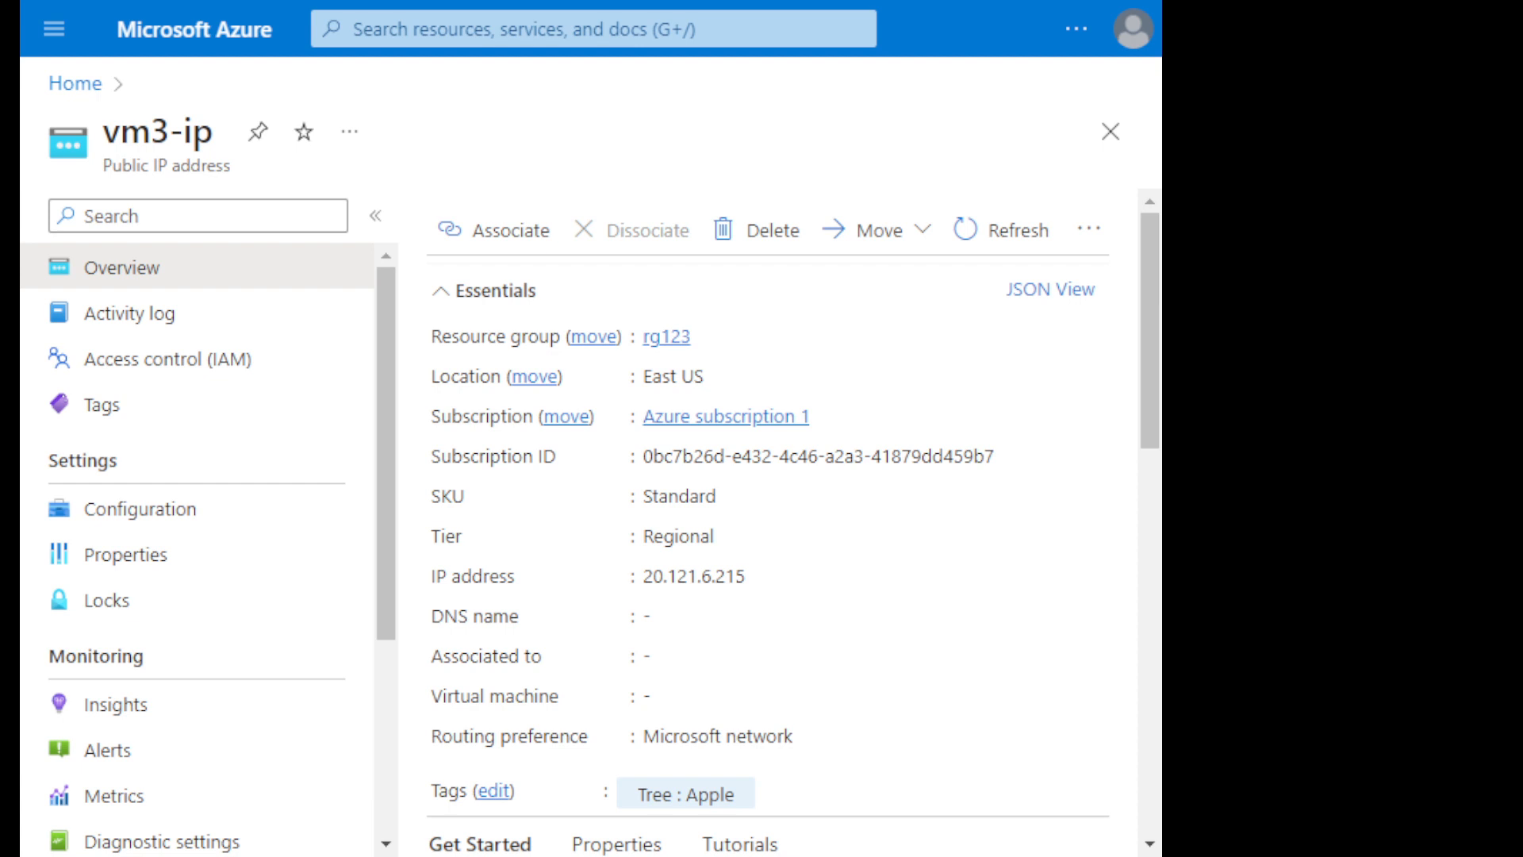
# - Delete the unassociated public IP address resource vm2-ip
pyautogui.click(75, 84)
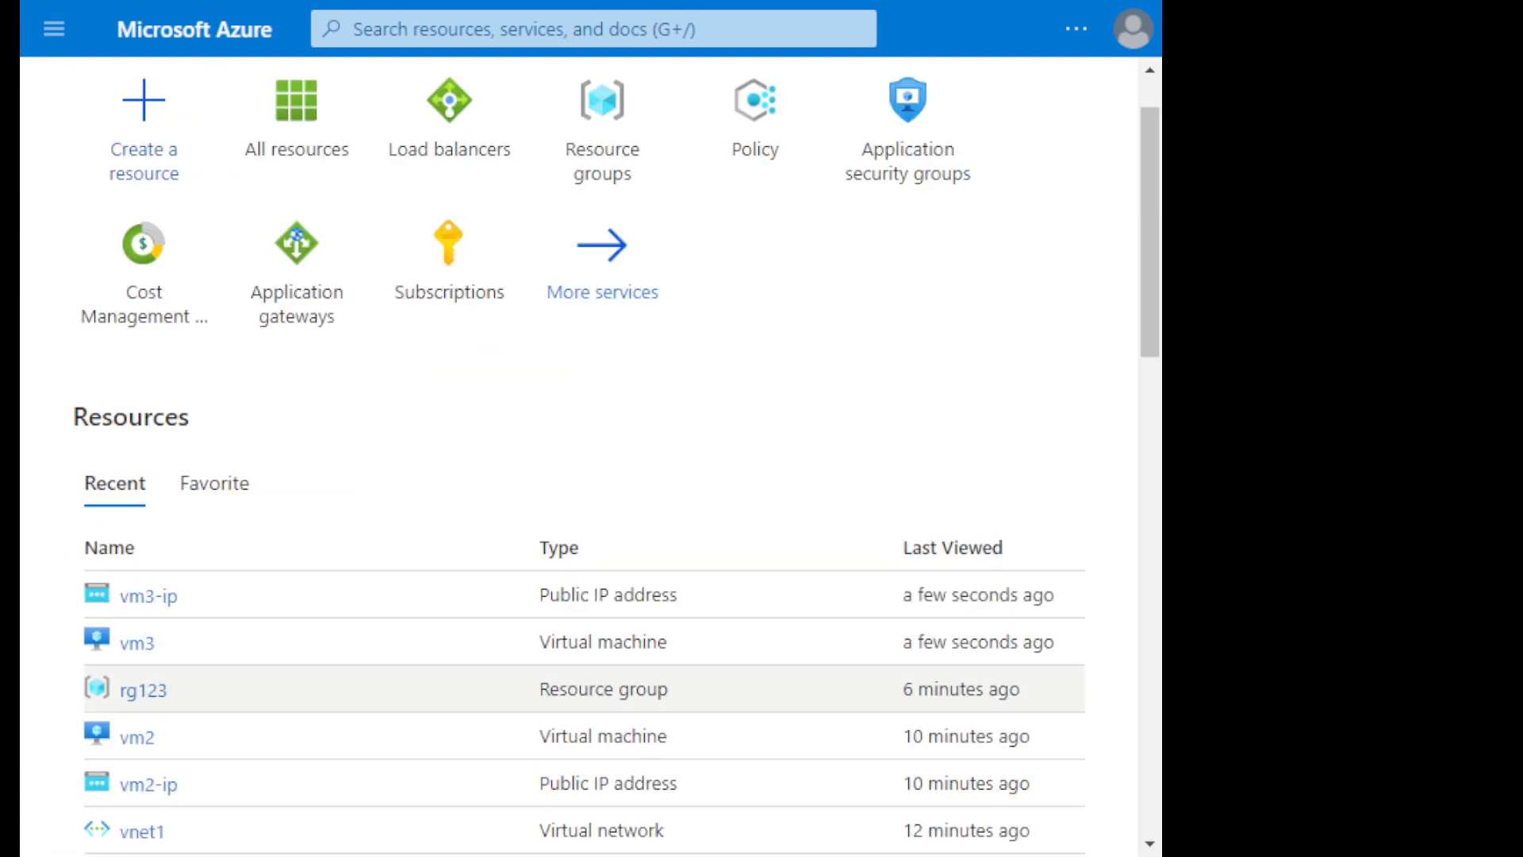
pyautogui.click(148, 783)
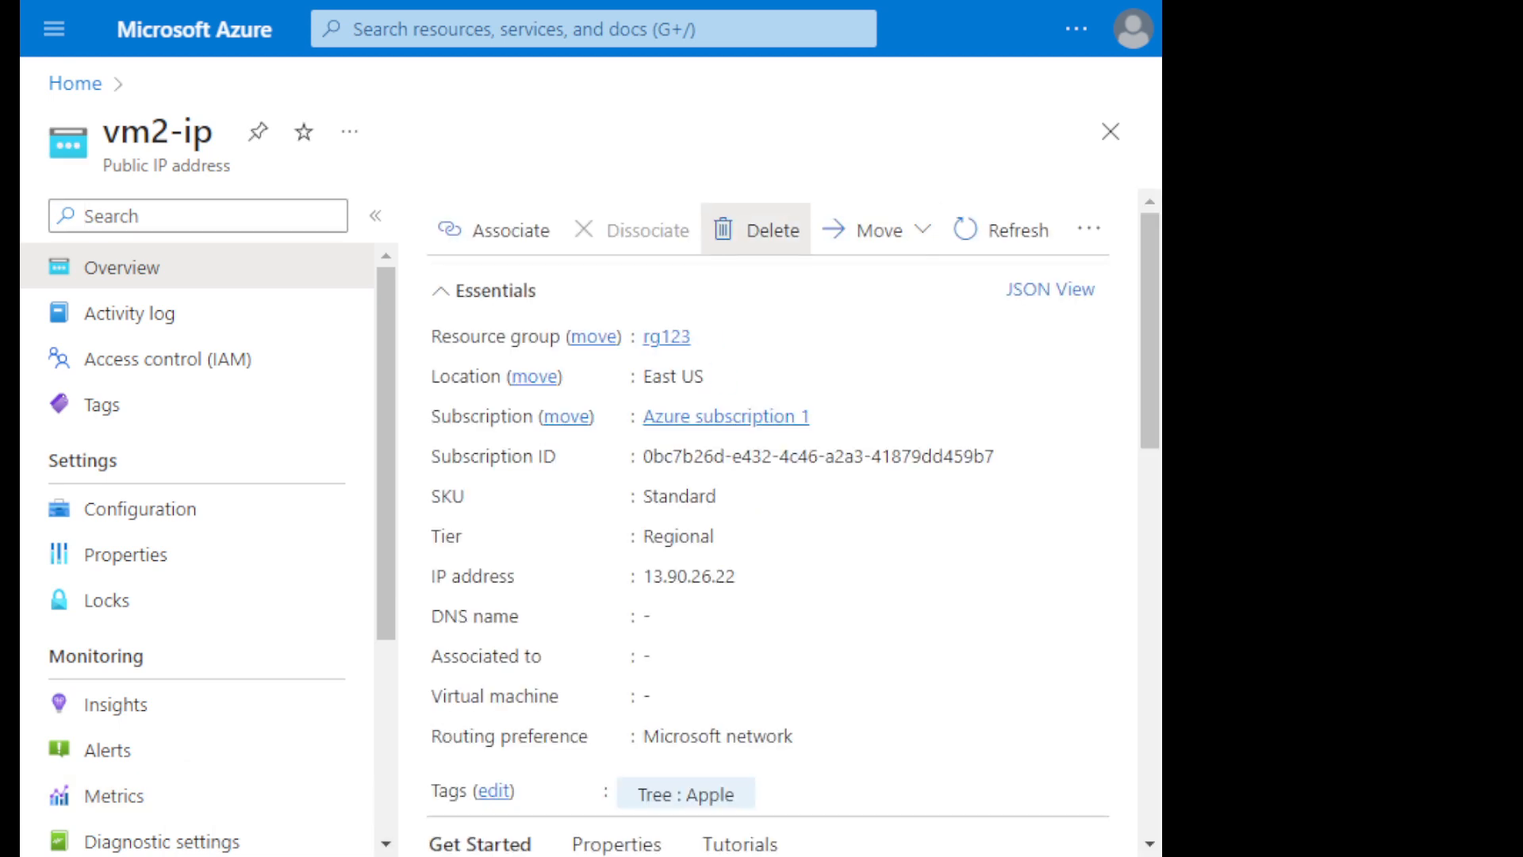
pyautogui.click(756, 230)
pyautogui.click(805, 592)
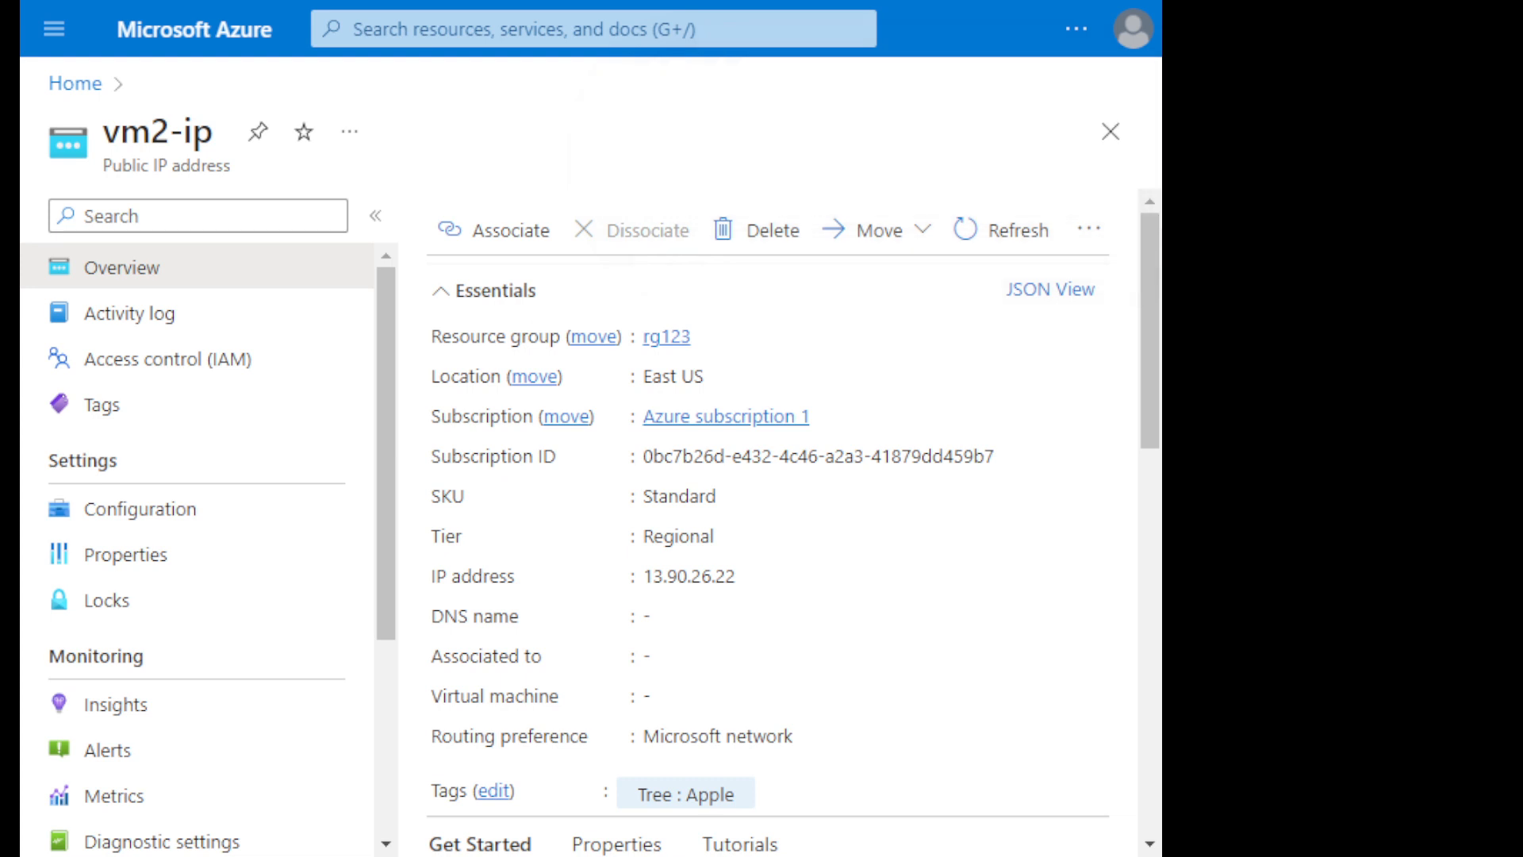
# - Open the overview of the vm3 virtual machine from the recent resources
pyautogui.click(75, 83)
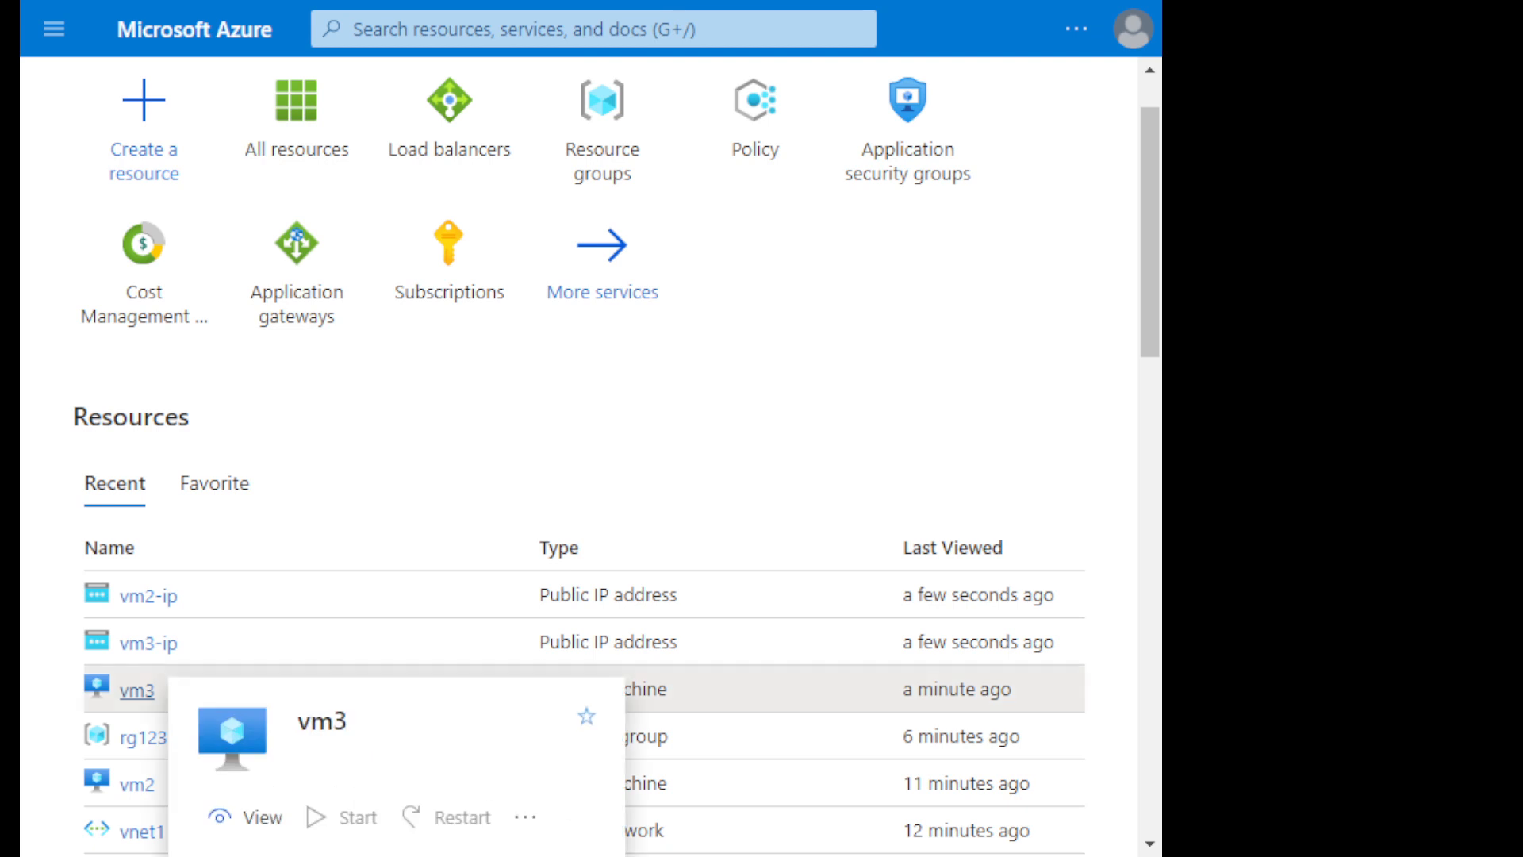
pyautogui.click(139, 690)
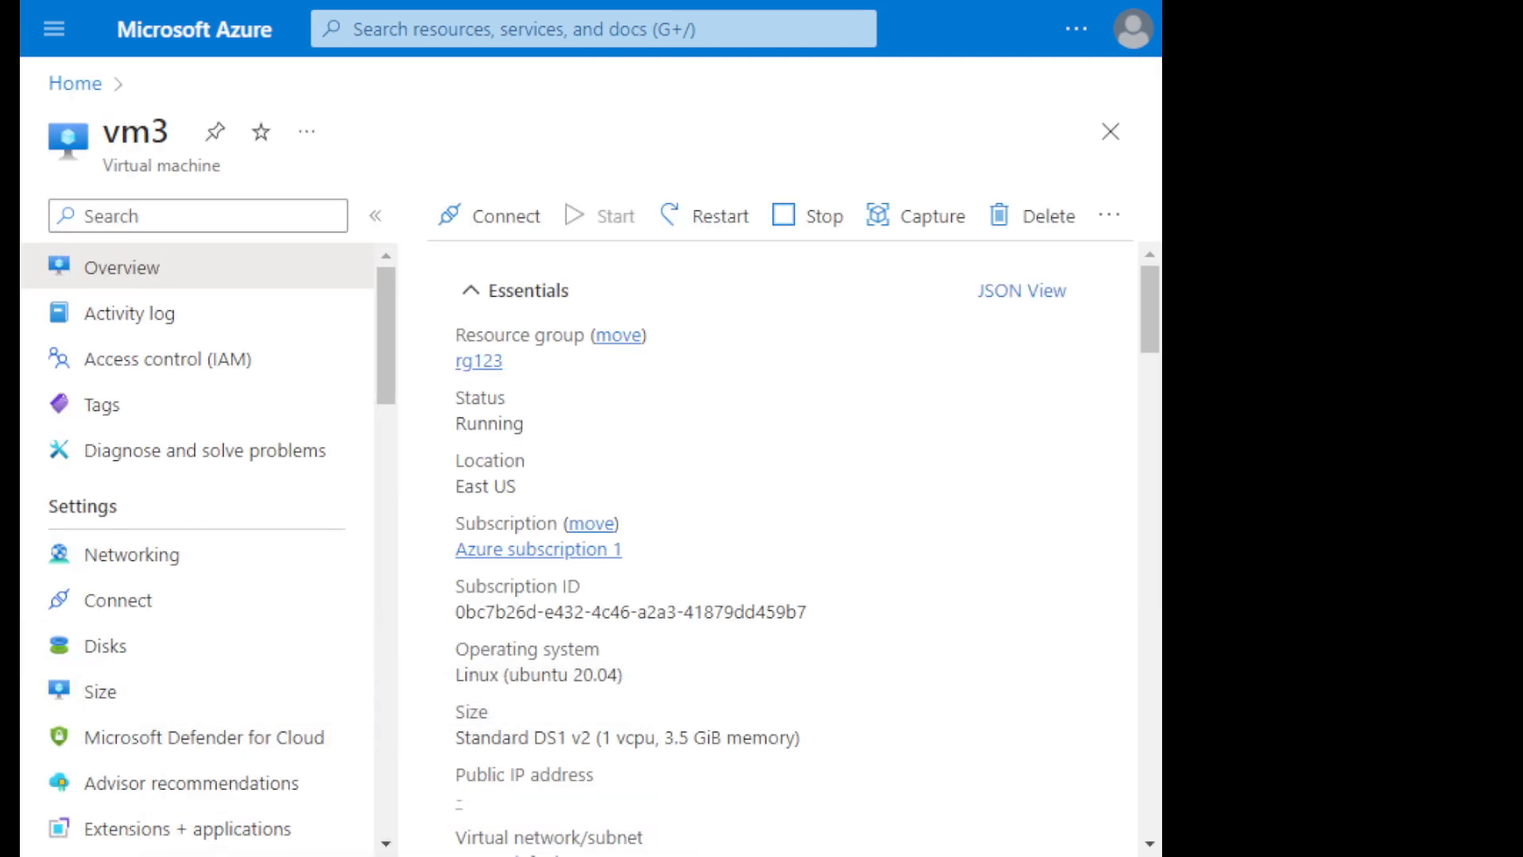